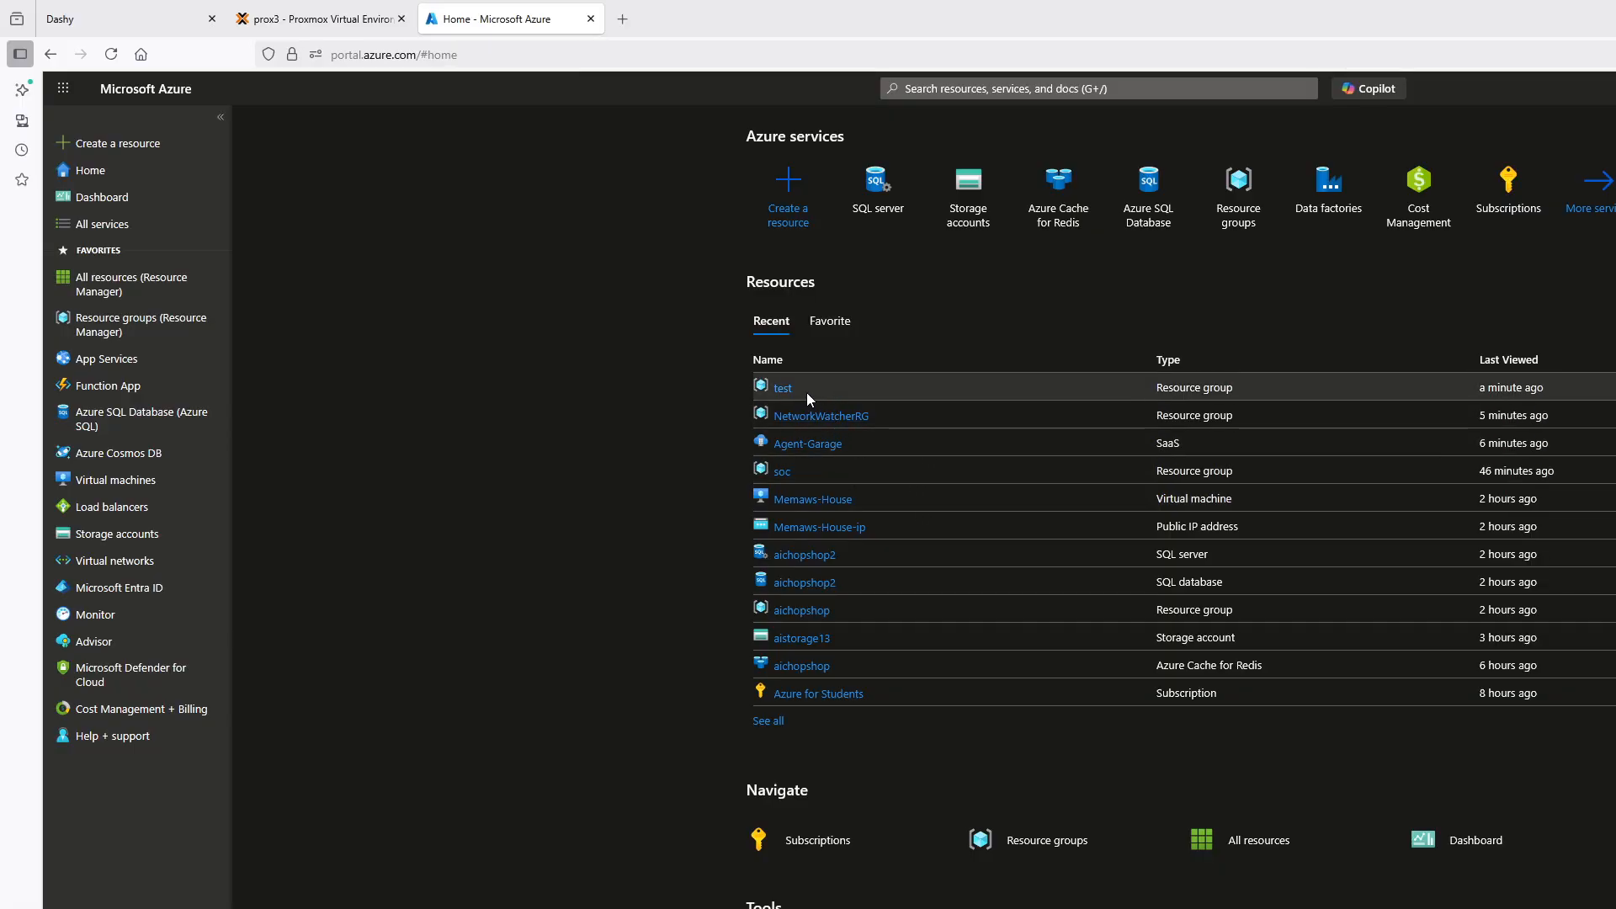
# From the test resource group, search the Marketplace for "sql database" and start creating Microsoft's SQL Database
pyautogui.click(784, 390)
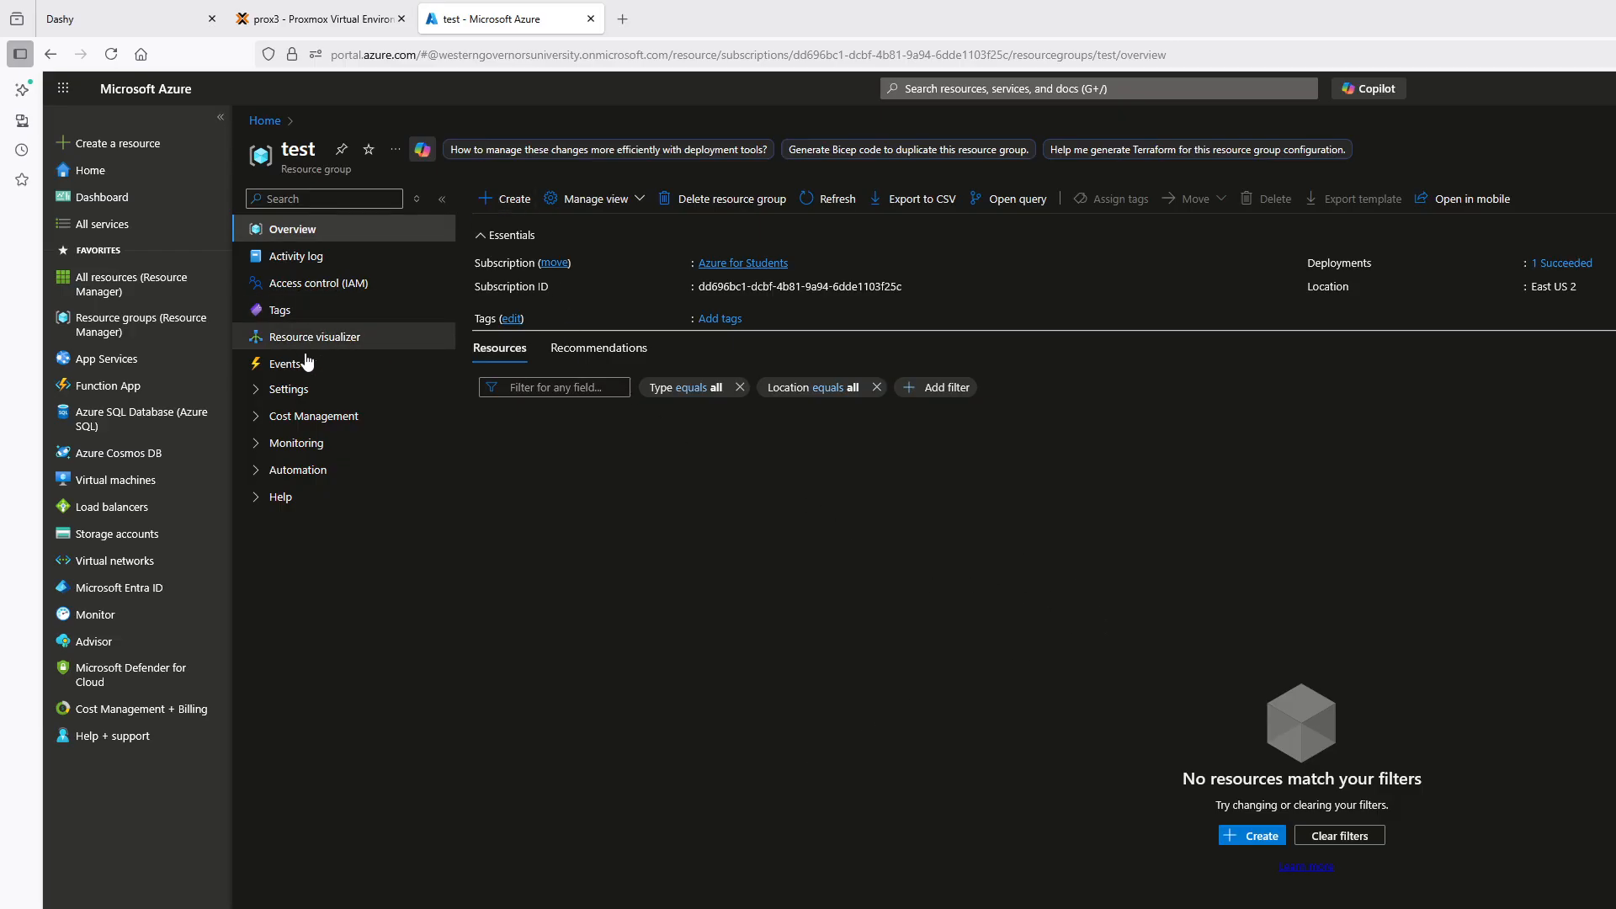
pyautogui.click(497, 202)
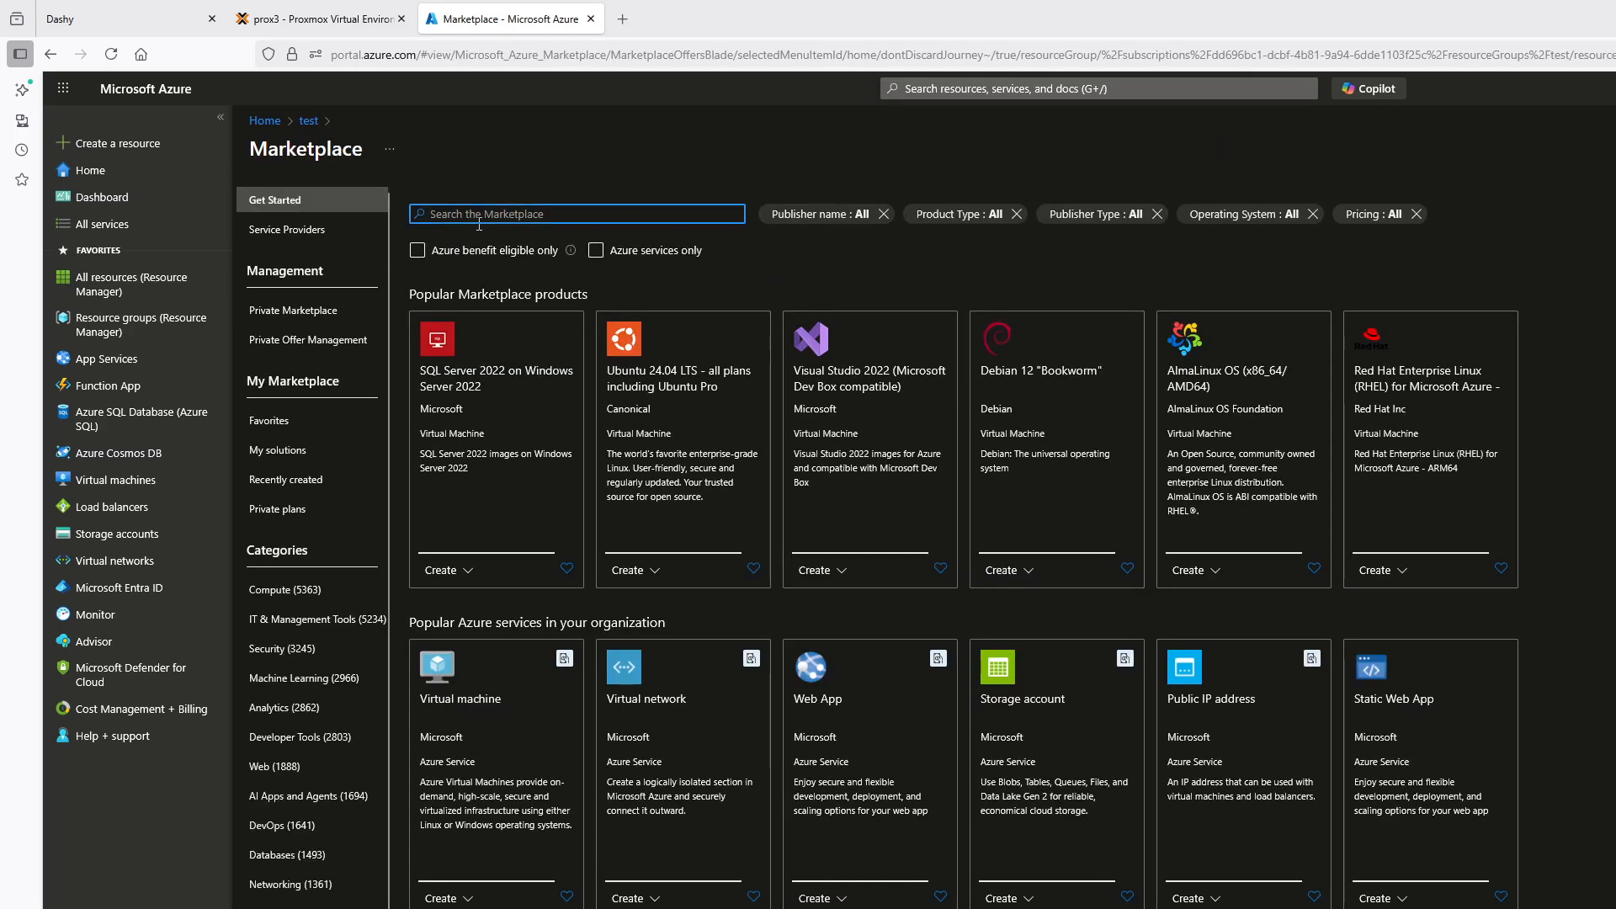
pyautogui.write('sql')
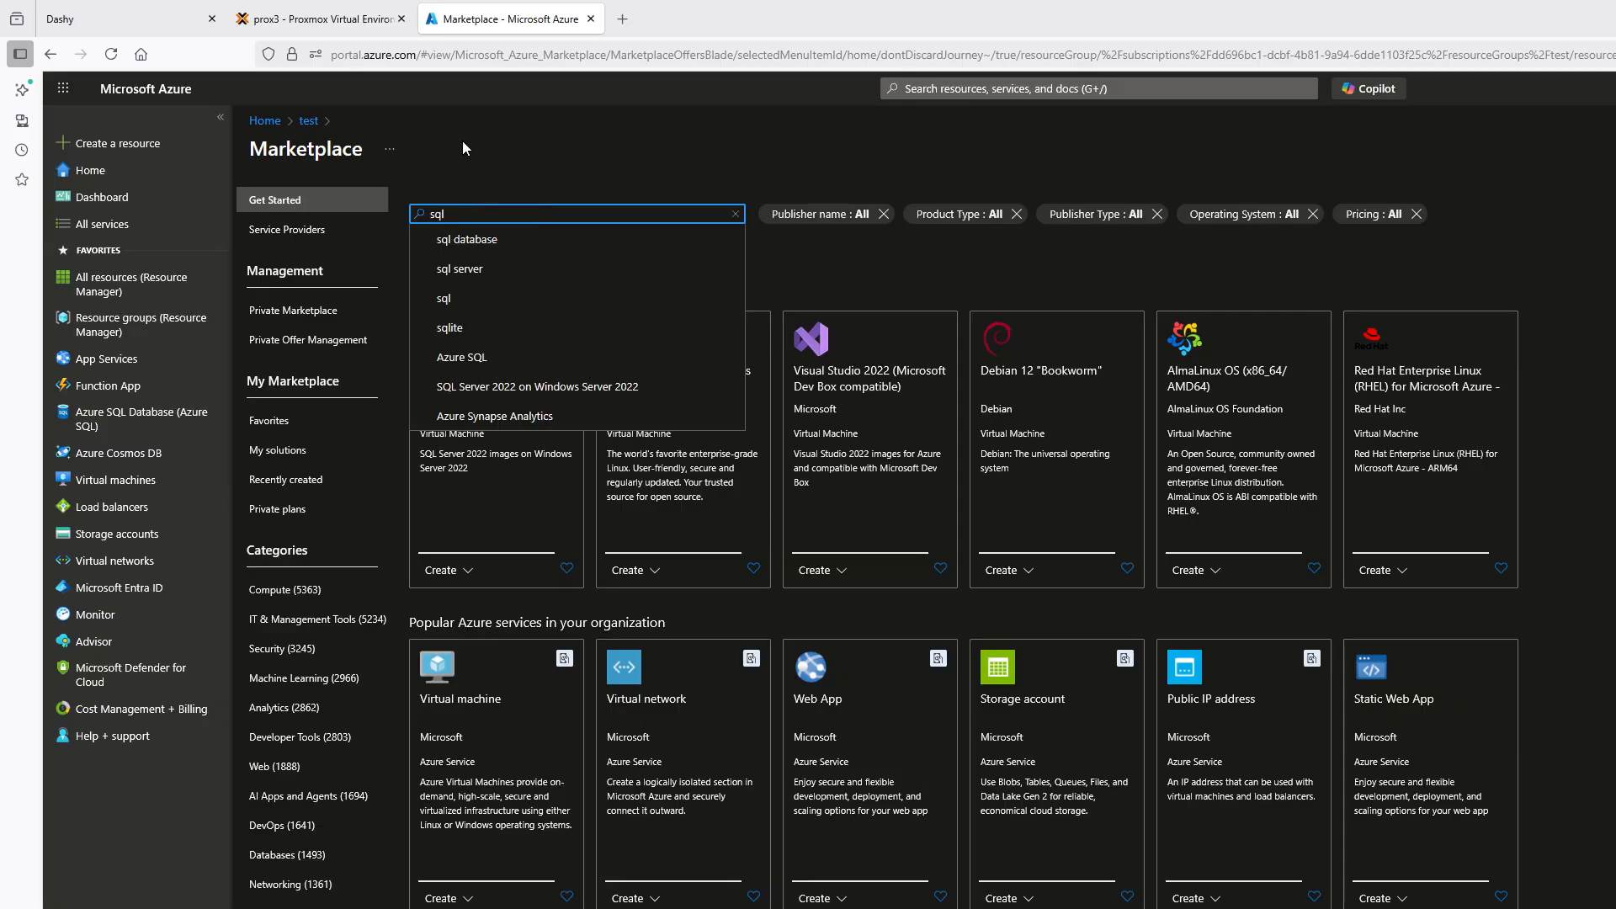
pyautogui.click(465, 239)
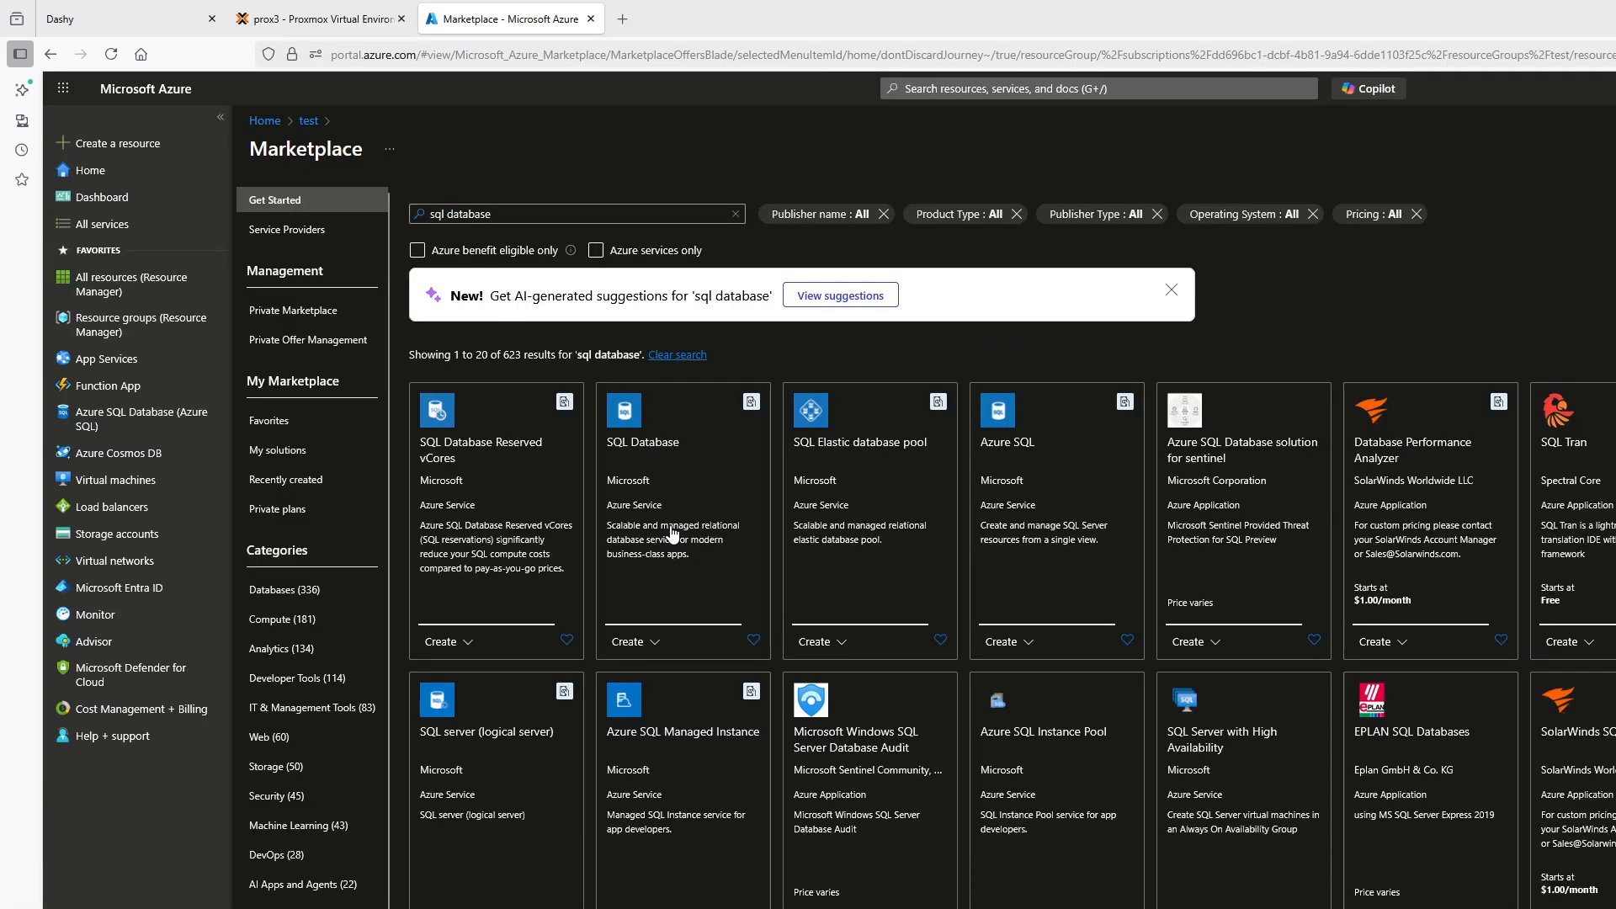
pyautogui.click(697, 539)
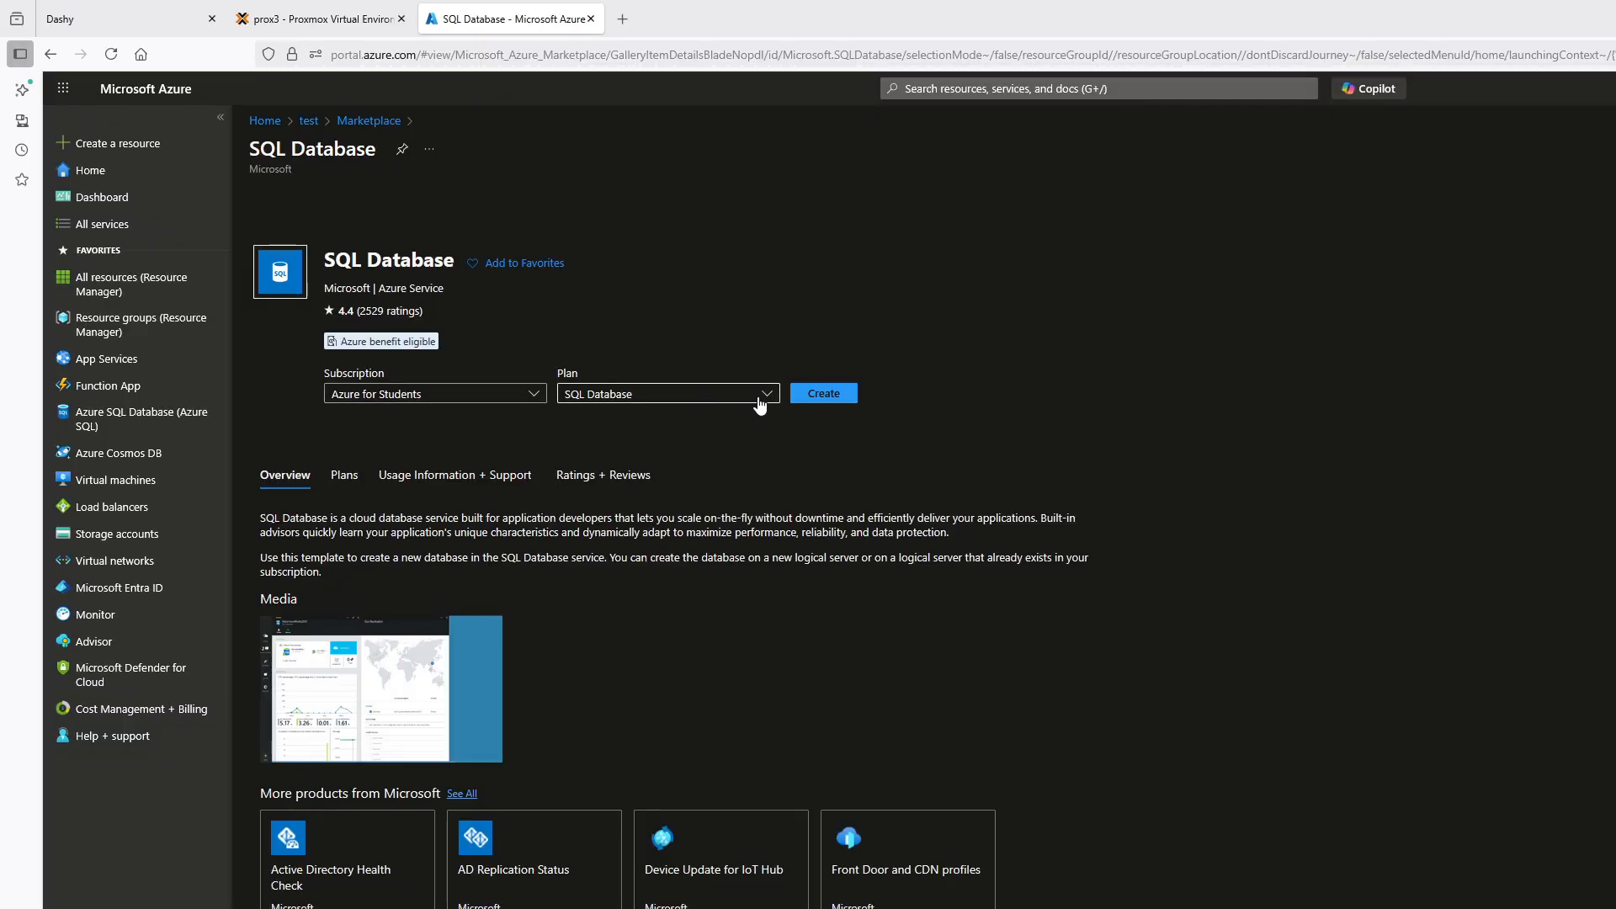
pyautogui.click(827, 394)
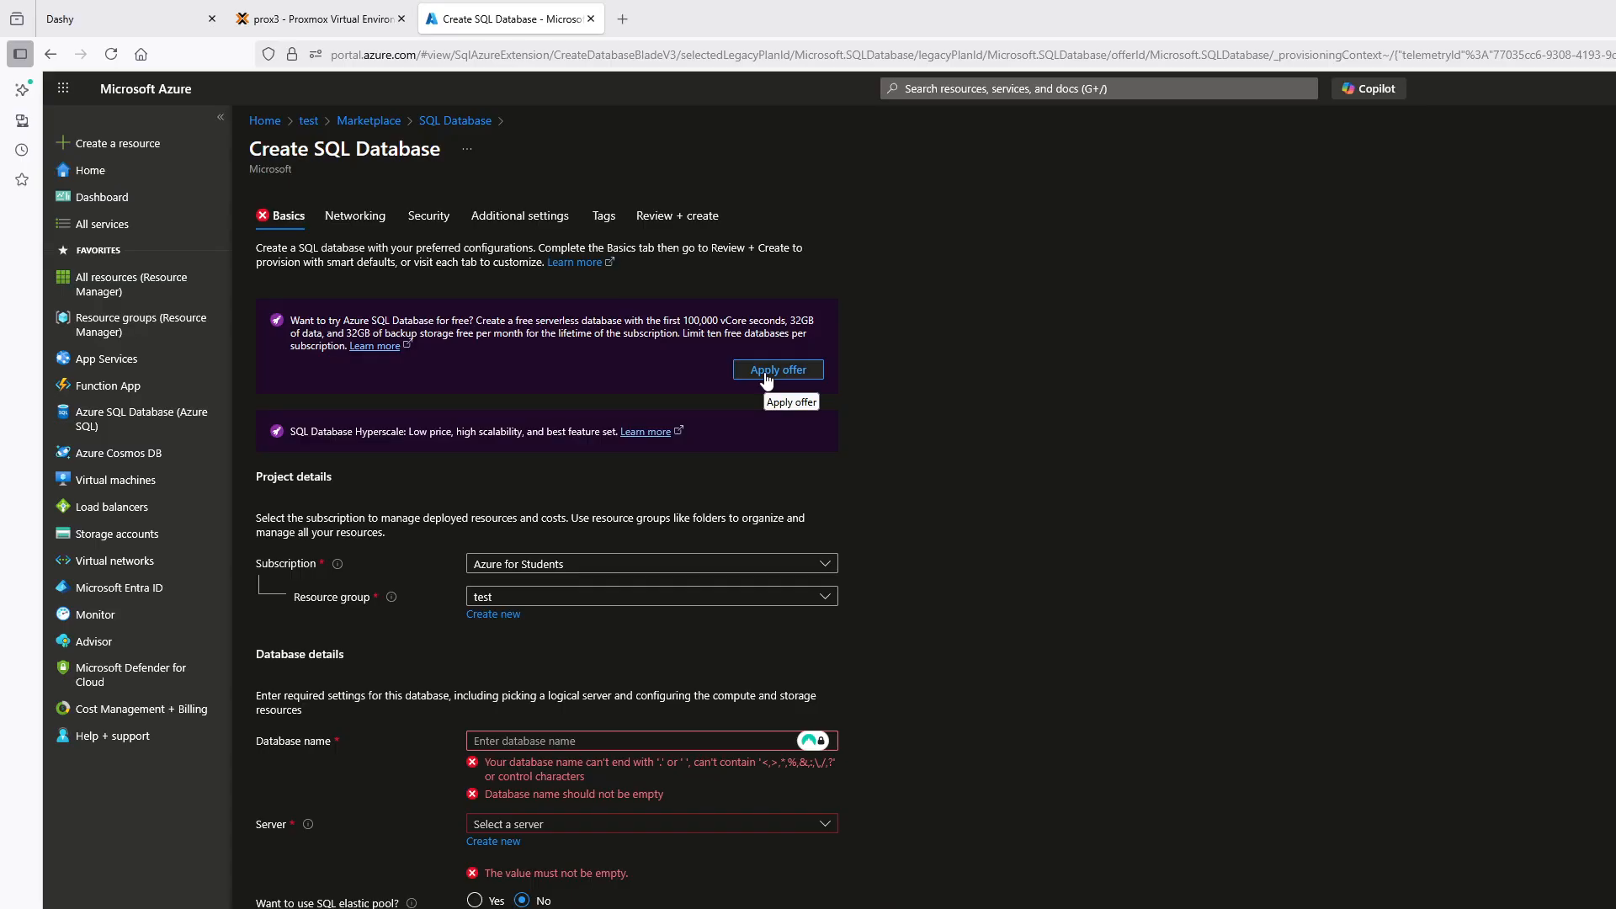
# Fill in the SQL database basics with the free offer applied, database name test123 and server aichopshop2 (East US 2)
pyautogui.click(767, 374)
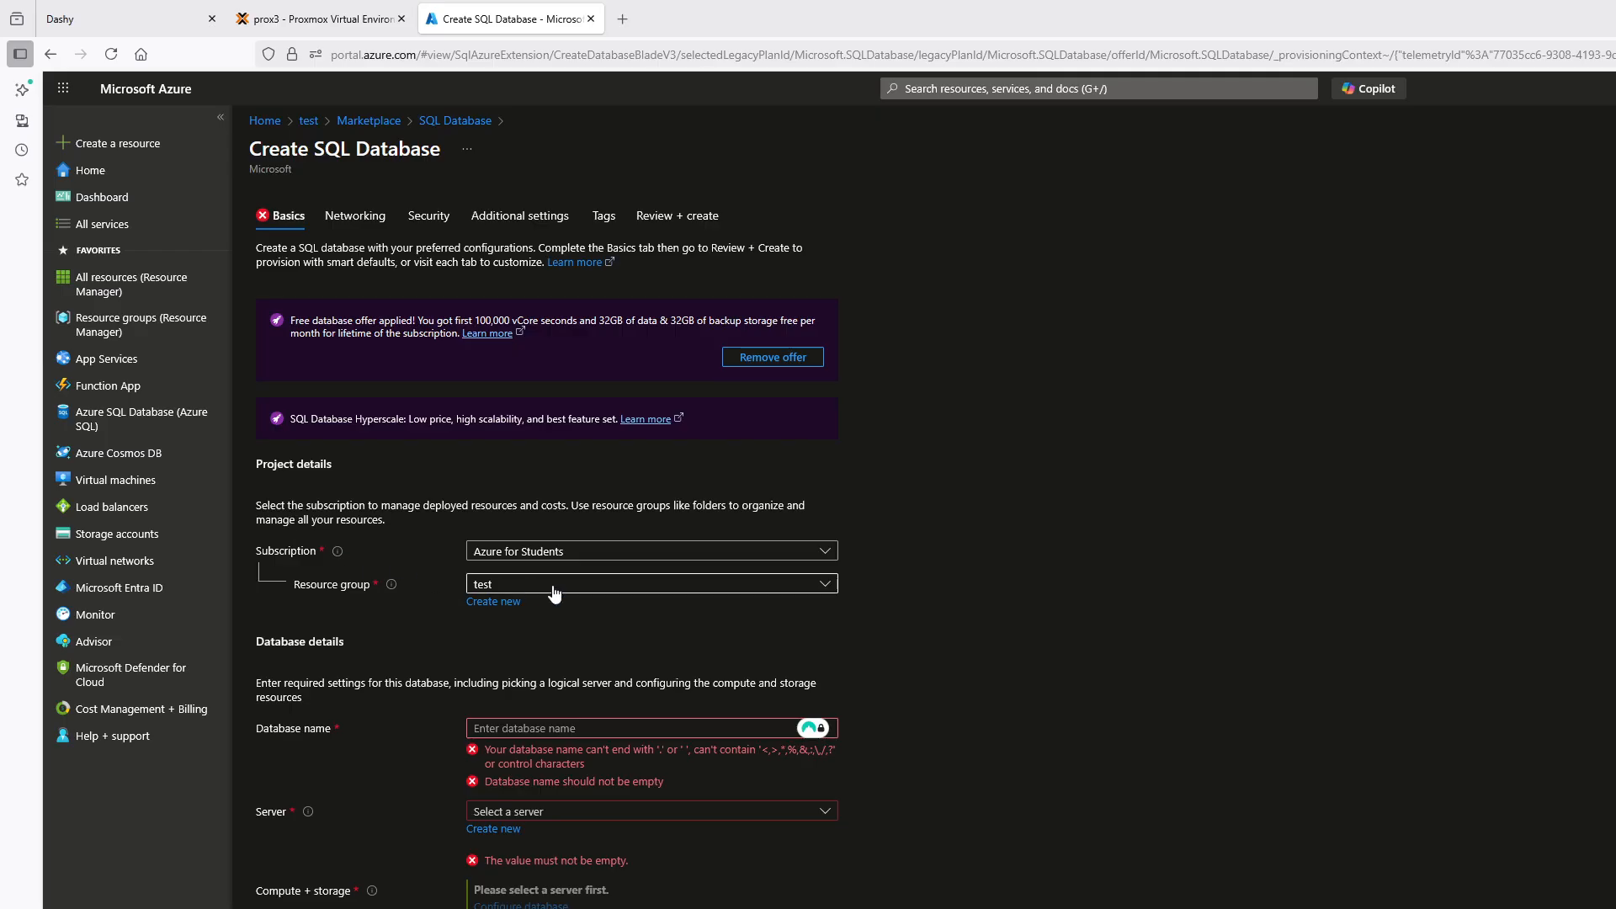
pyautogui.click(539, 732)
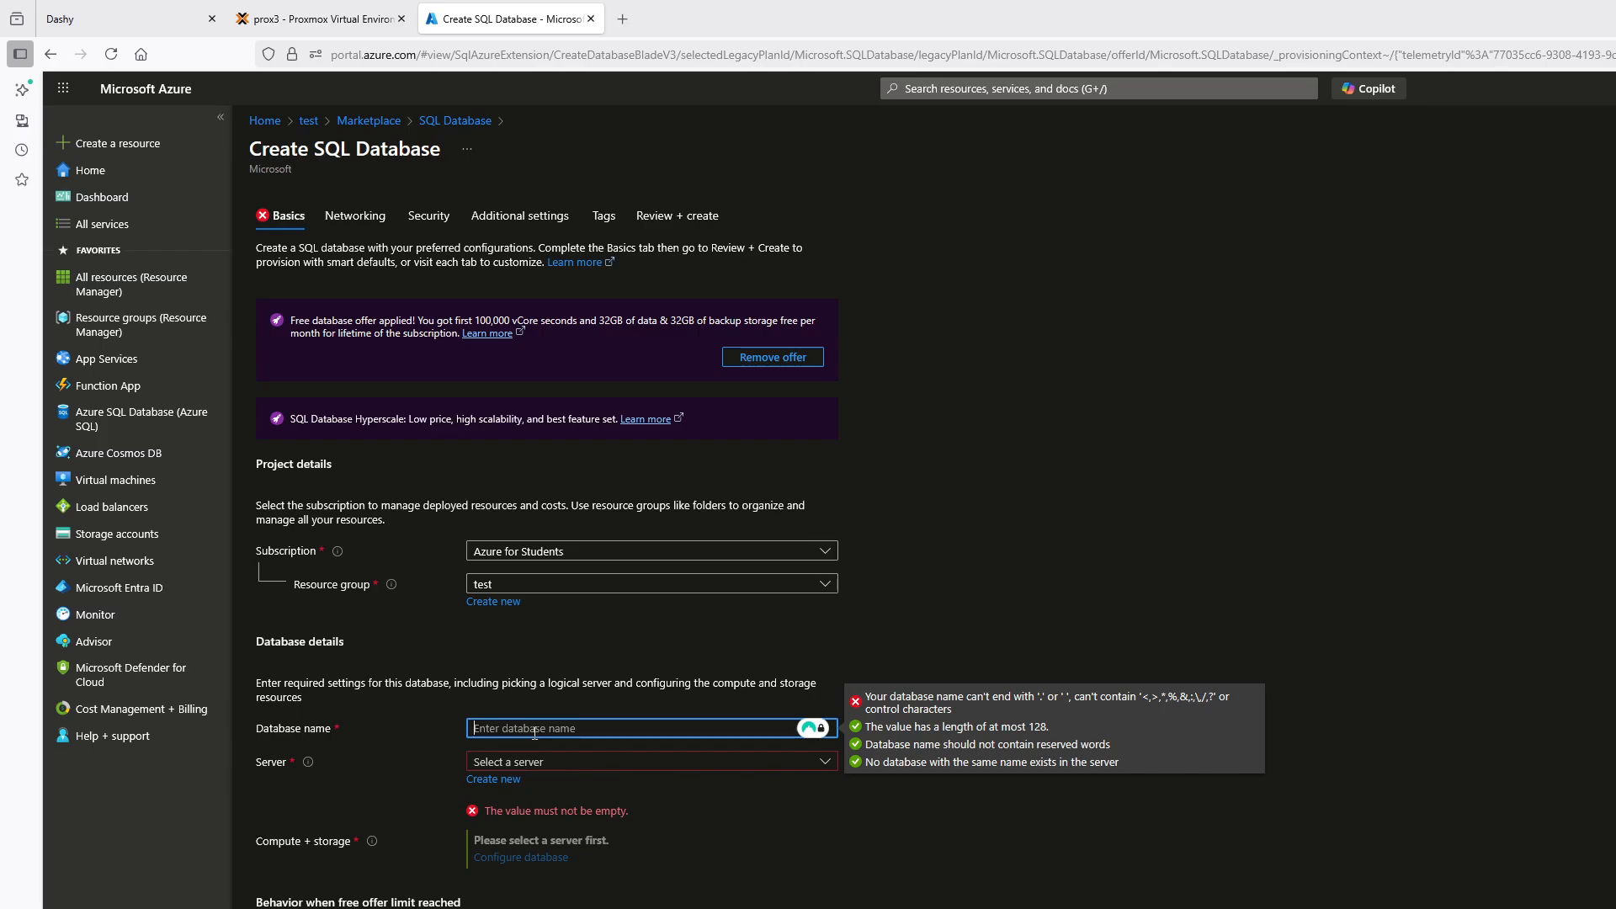
pyautogui.write('test123')
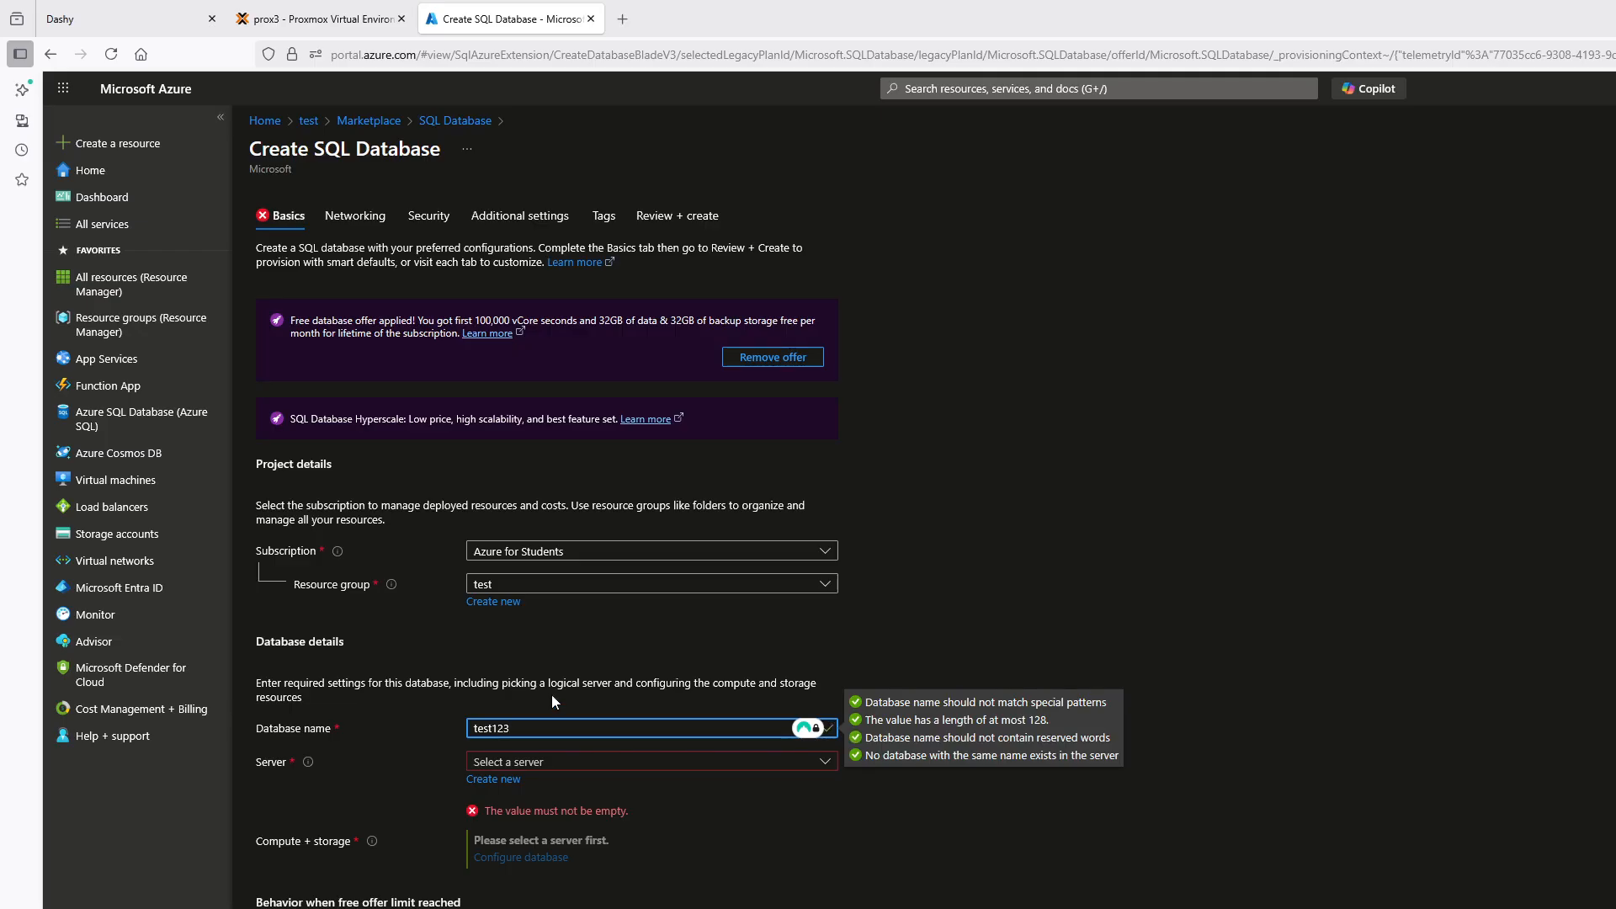
pyautogui.click(591, 766)
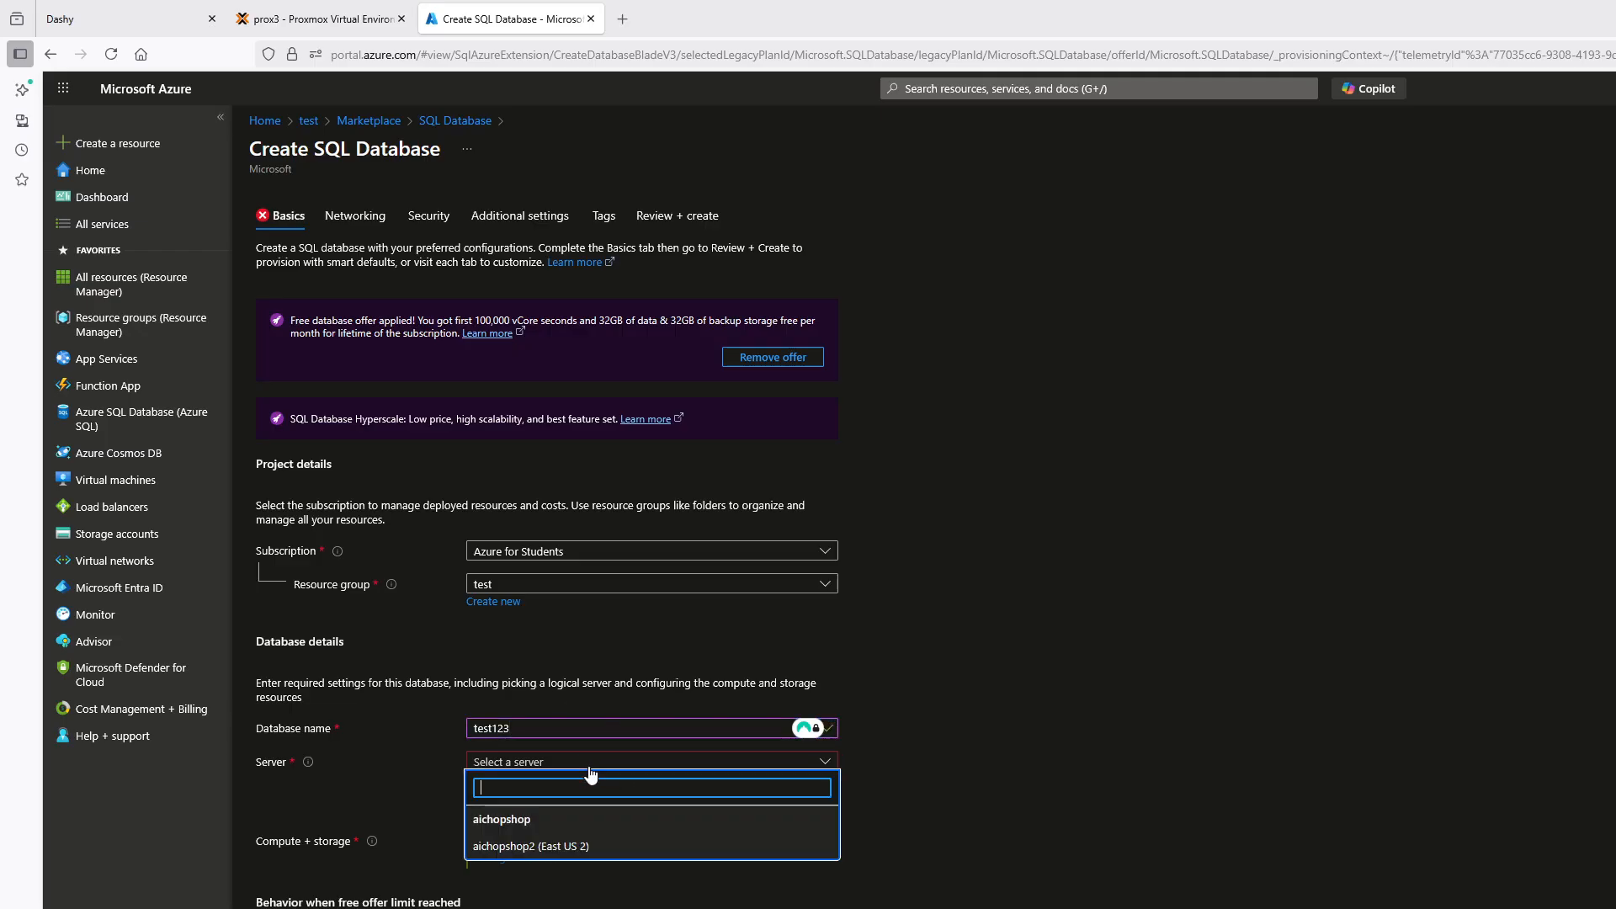
pyautogui.click(584, 848)
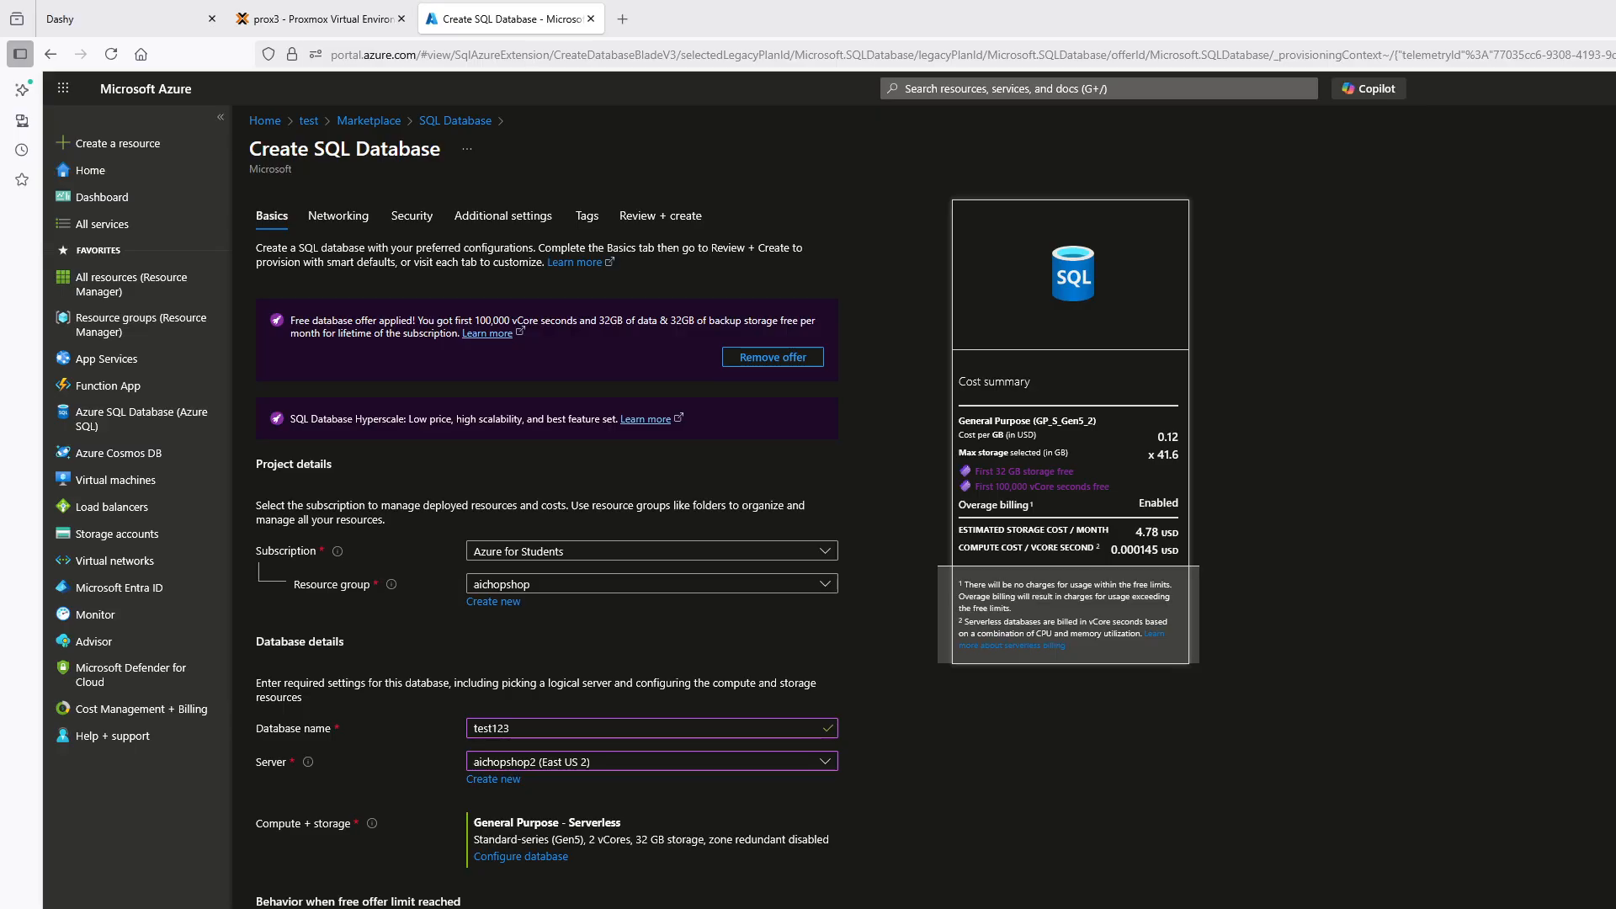
# Set the database's networking firewall rules to add the current client IP address
pyautogui.click(354, 222)
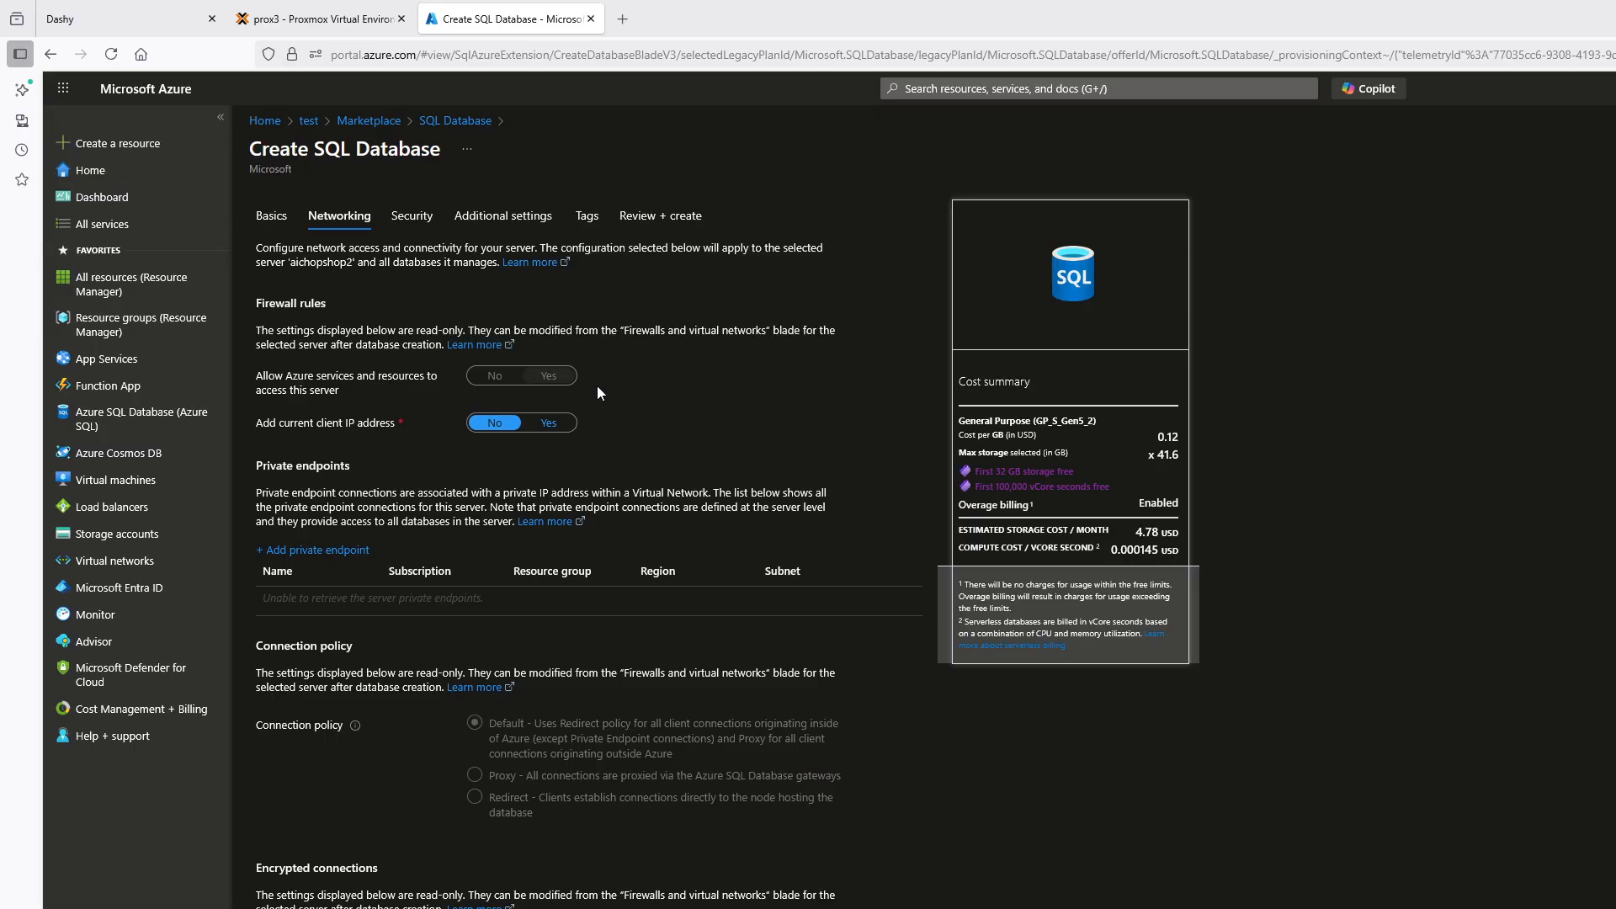
pyautogui.click(546, 423)
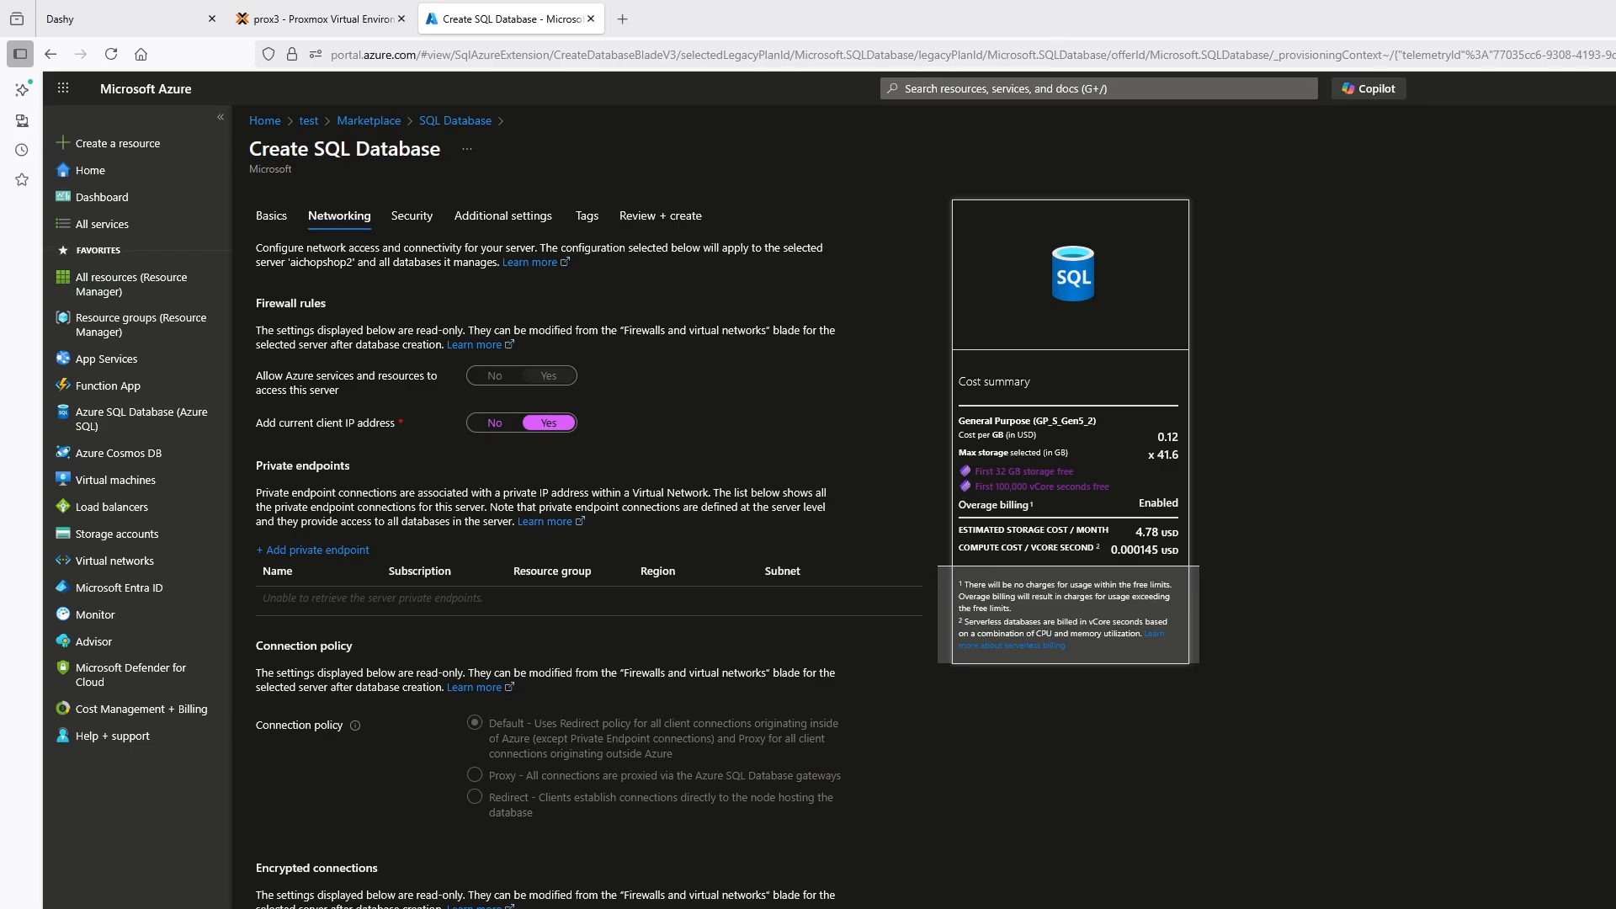
# Look through the security, additional, tag and review settings of the SQL database, and return to the portal home without creating it
pyautogui.click(413, 216)
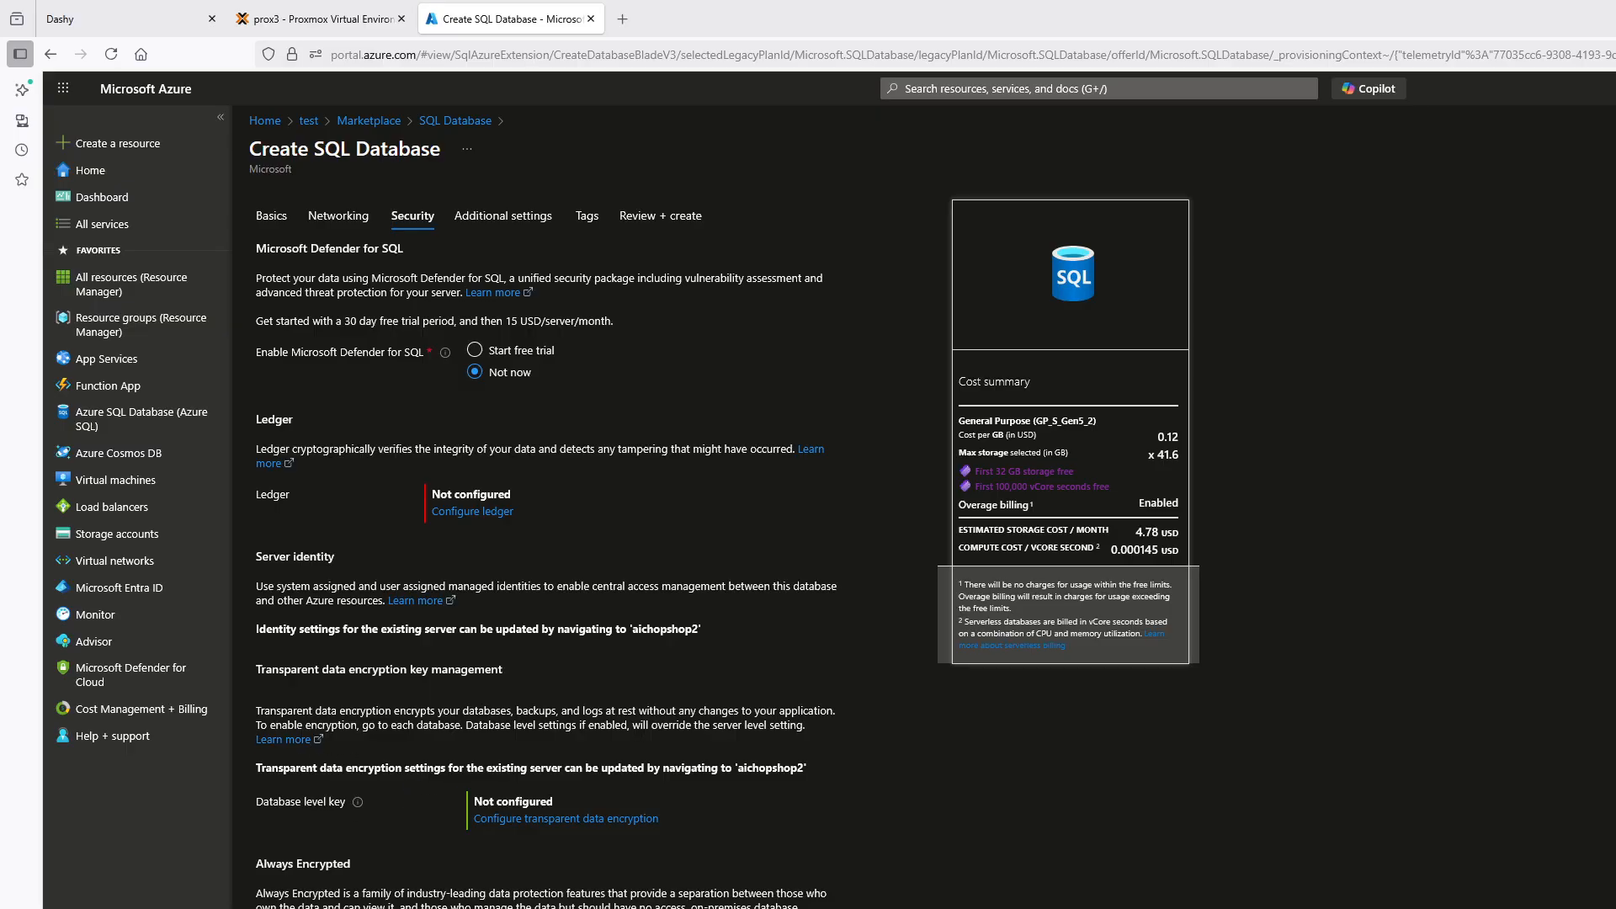
pyautogui.click(580, 907)
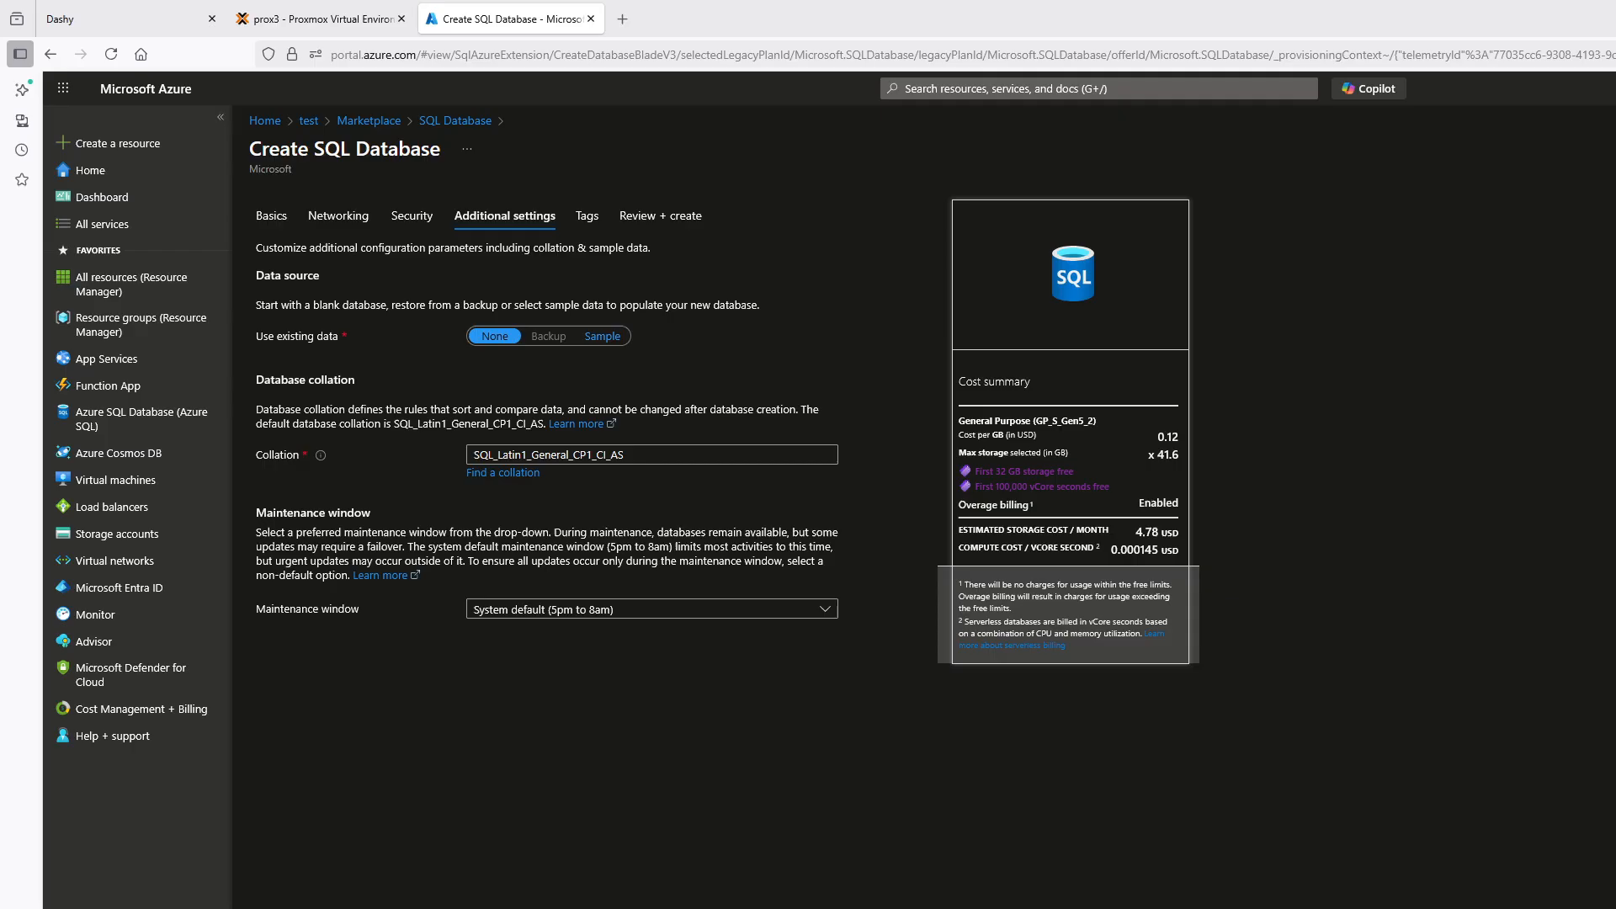
pyautogui.click(588, 216)
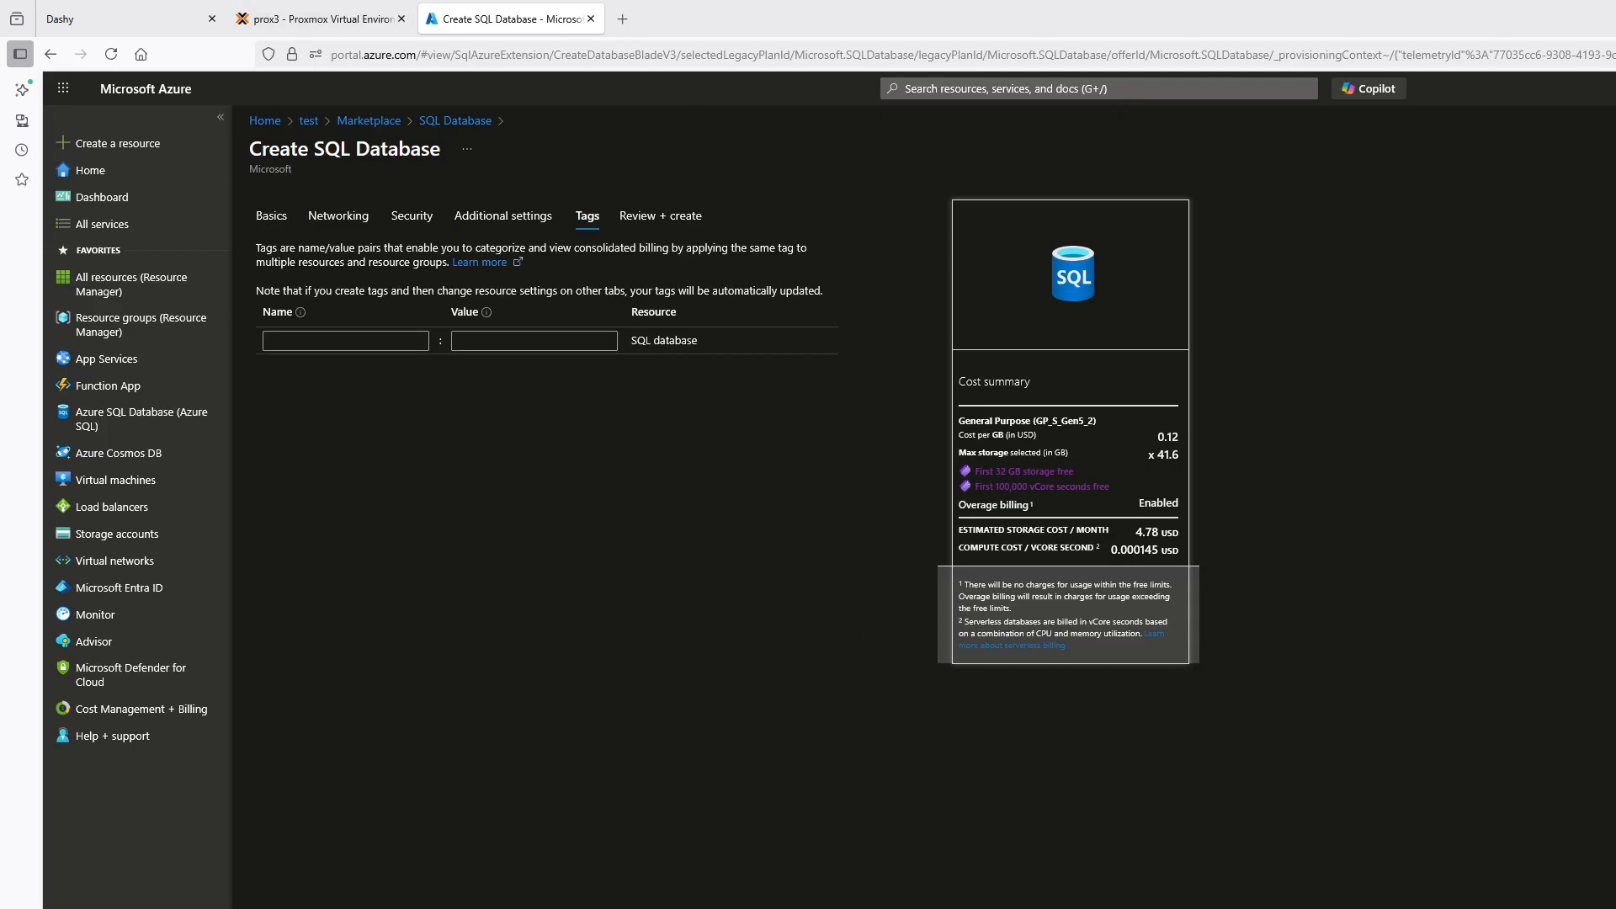
pyautogui.click(661, 216)
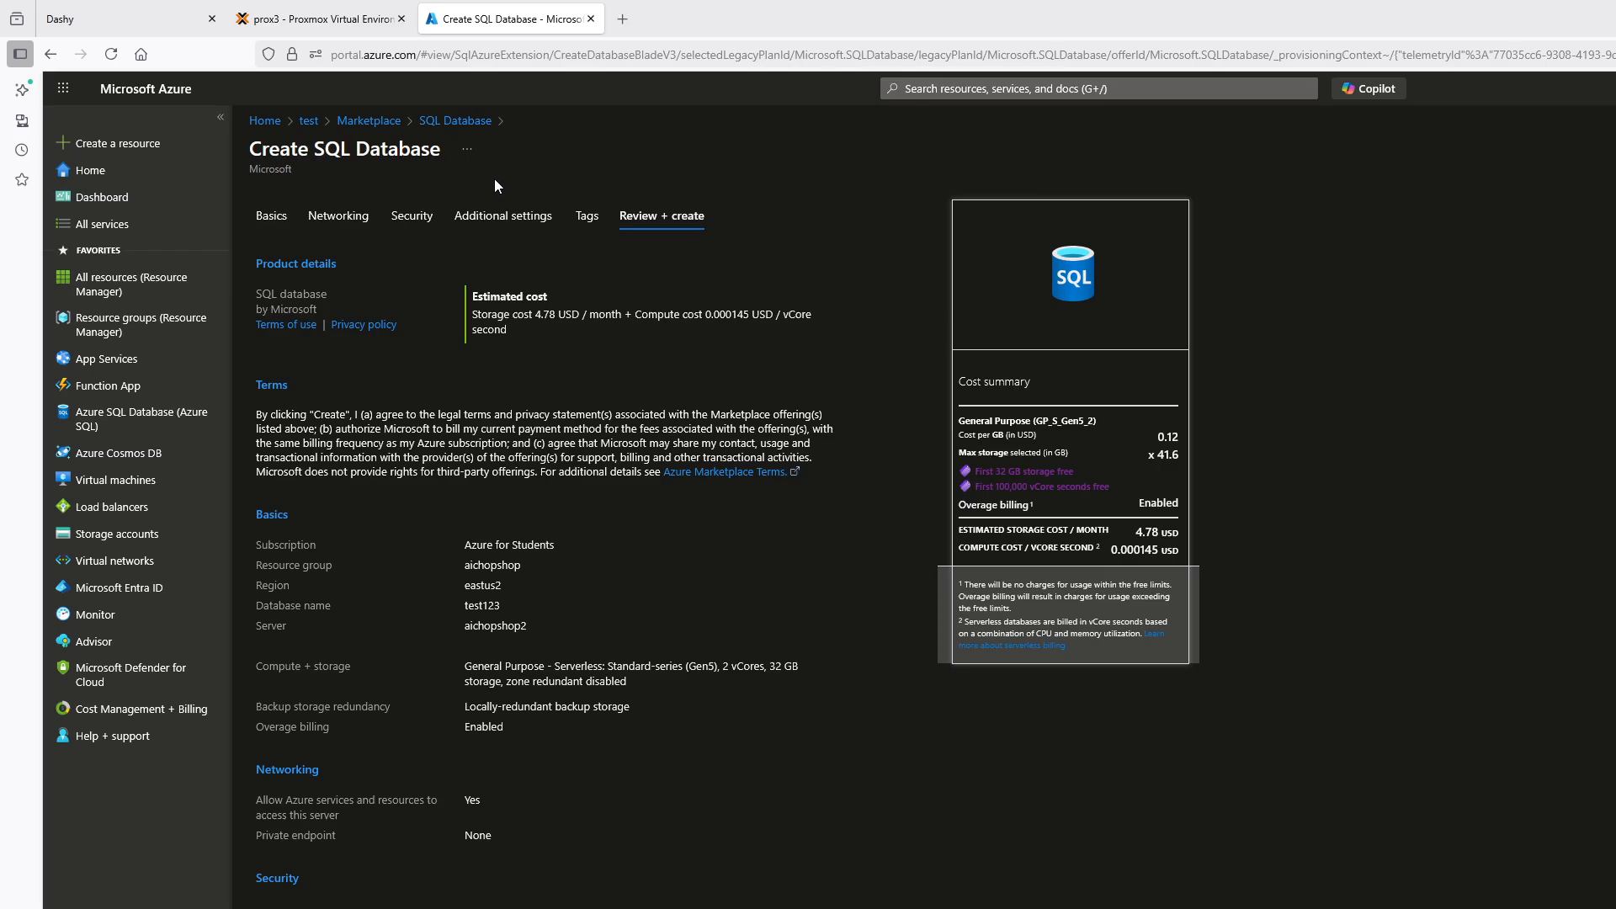
pyautogui.click(263, 121)
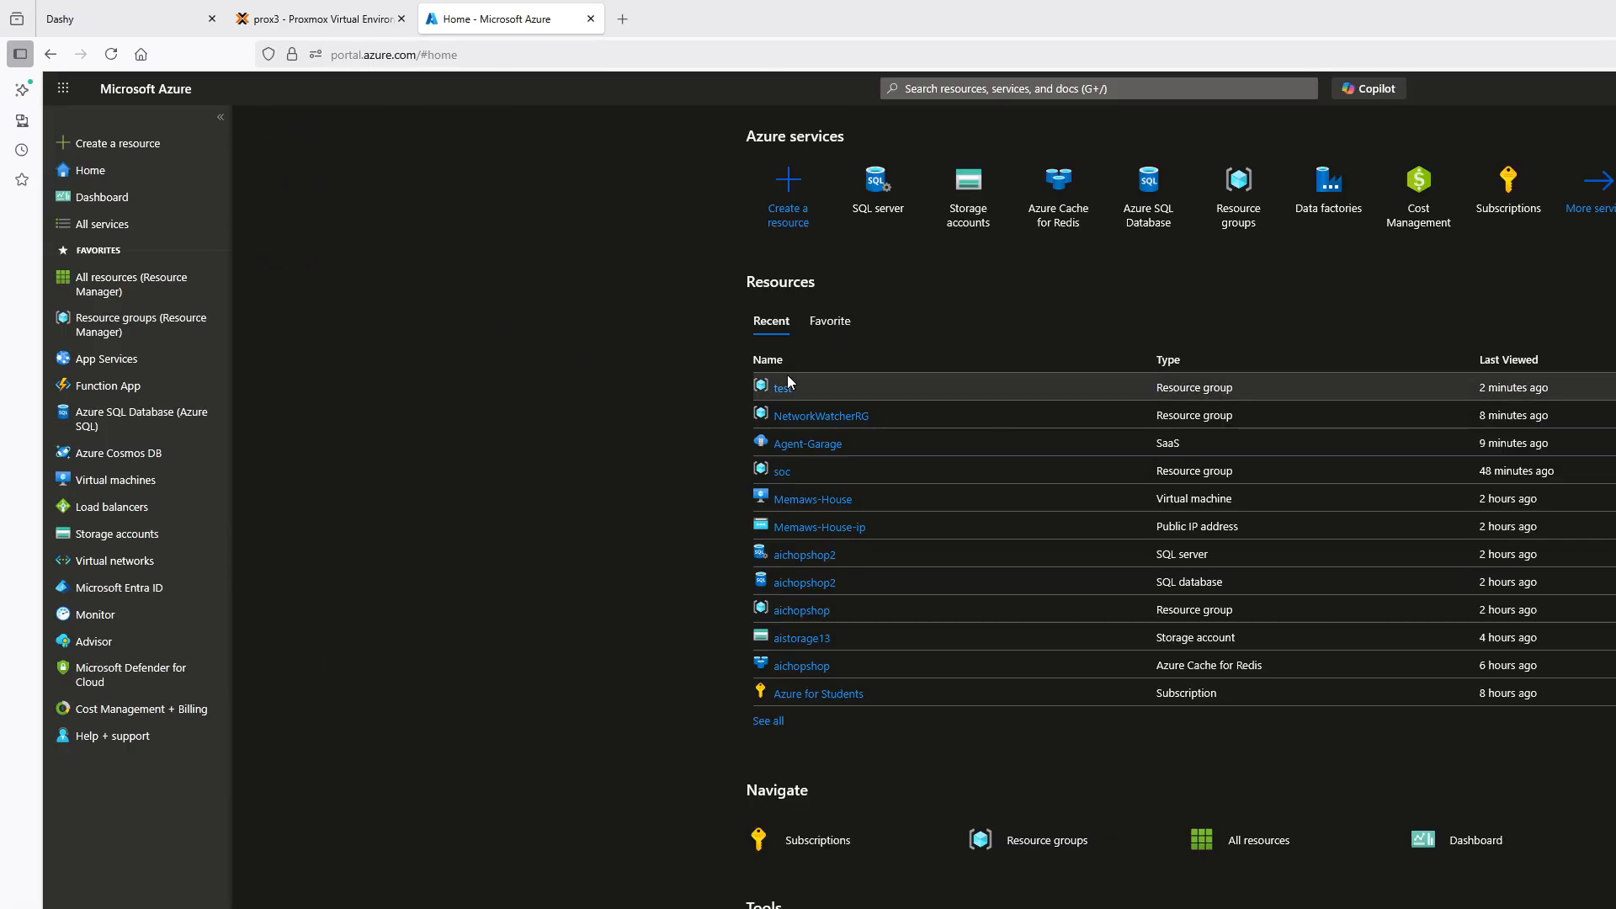
# From the test resource group, search the Marketplace for "redis cache" and start creating an Azure Cache for Redis
pyautogui.click(785, 386)
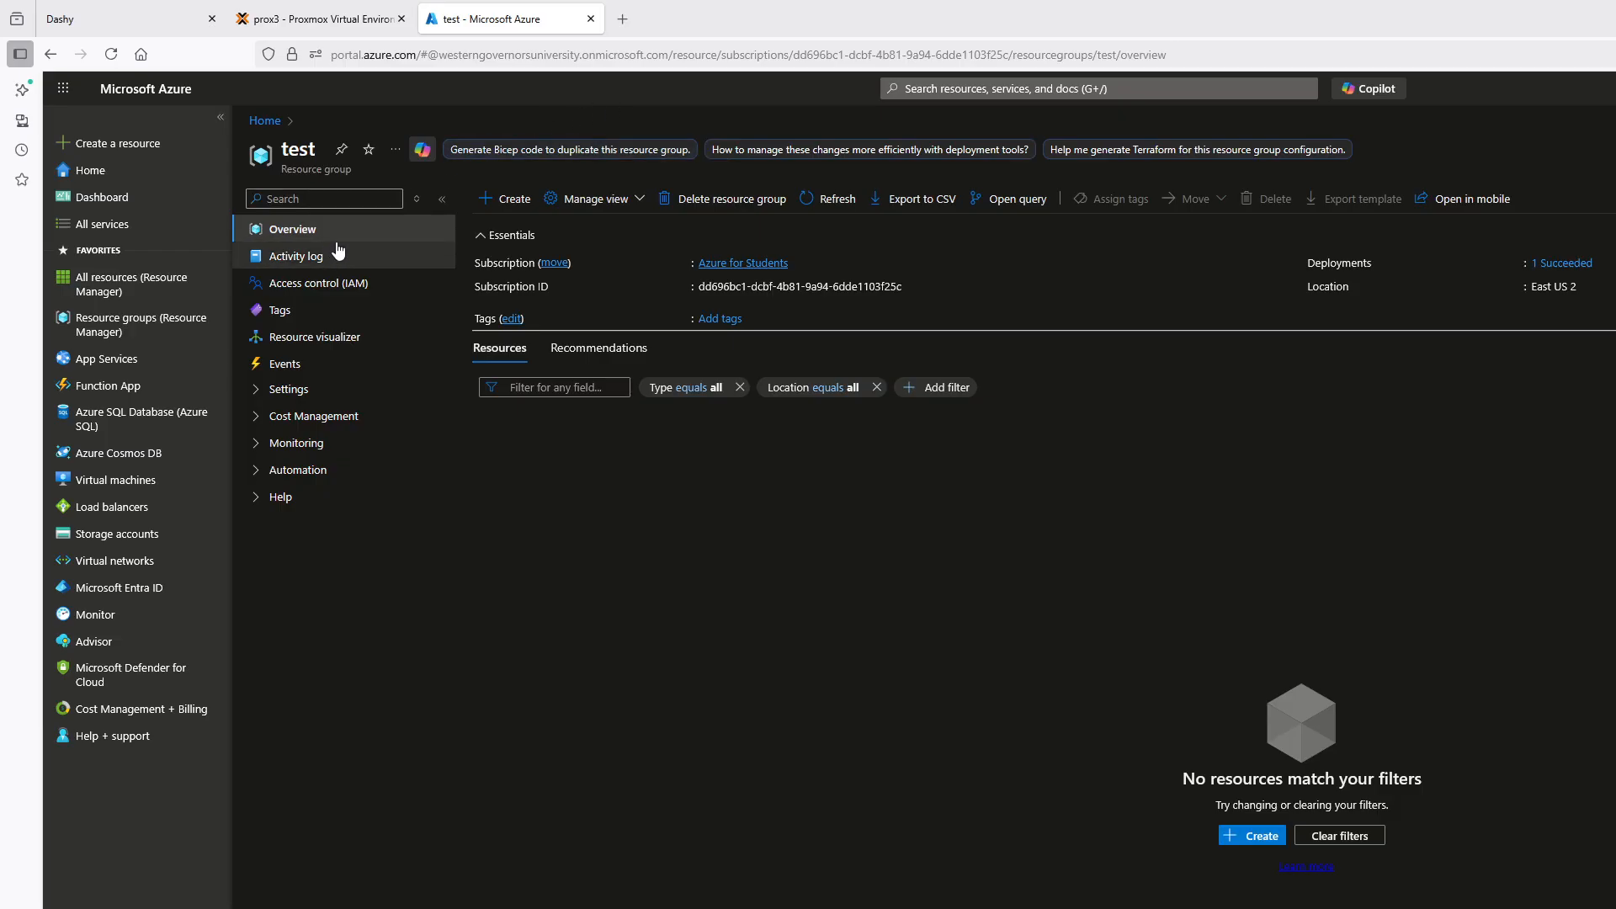
pyautogui.click(503, 197)
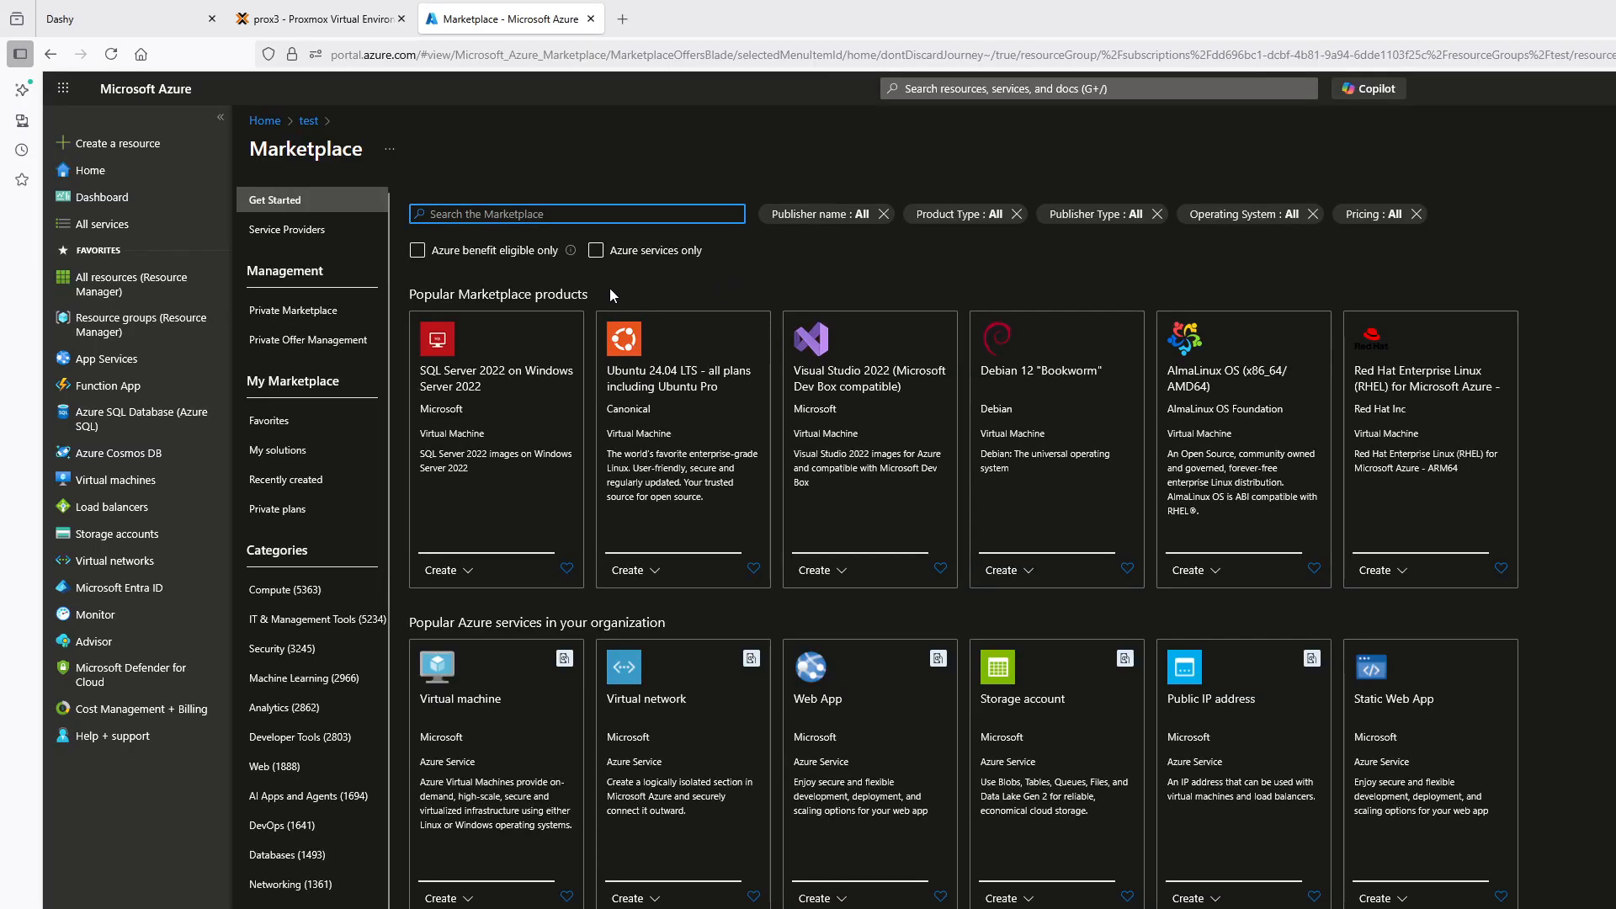
pyautogui.write('red')
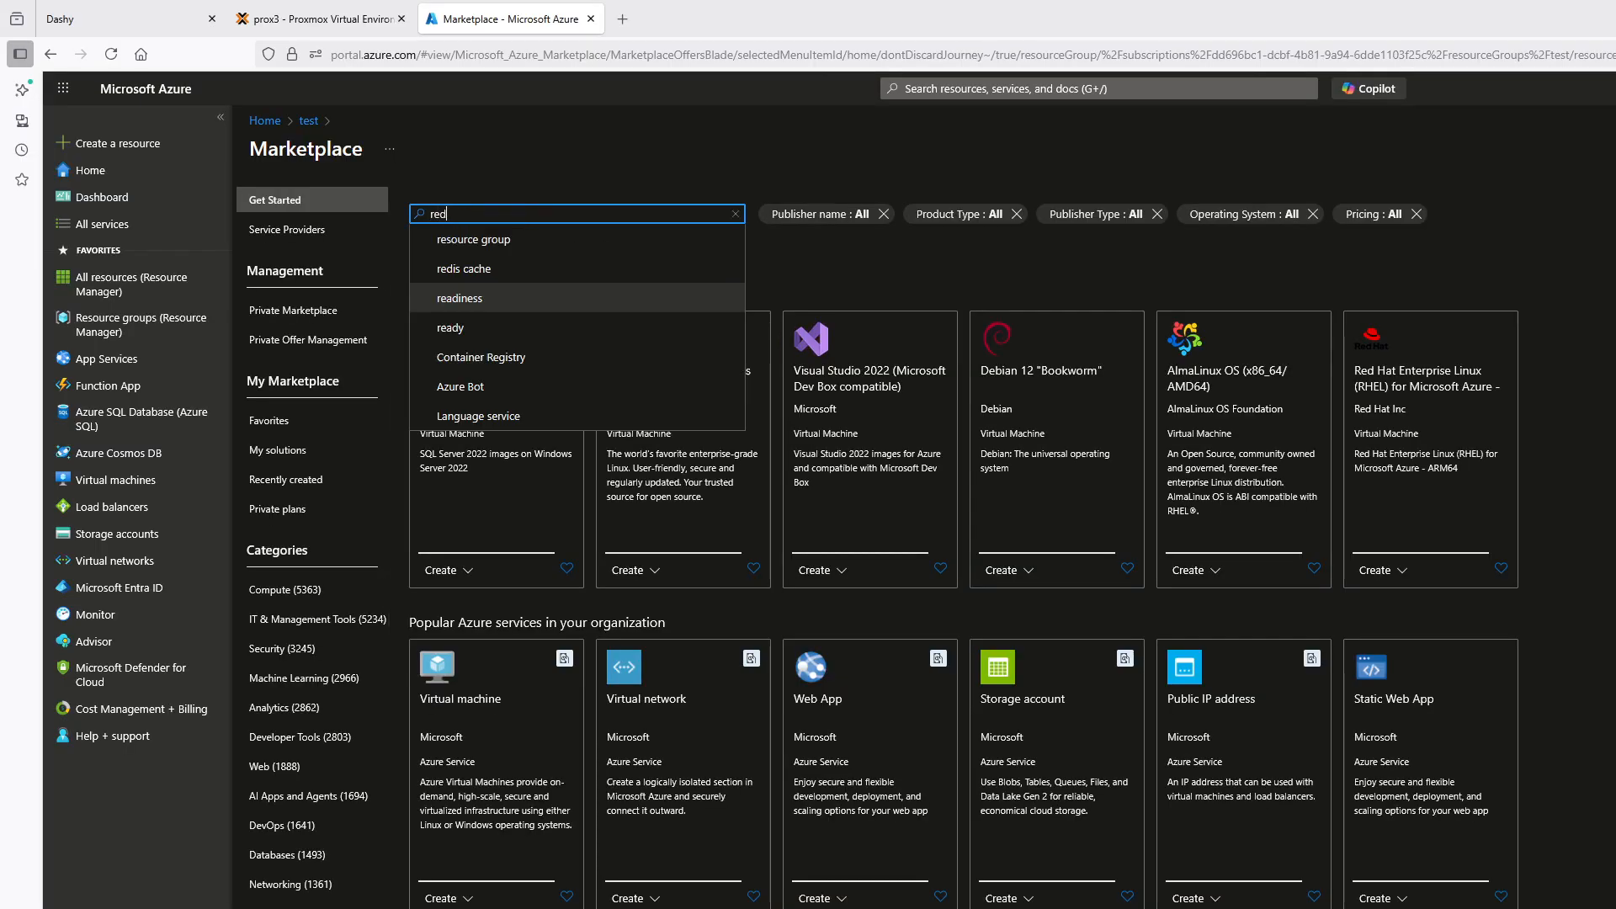
pyautogui.write('is')
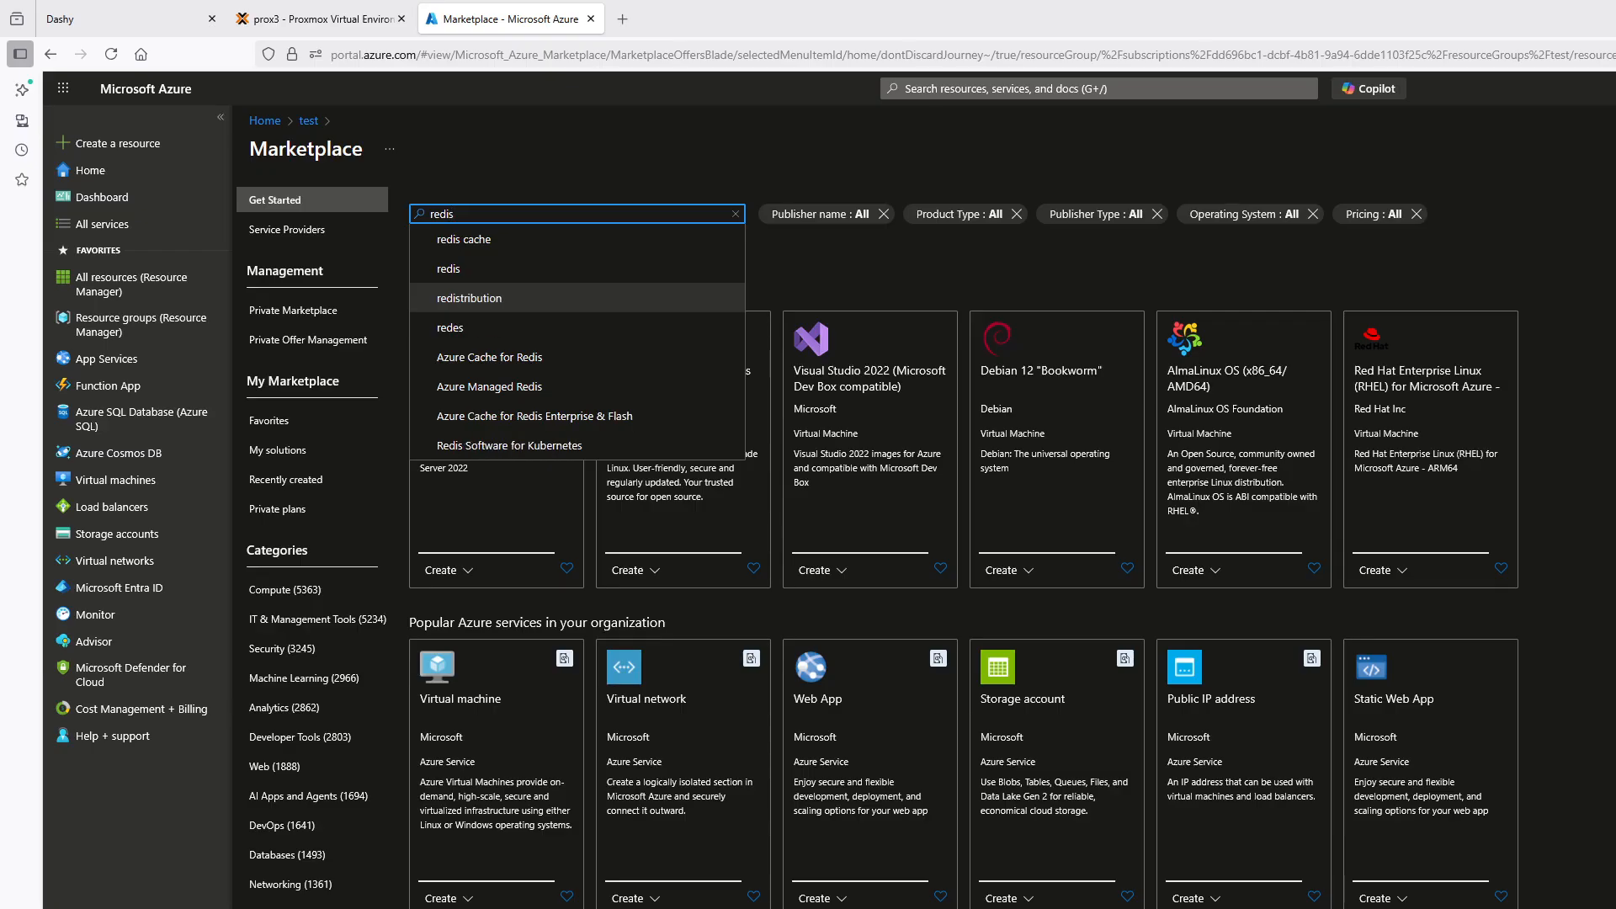
pyautogui.click(522, 245)
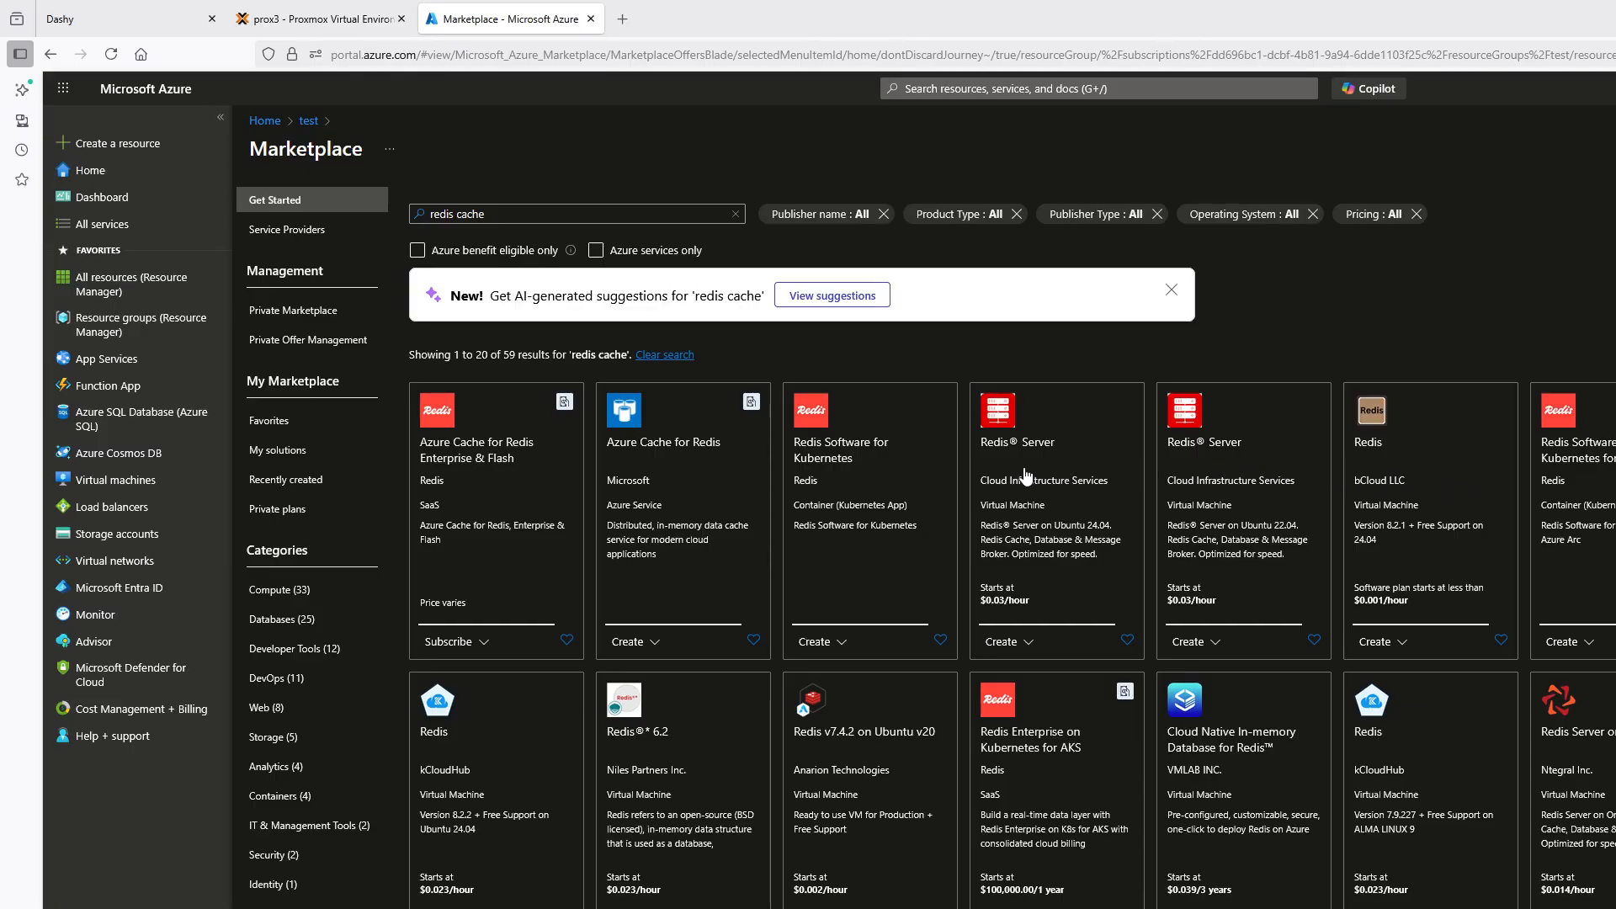
pyautogui.click(621, 473)
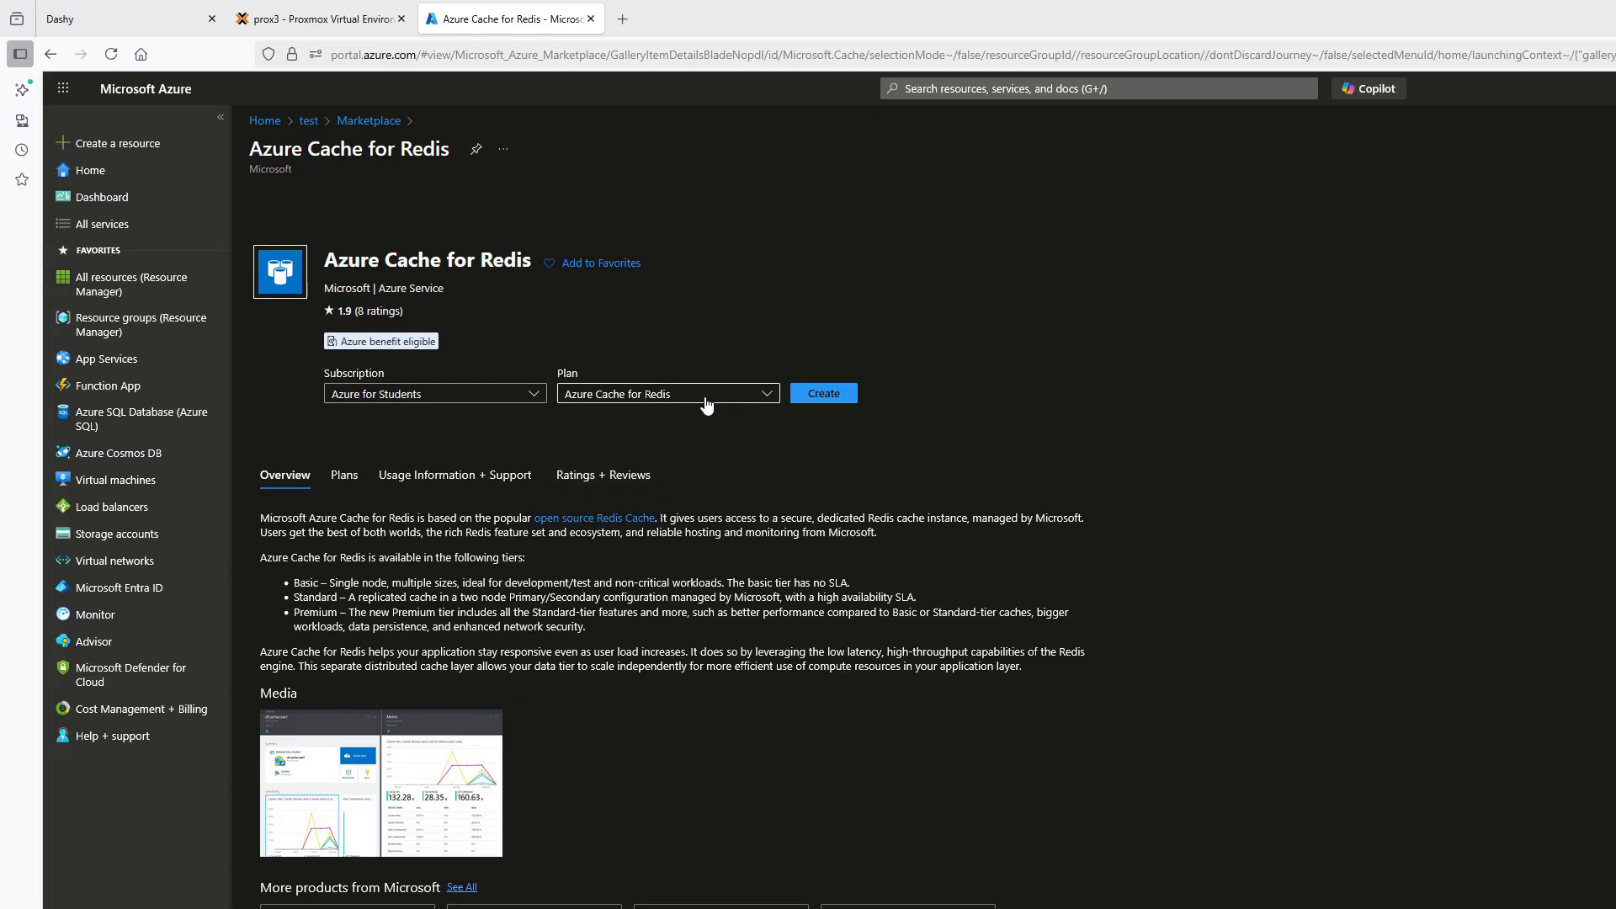
pyautogui.click(838, 401)
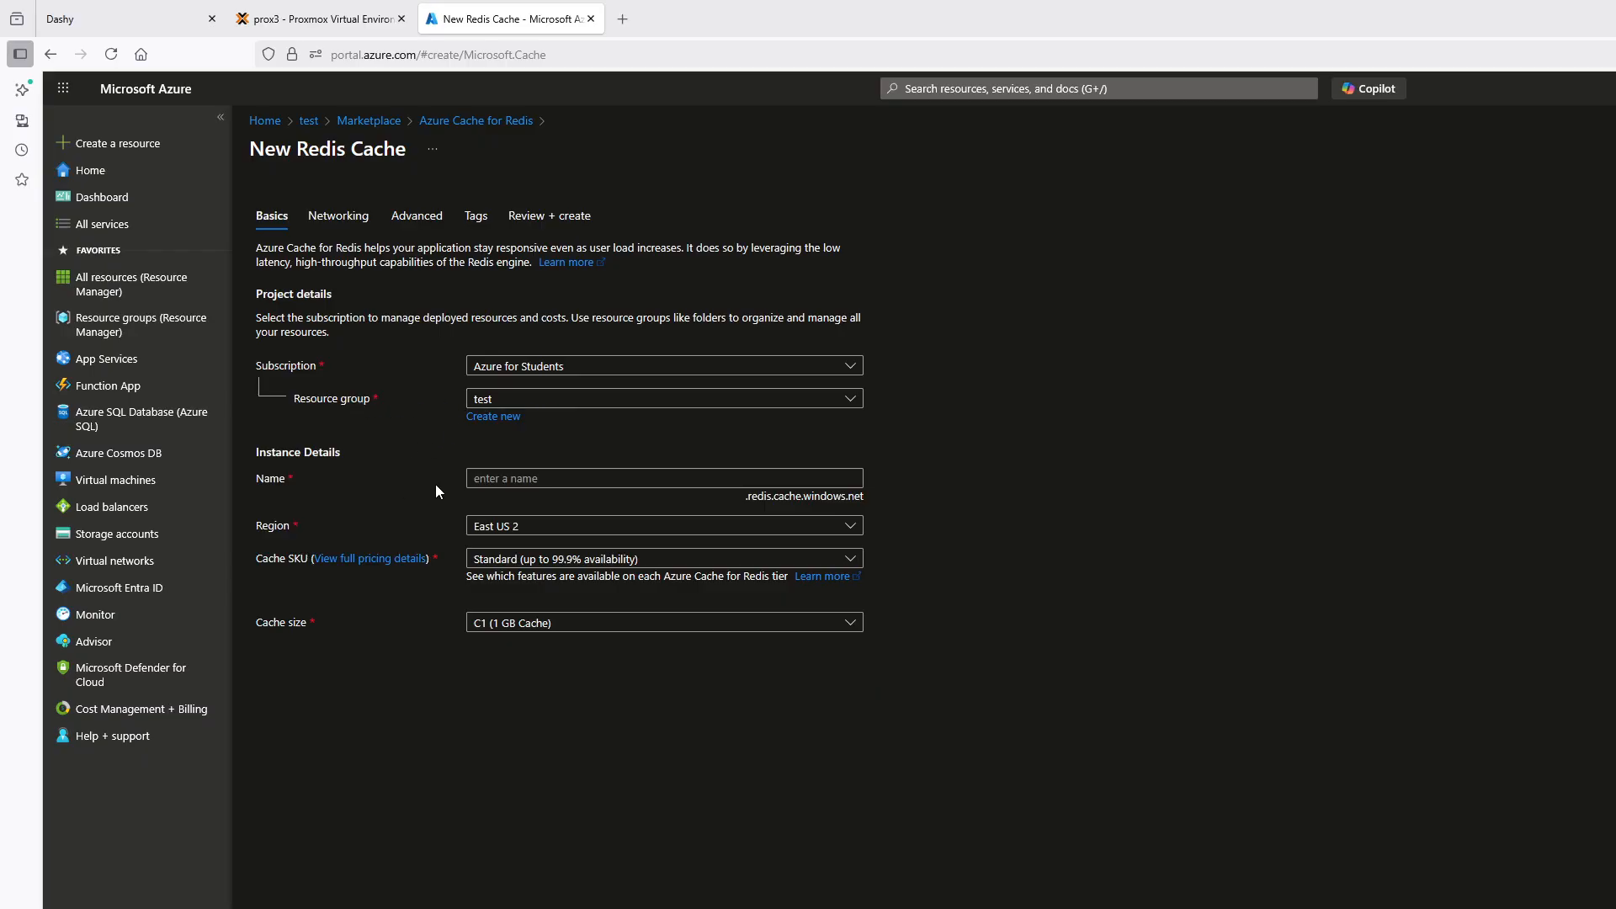
# Name the Redis cache test12345 and set its cache size to C0 (250 MB Cache)
pyautogui.click(493, 477)
pyautogui.write('t')
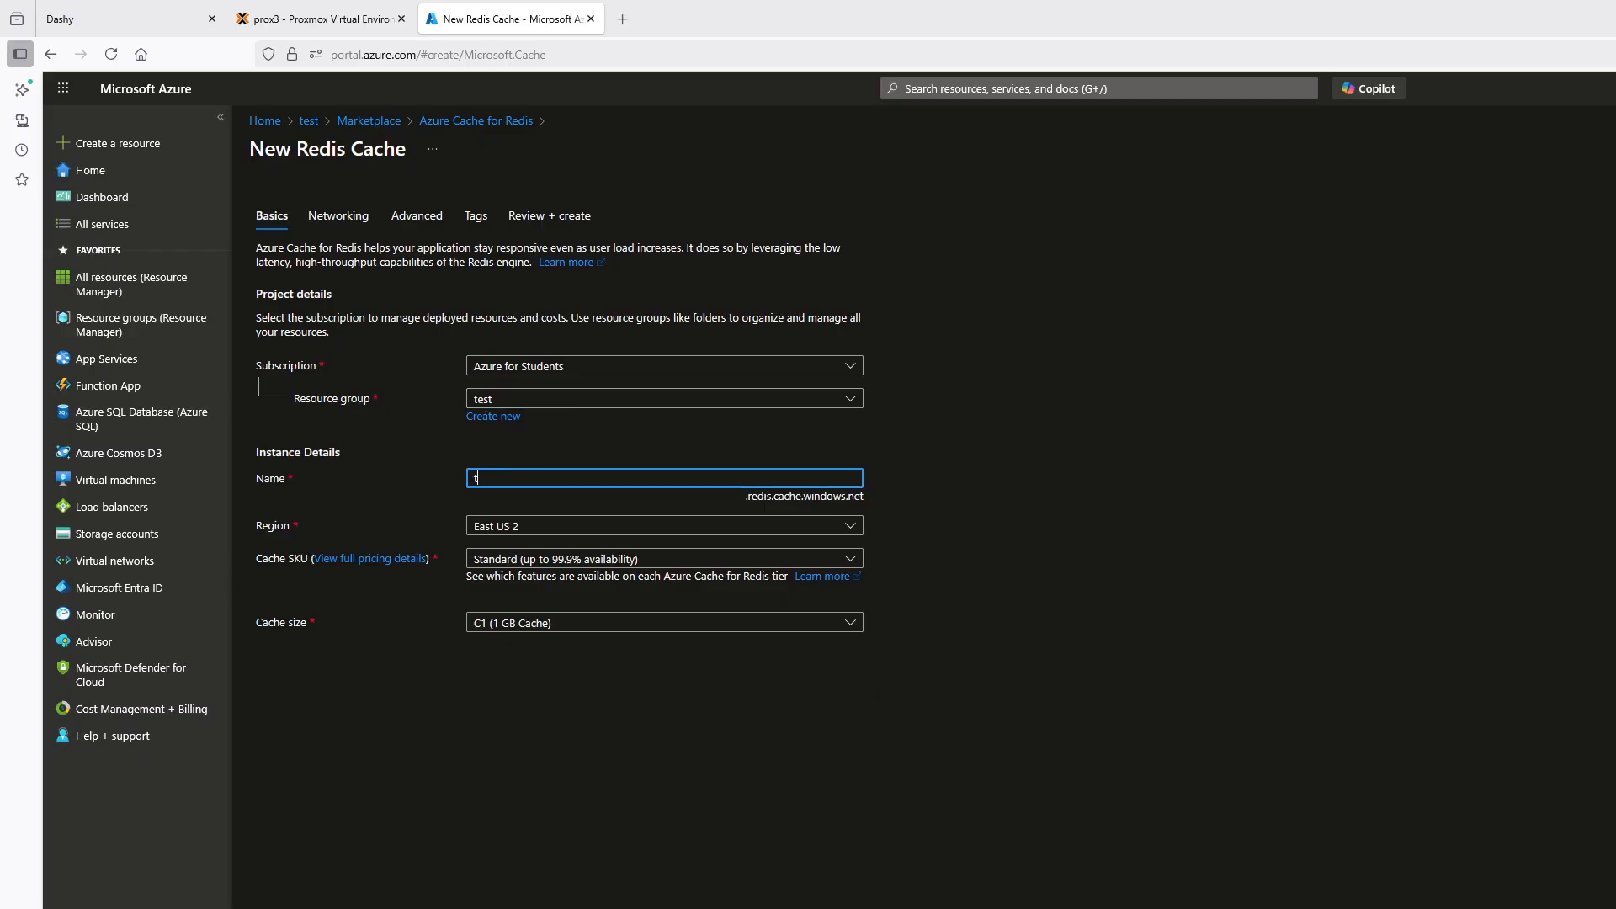
pyautogui.write('est12345')
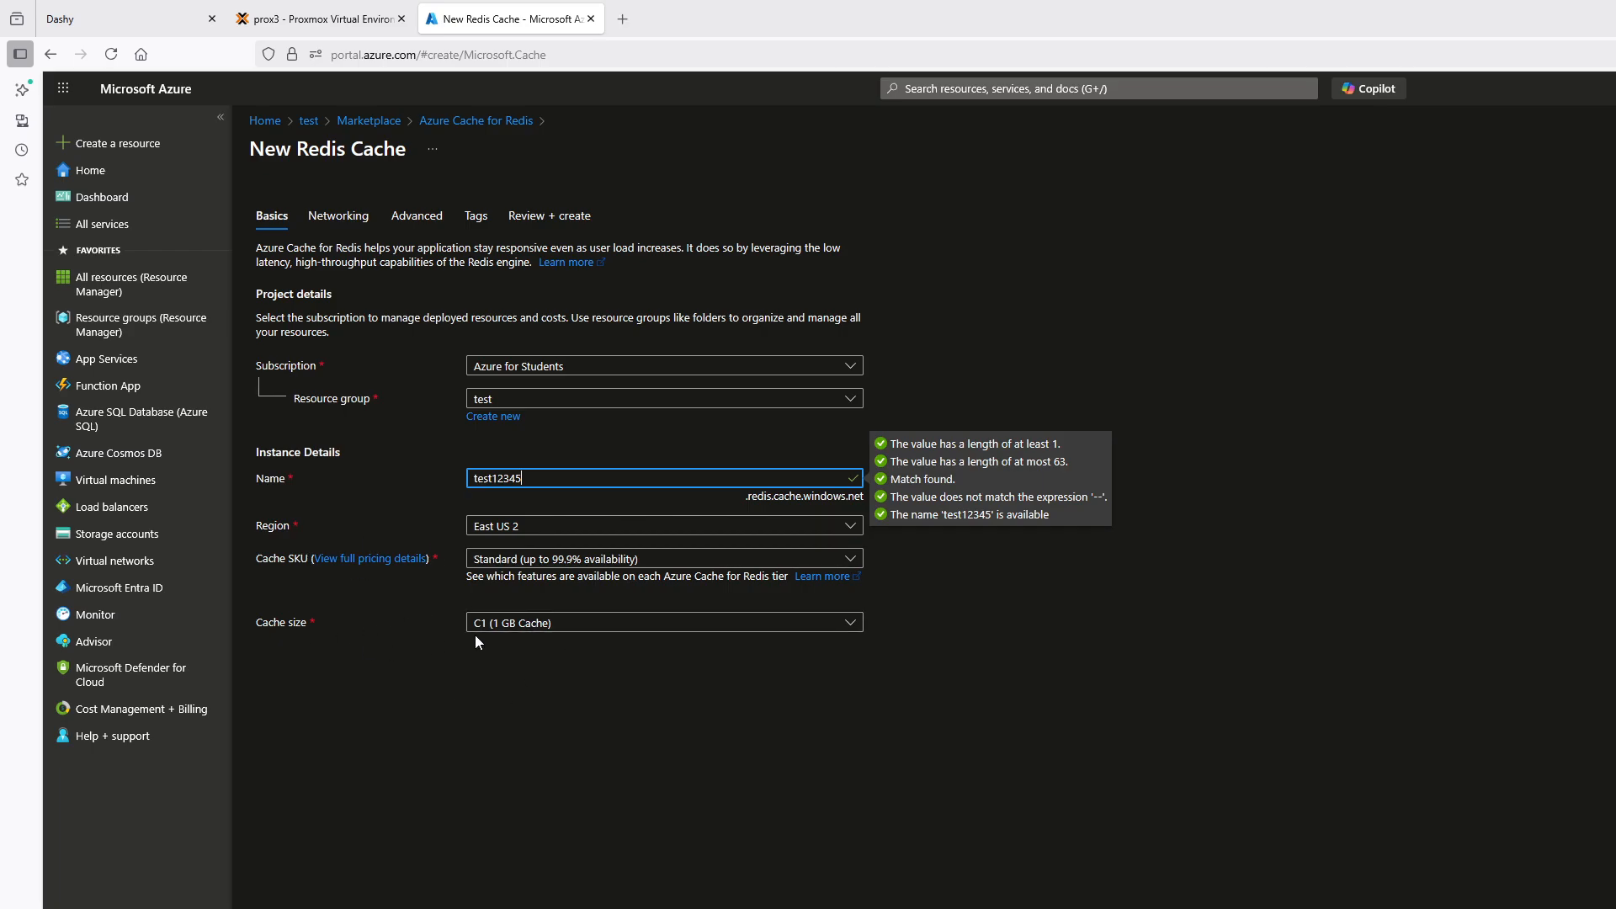
pyautogui.click(798, 624)
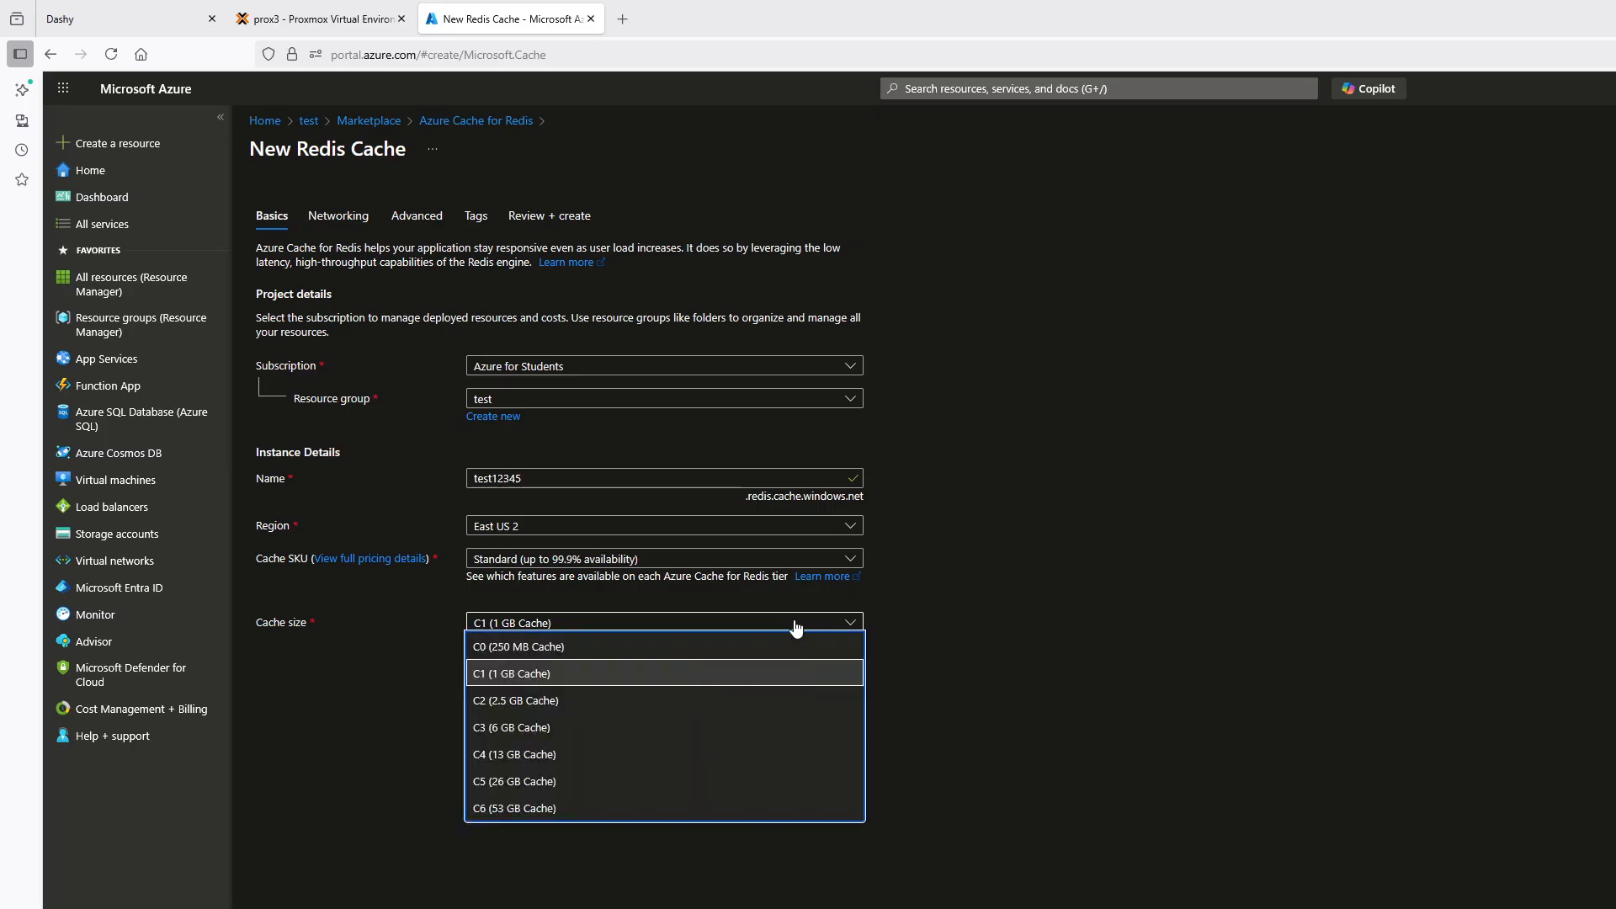
pyautogui.click(589, 647)
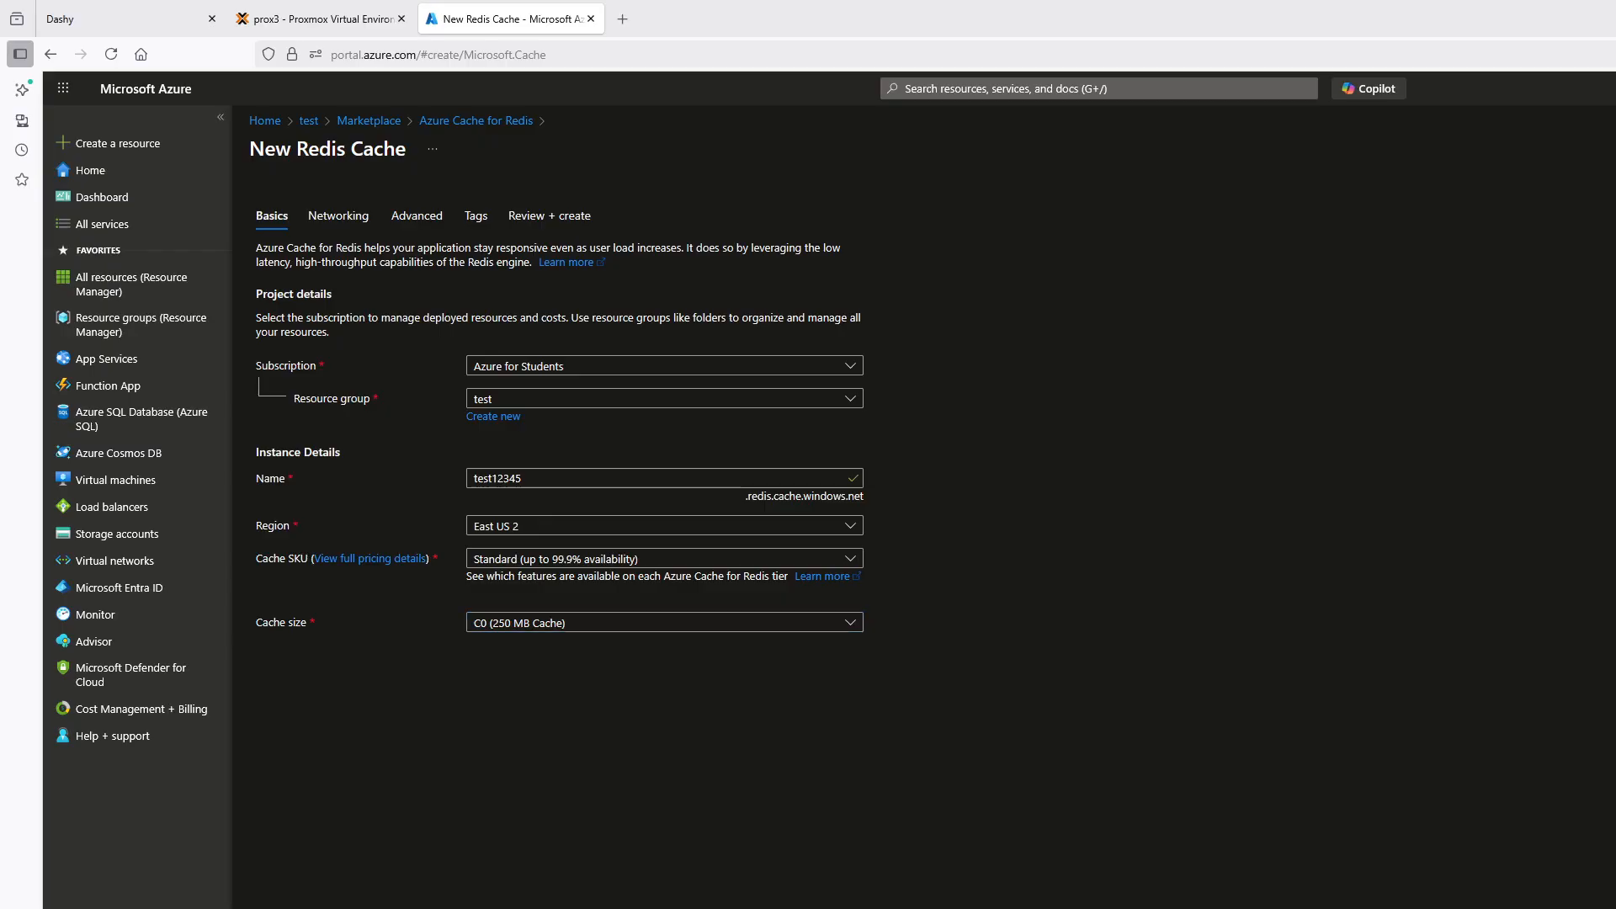
# Set the cache's connectivity to Public Endpoint and its authentication to access keys only, with Microsoft Entra Authentication disabled
pyautogui.click(539, 908)
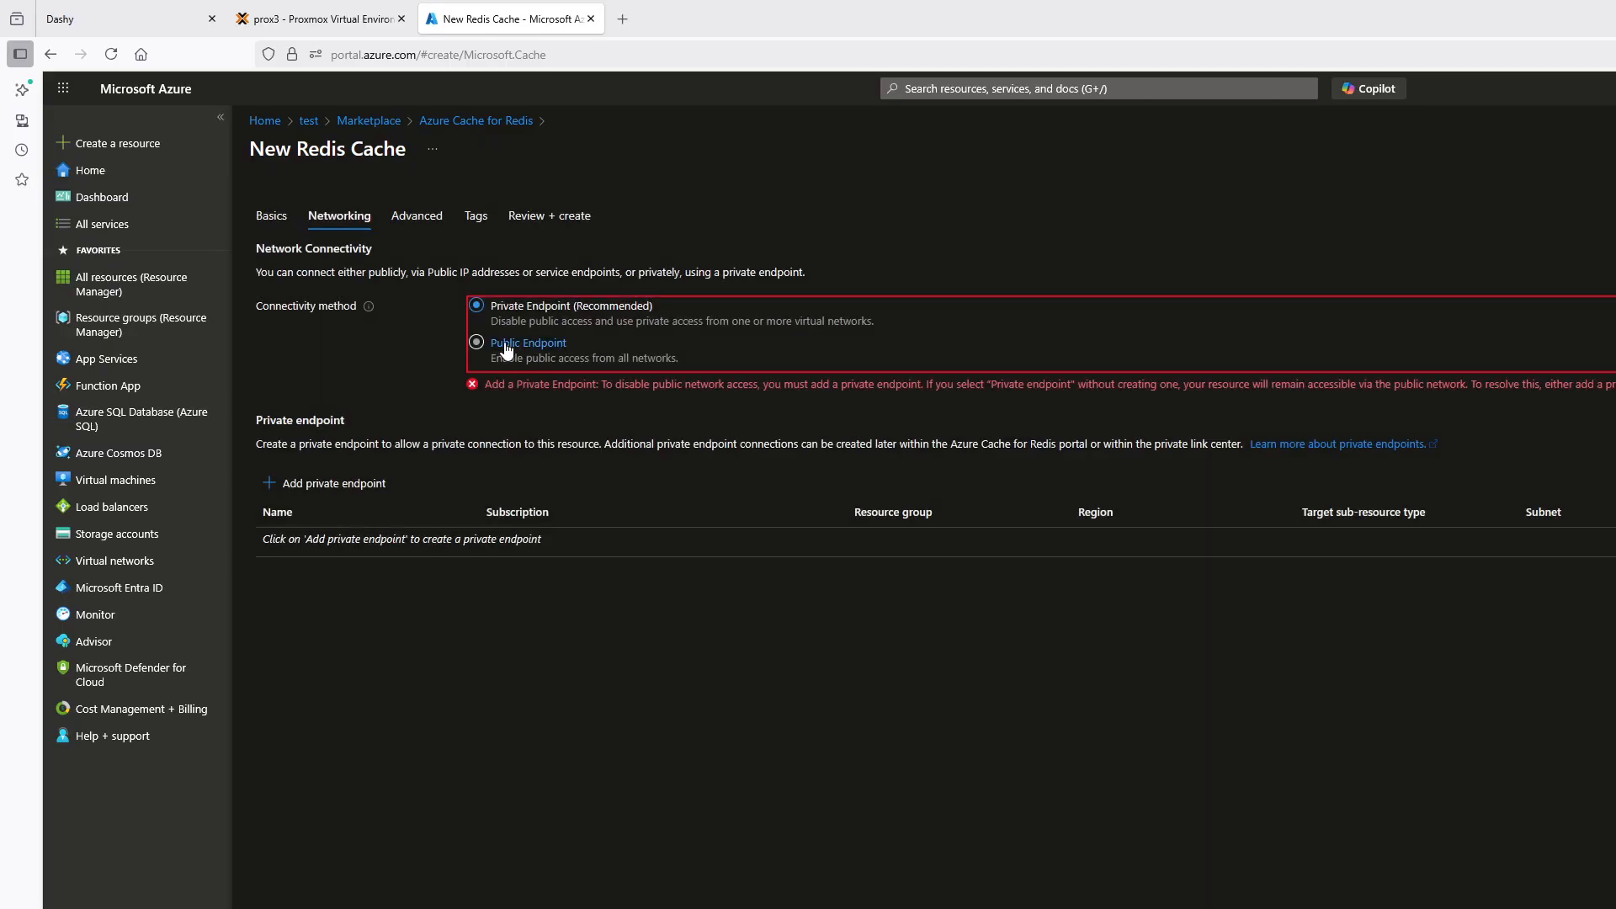
pyautogui.click(476, 344)
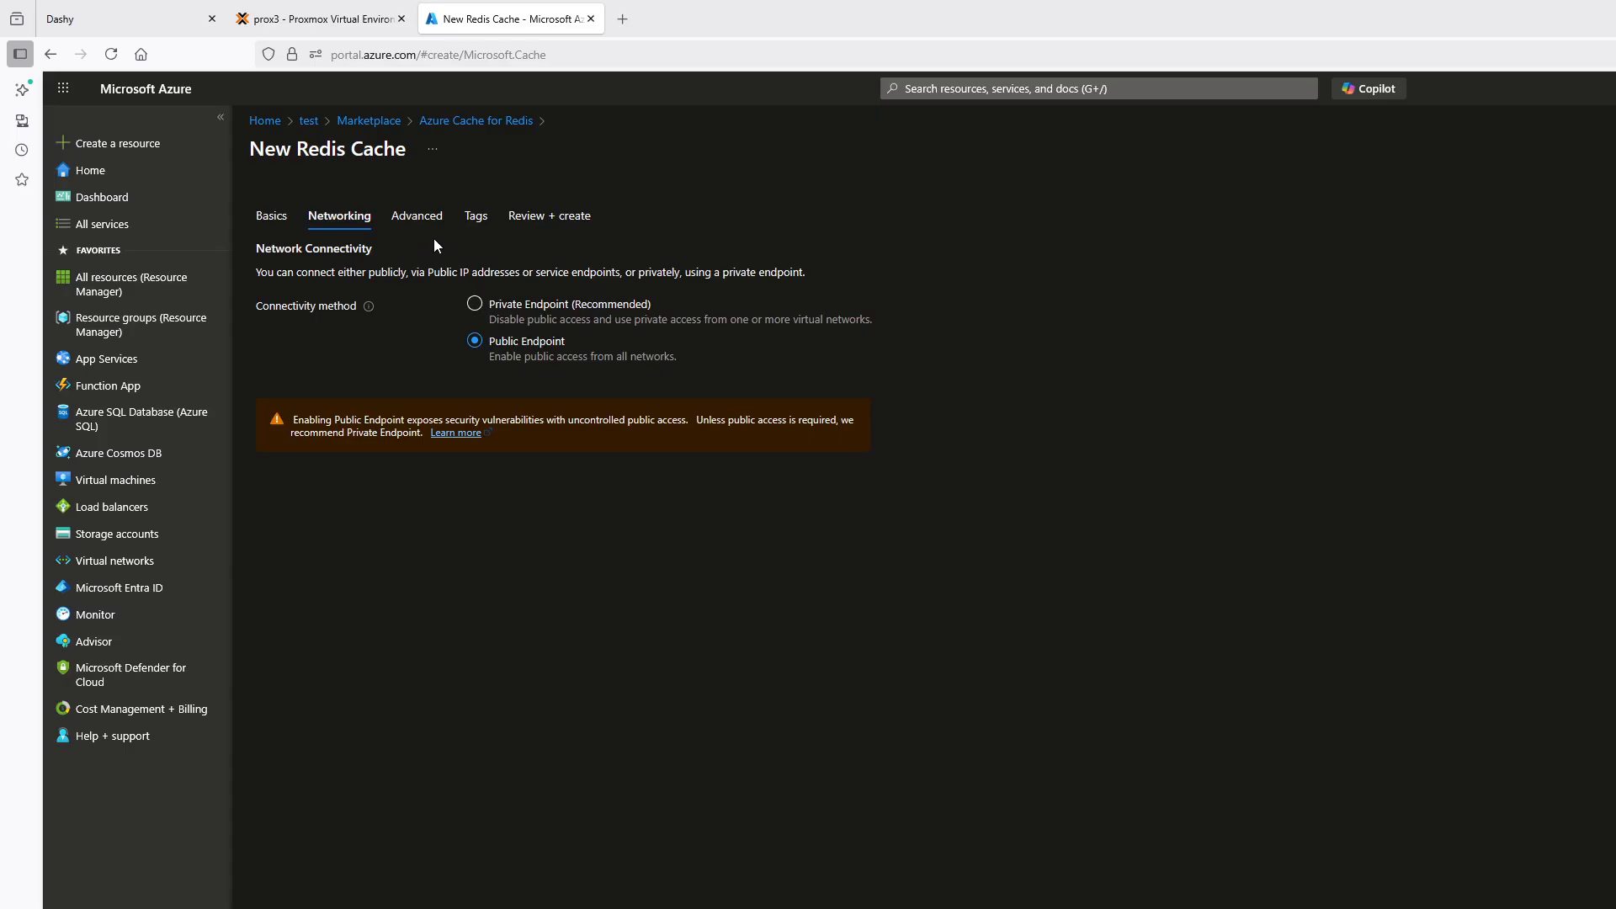
pyautogui.click(423, 218)
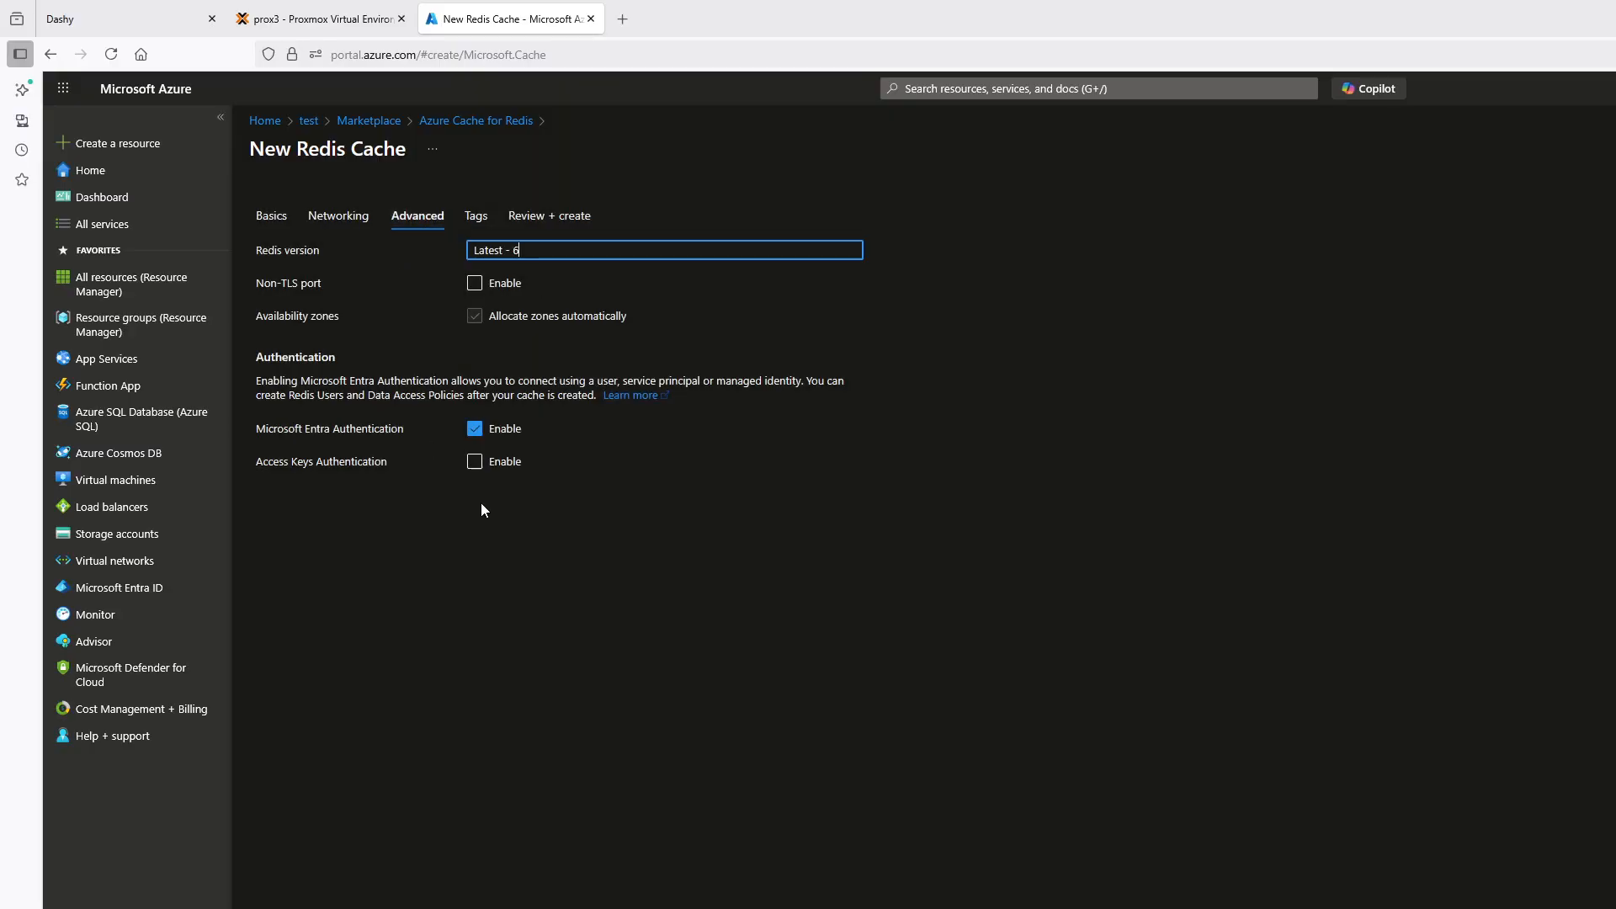
pyautogui.click(473, 462)
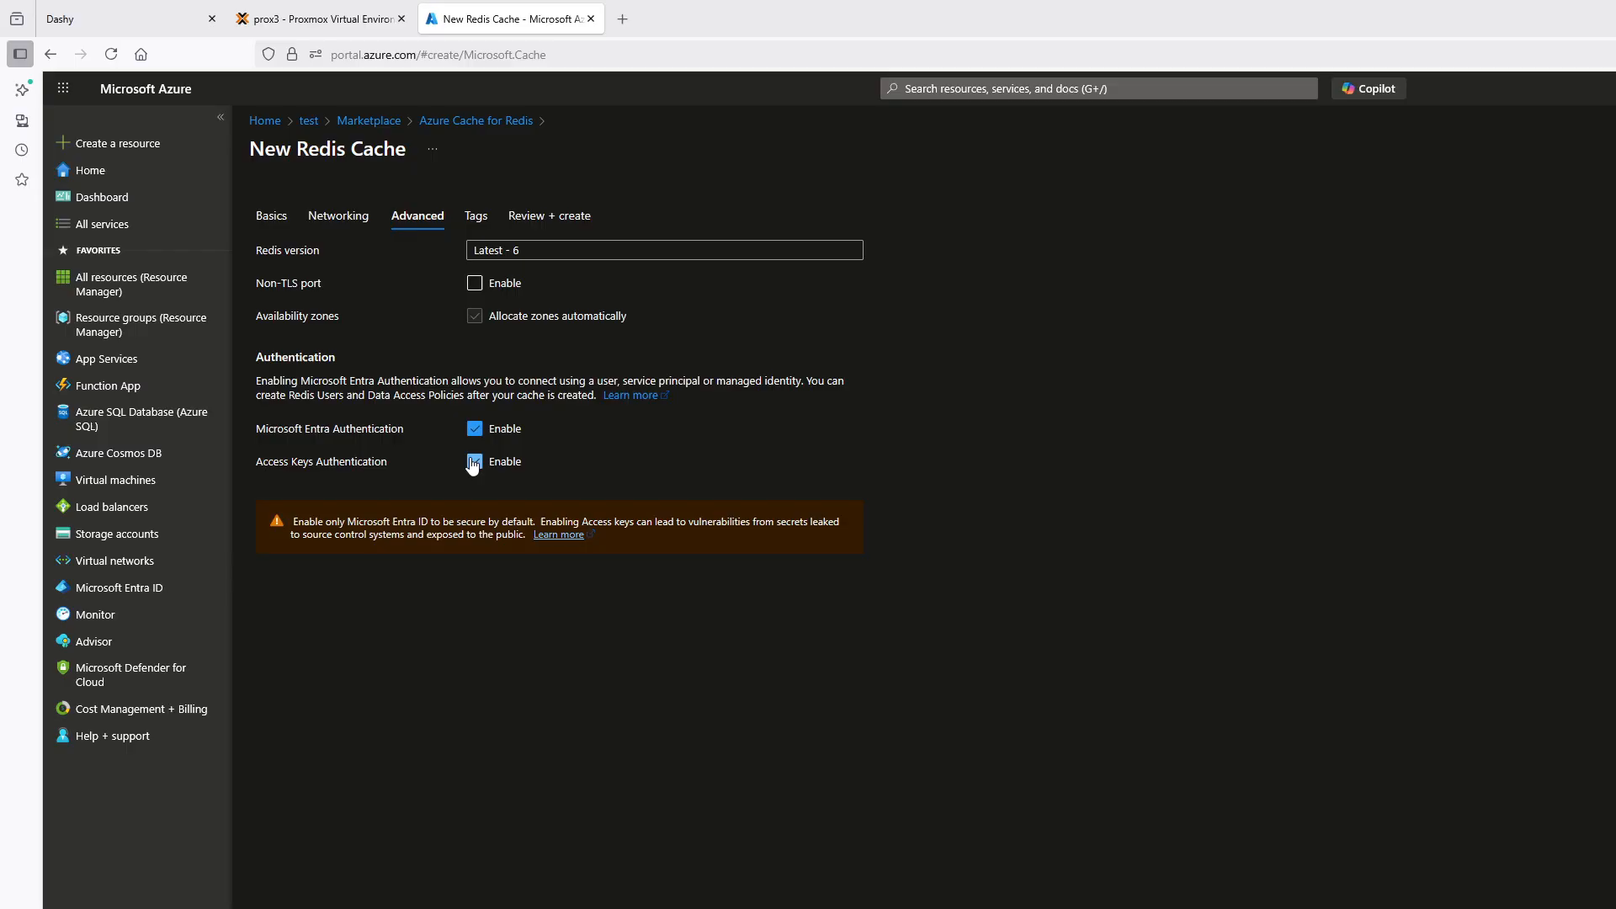
pyautogui.click(476, 430)
# Check the Redis cache's tags and configuration summary, and return to the portal home without creating it
pyautogui.click(485, 220)
pyautogui.click(537, 228)
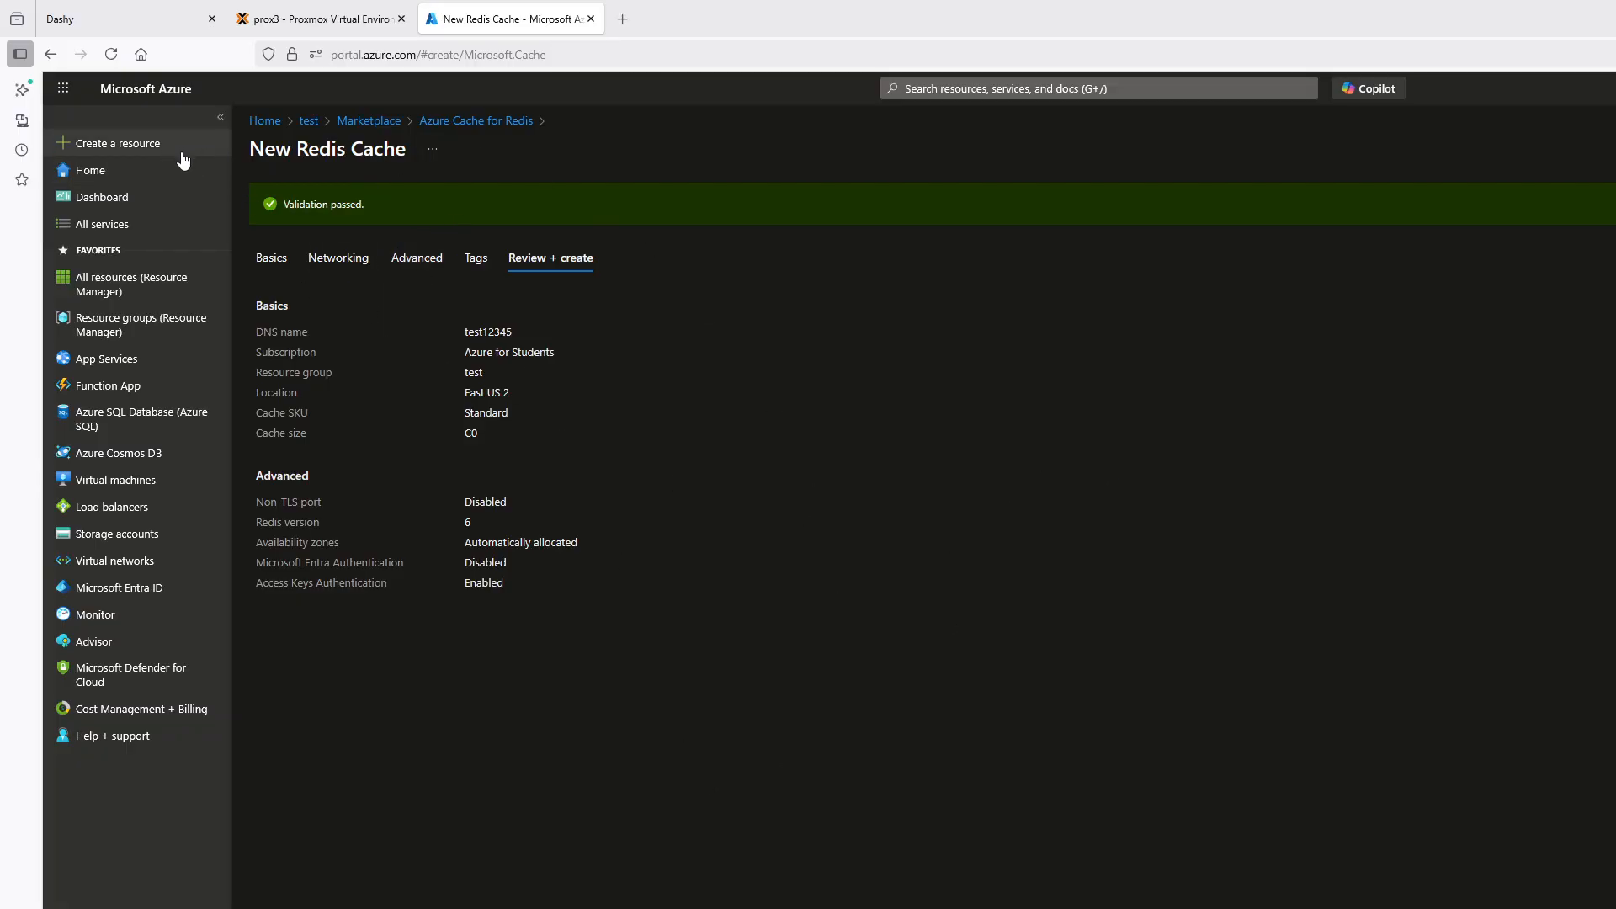
pyautogui.click(98, 170)
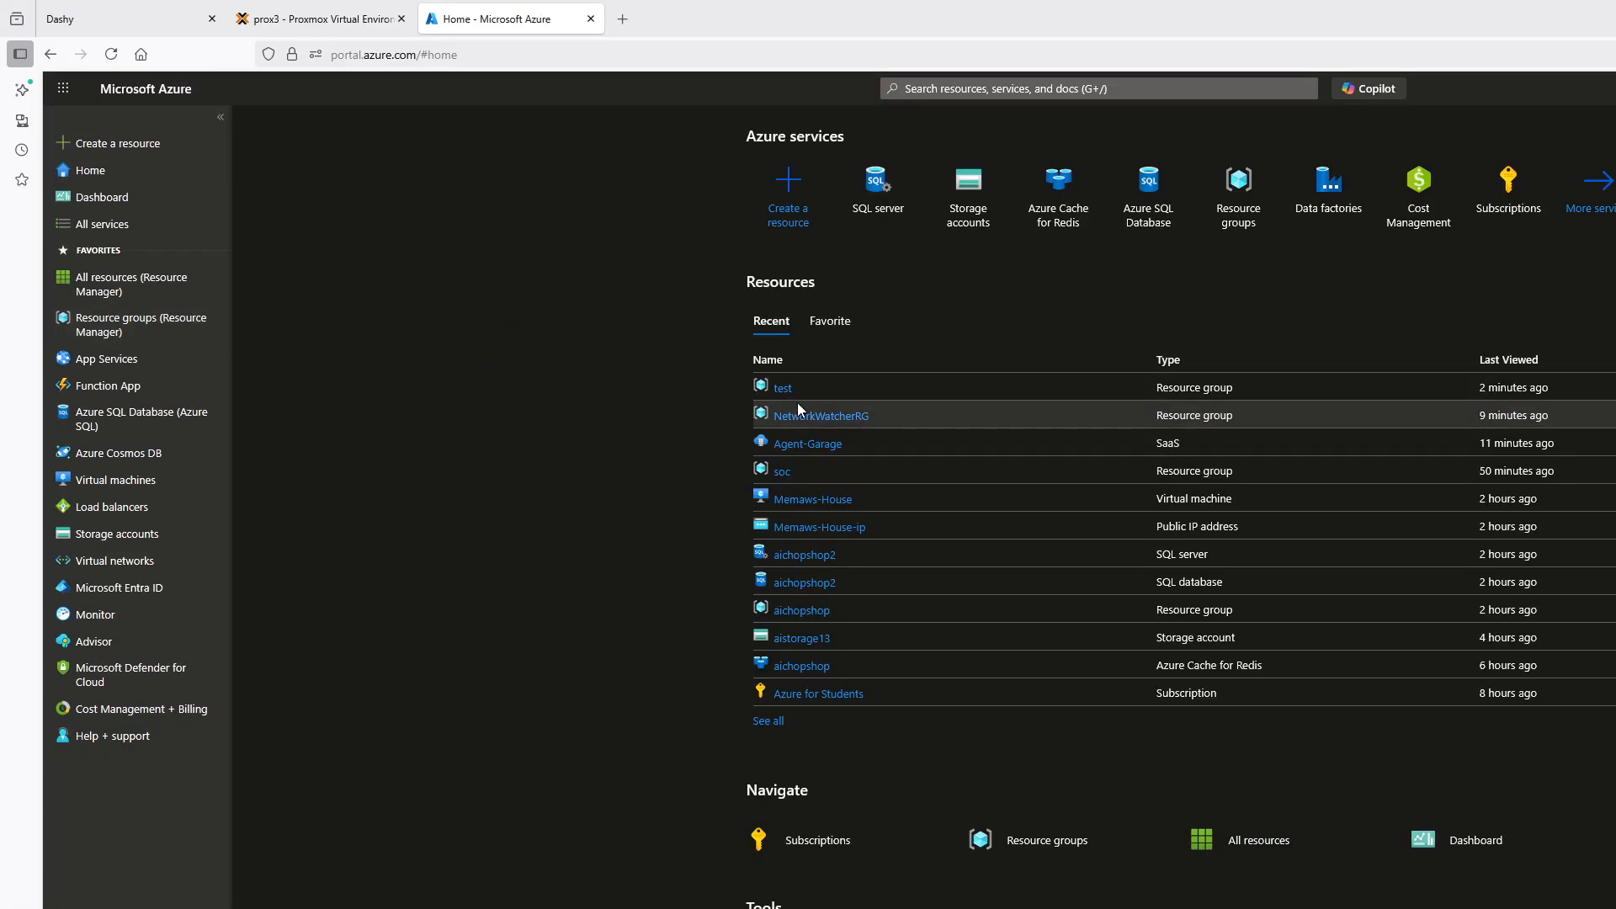
# Open the test resource group from the recent resources
pyautogui.click(795, 390)
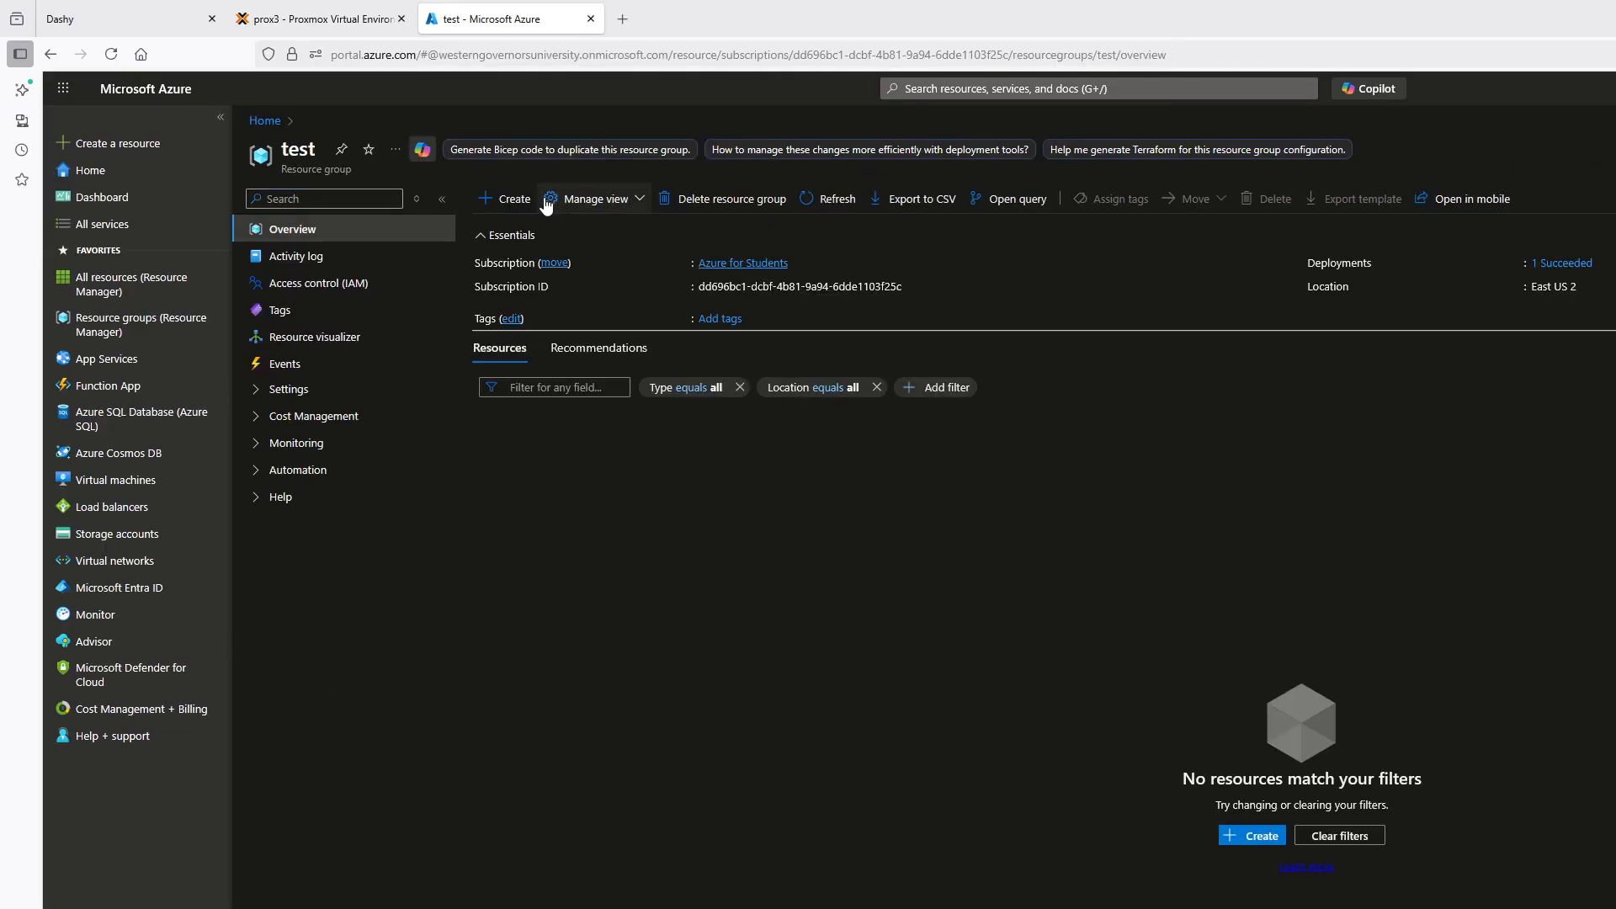
pyautogui.click(363, 202)
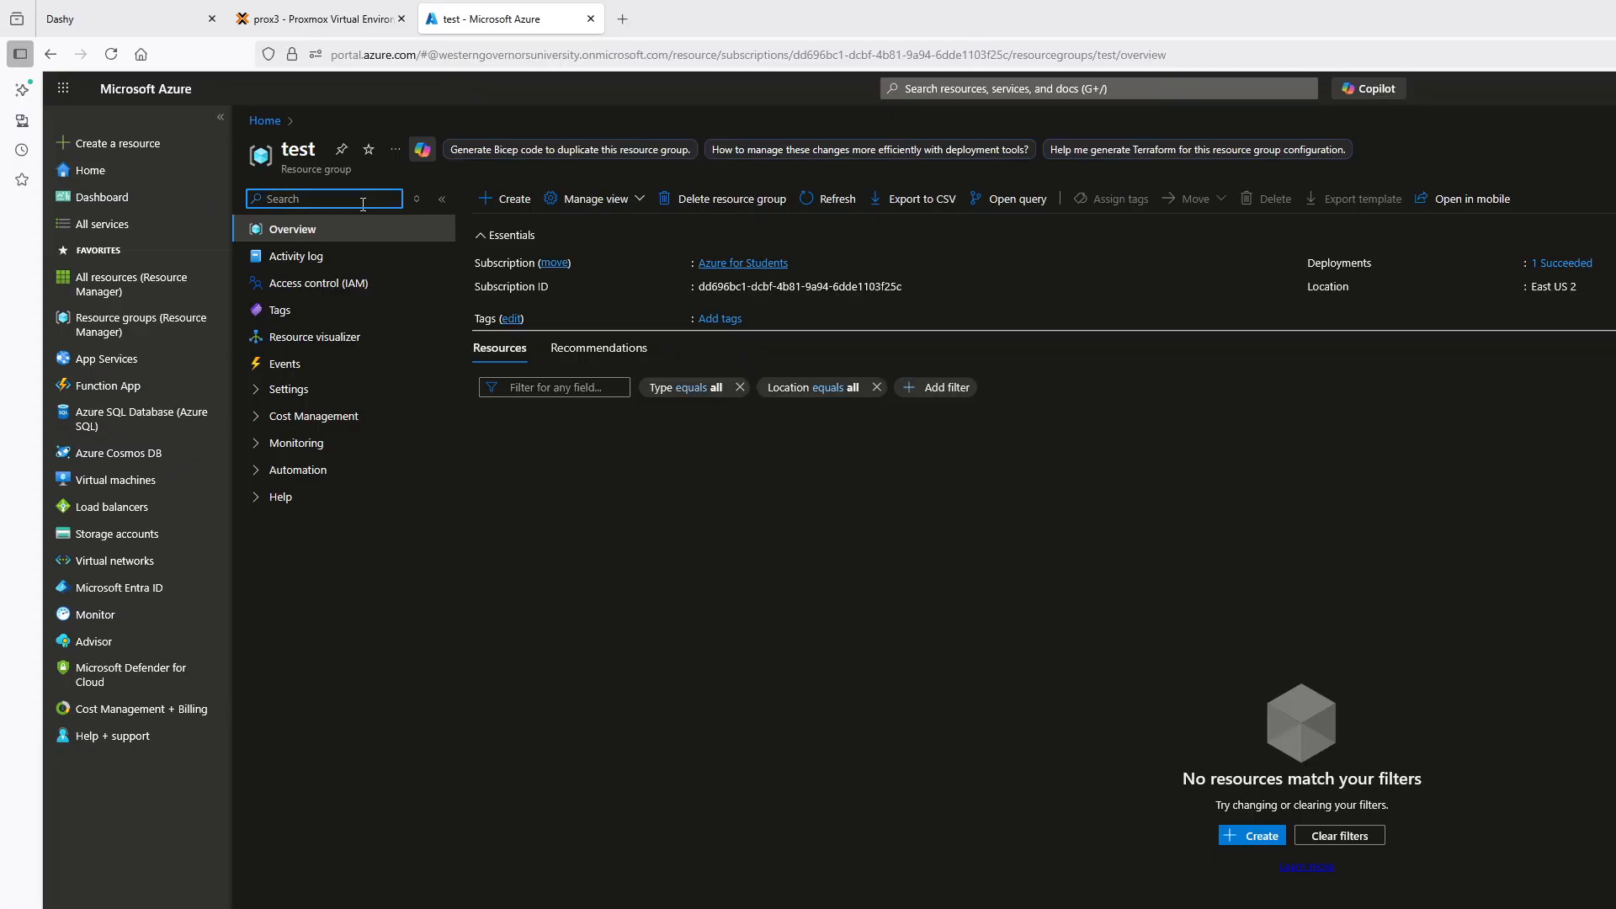
pyautogui.write('blo')
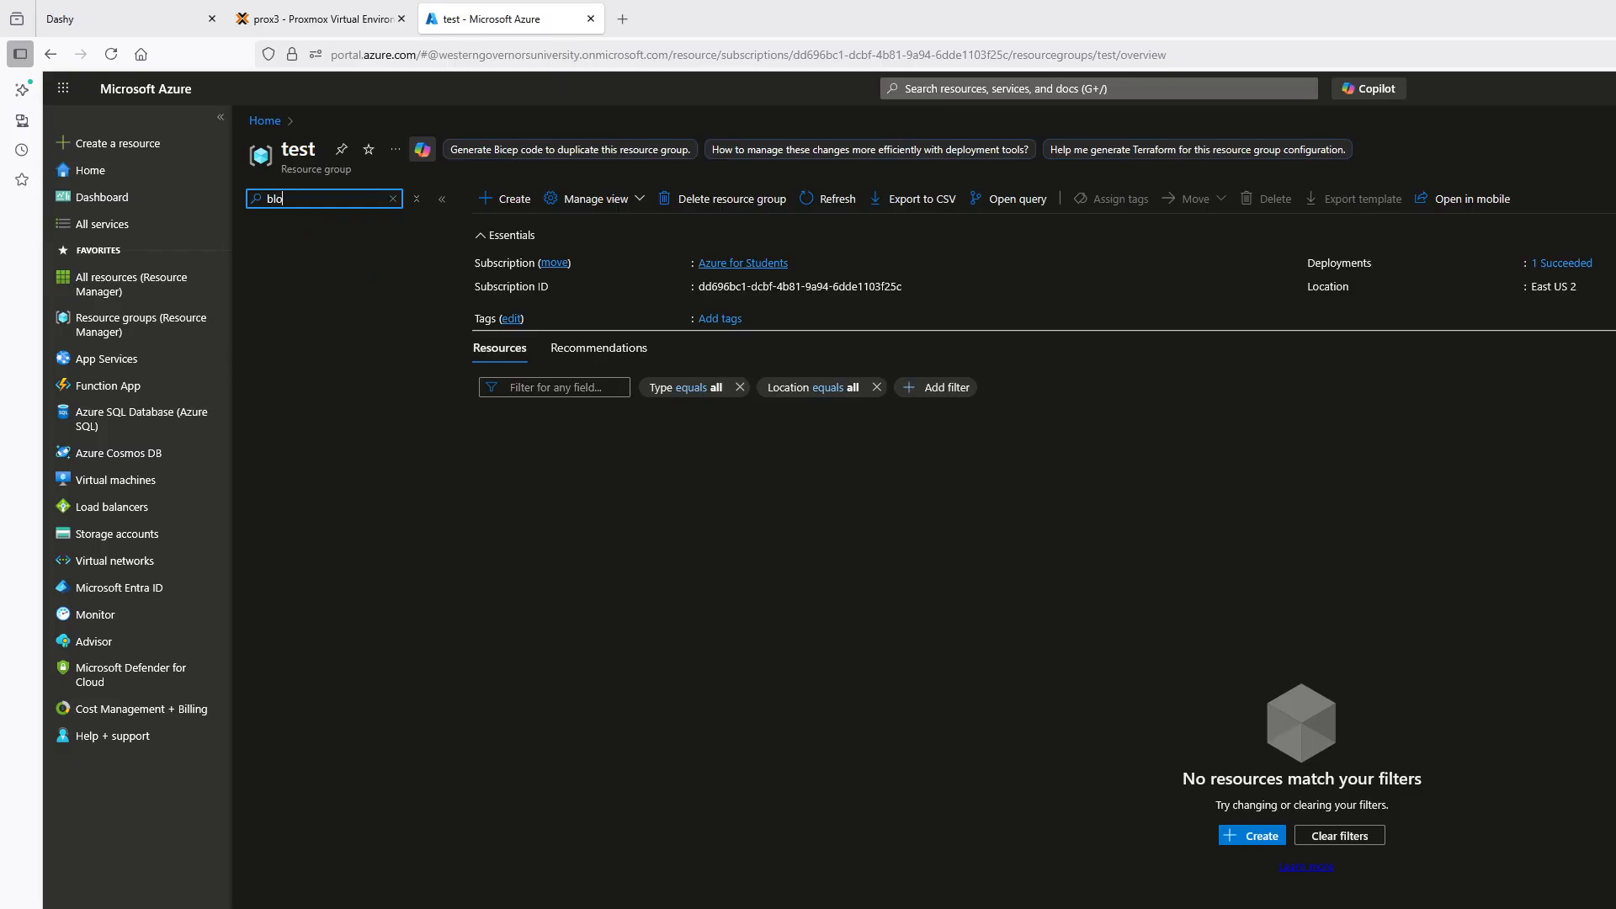
pyautogui.press('BackSpace')
pyautogui.press('BackSpace')
pyautogui.press('BackSpace')
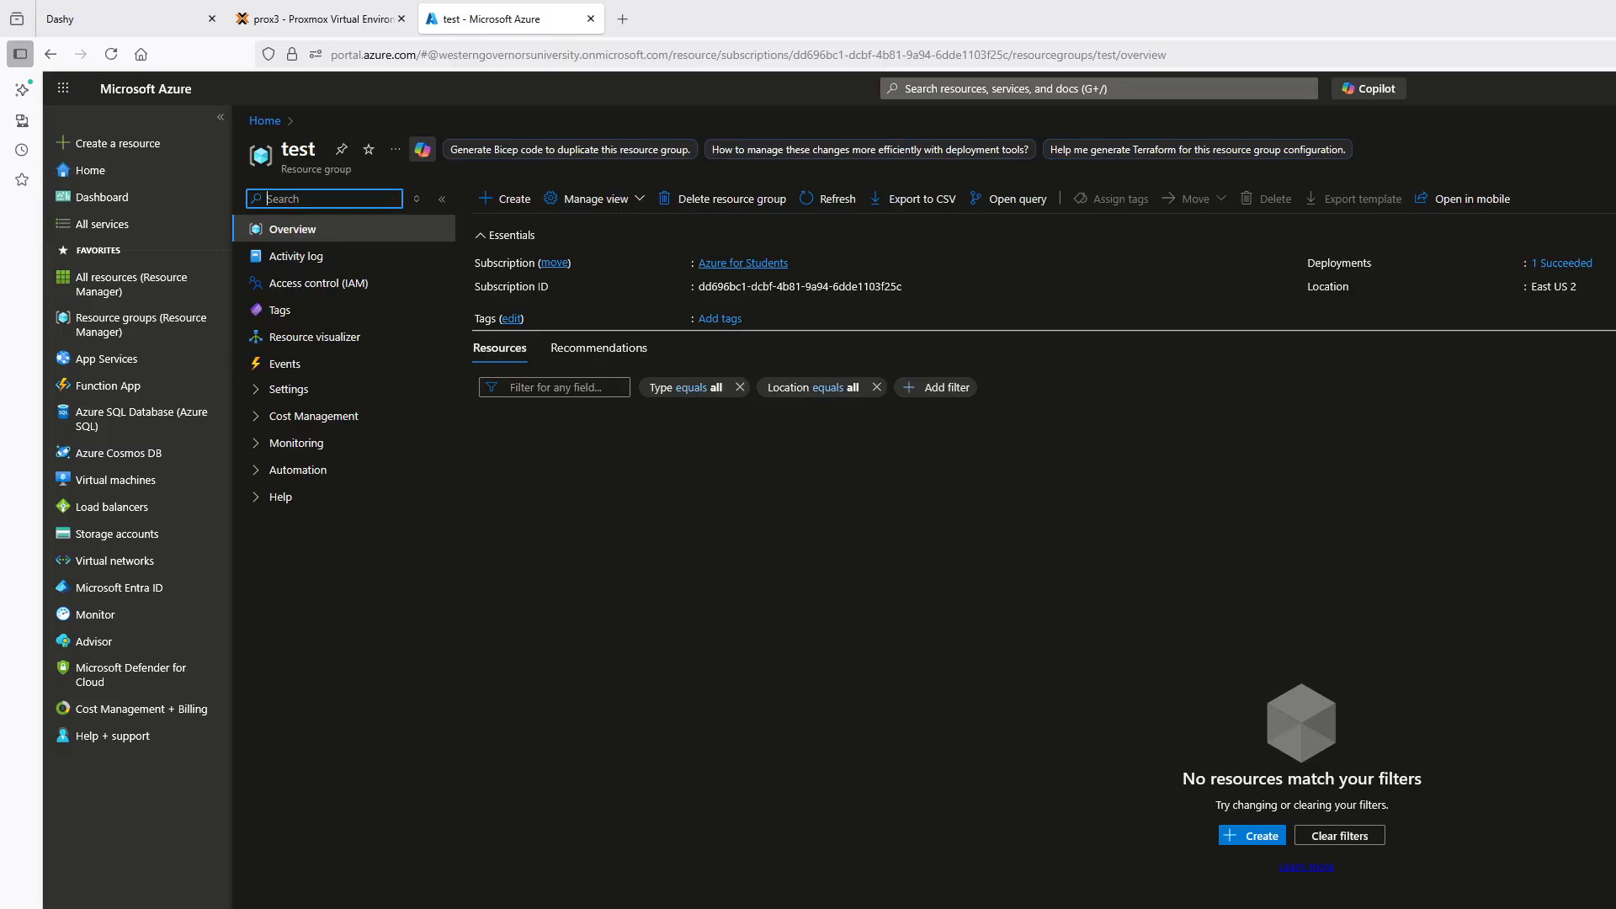
# Search the Marketplace for "blob" from the test resource group and start creating a Microsoft Storage account
pyautogui.click(508, 202)
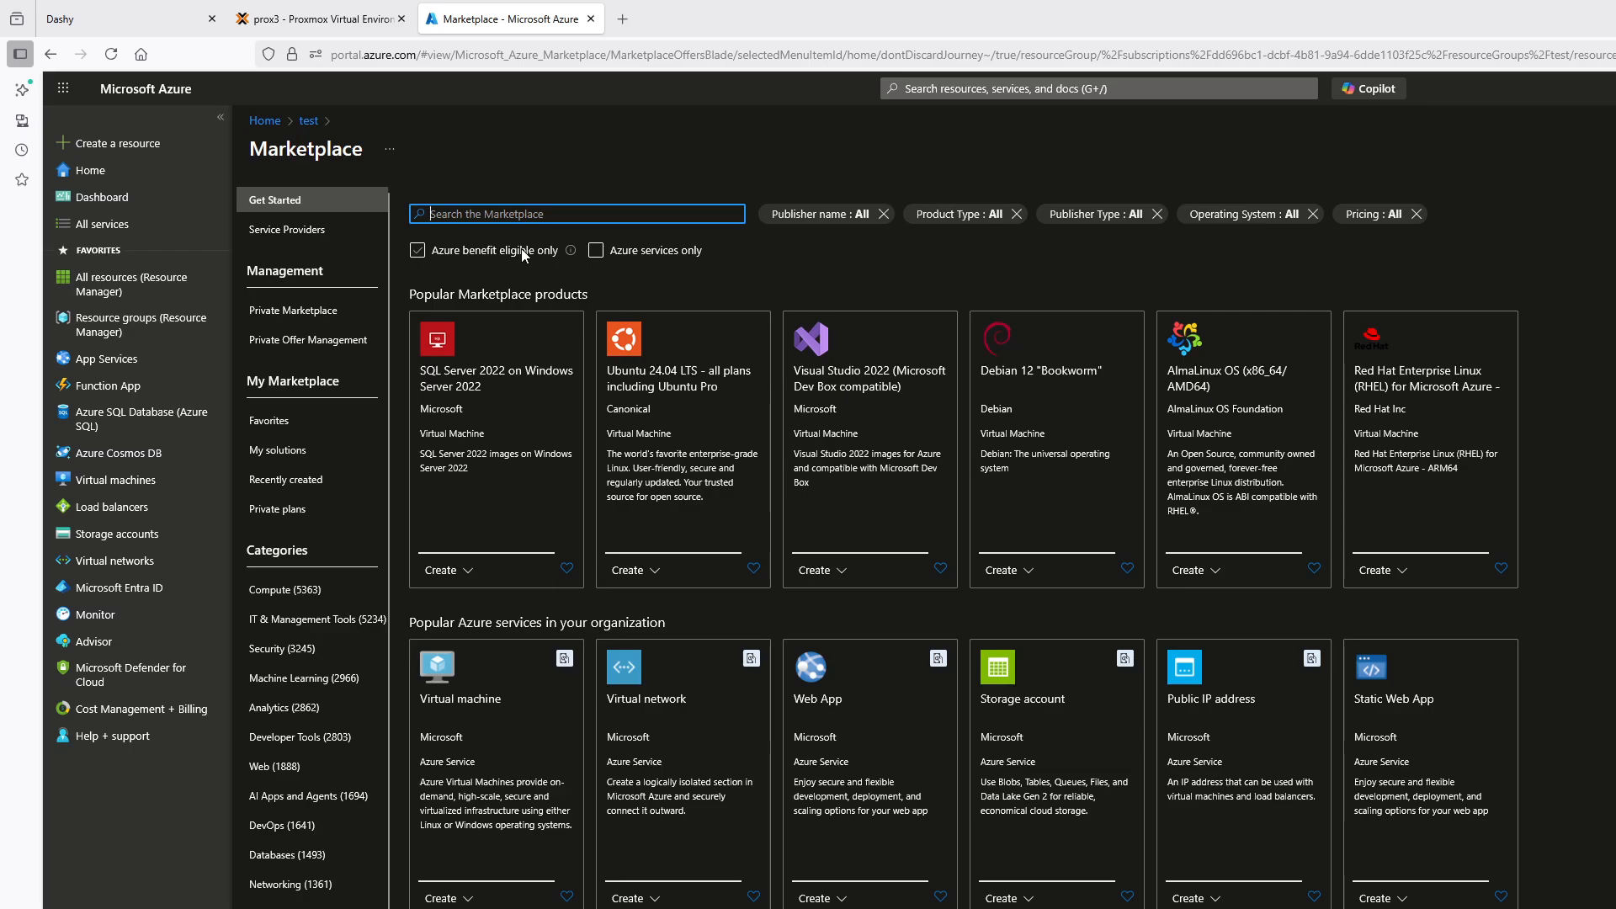
pyautogui.write('blob')
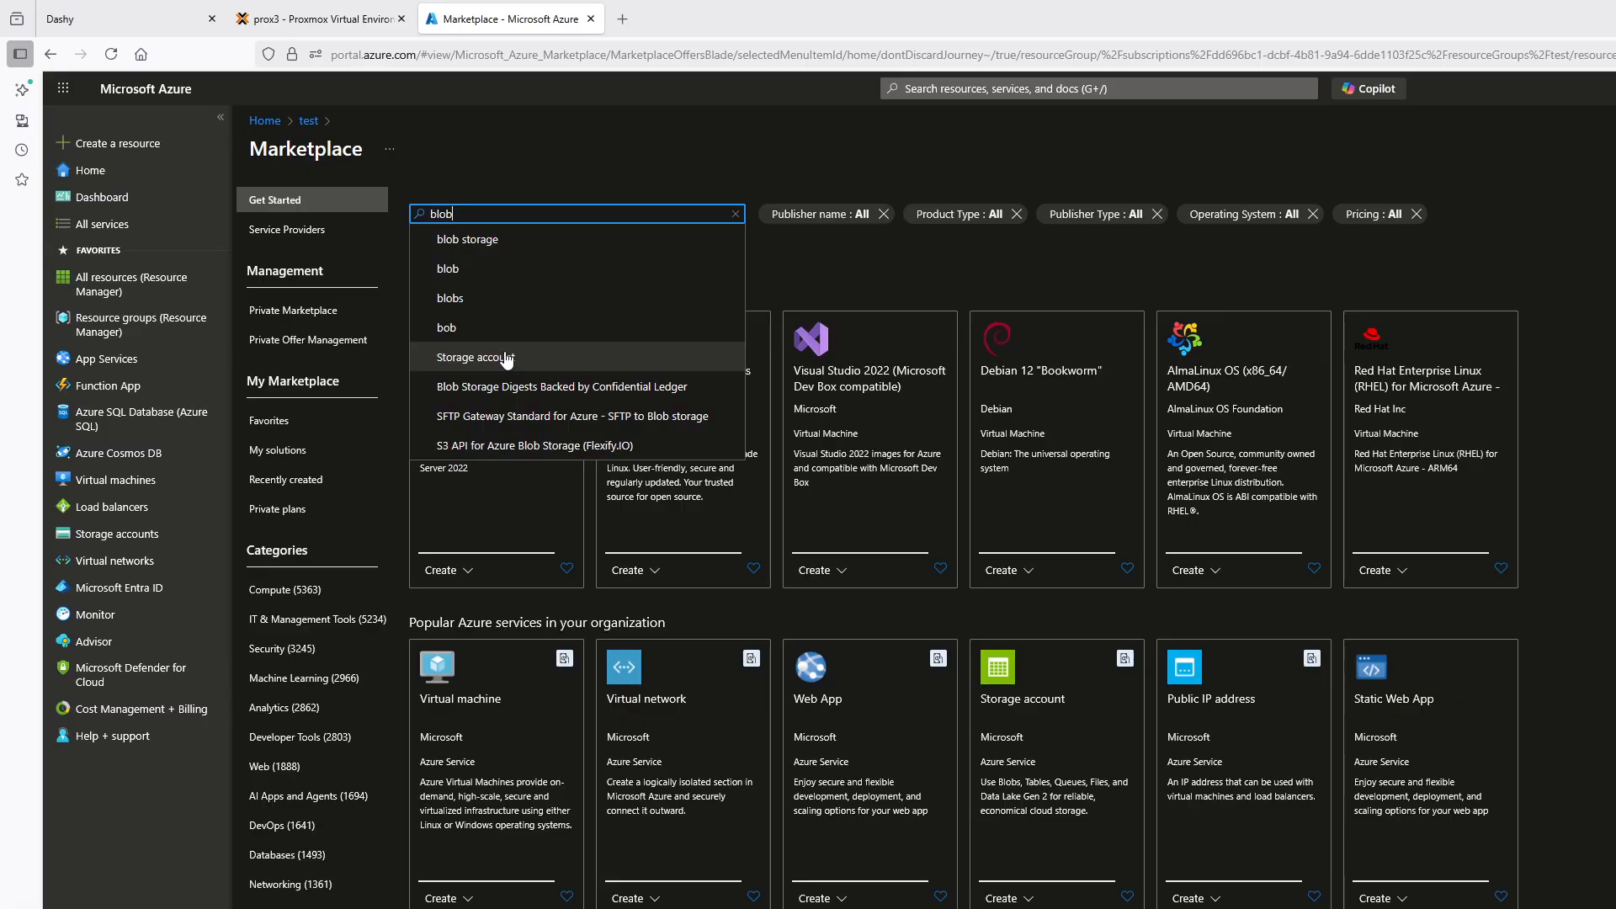
pyautogui.click(475, 357)
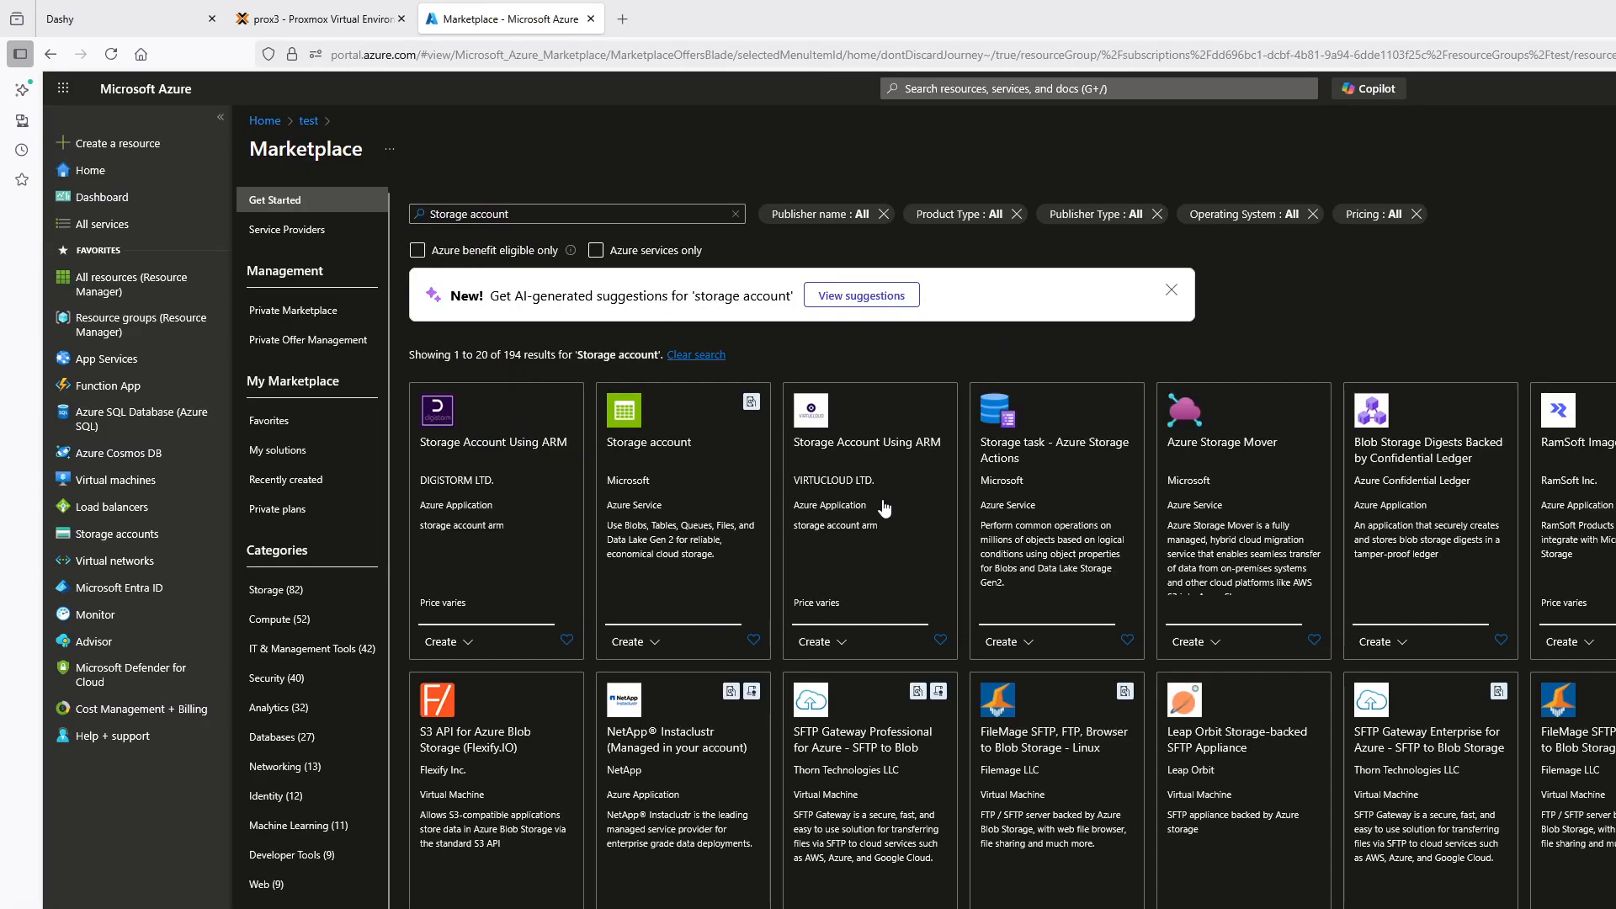
pyautogui.click(690, 468)
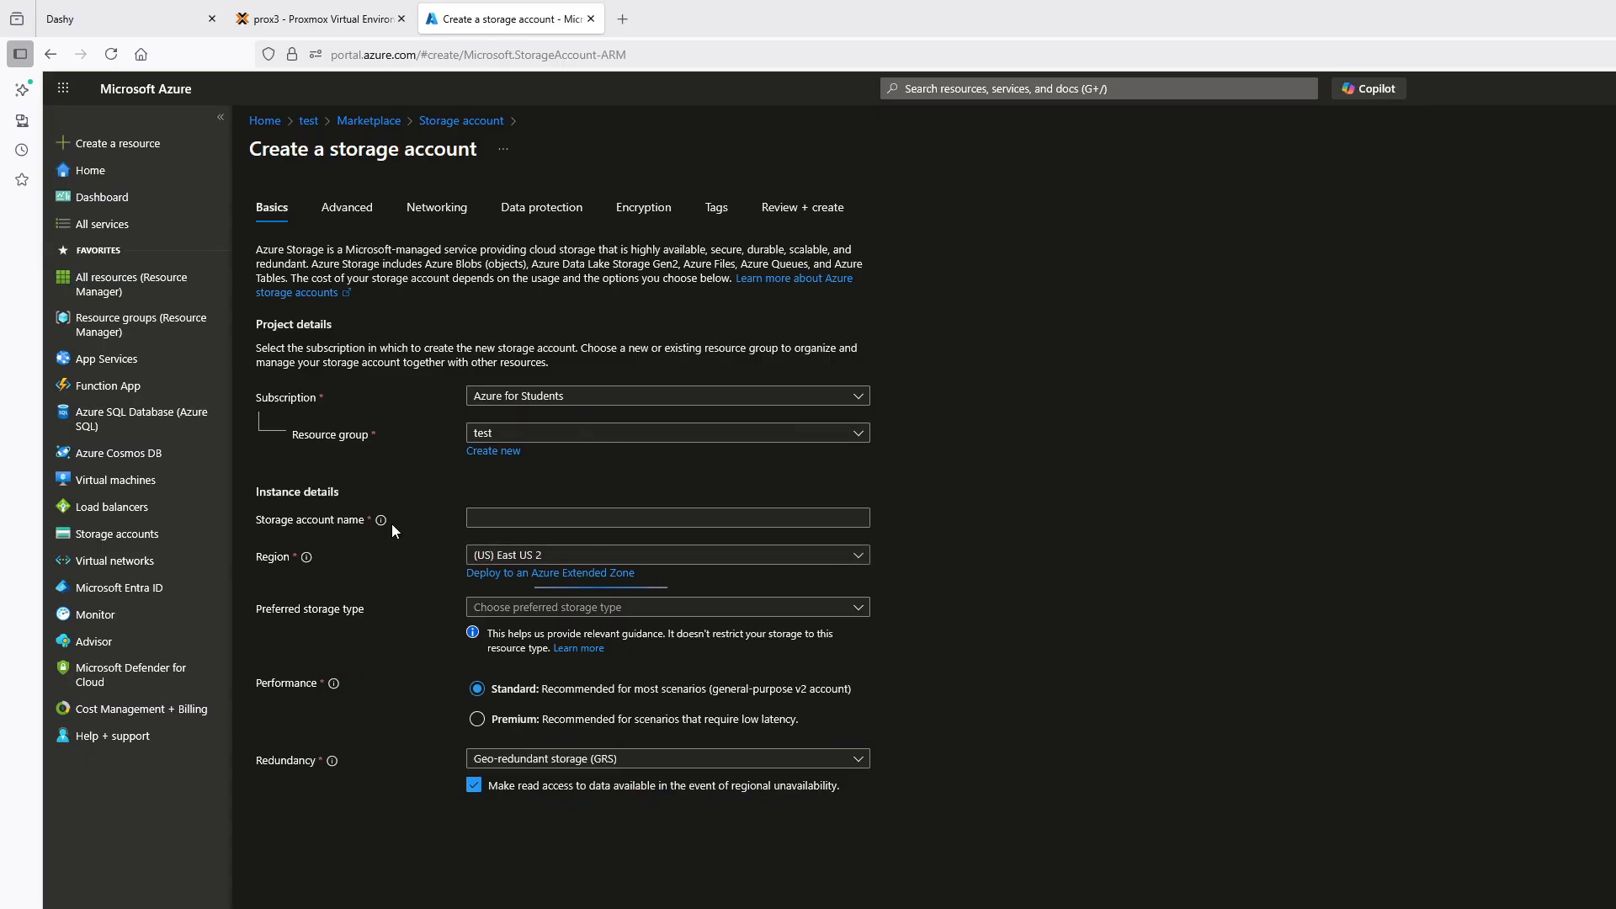
# Name the new storage account test32113
pyautogui.click(529, 520)
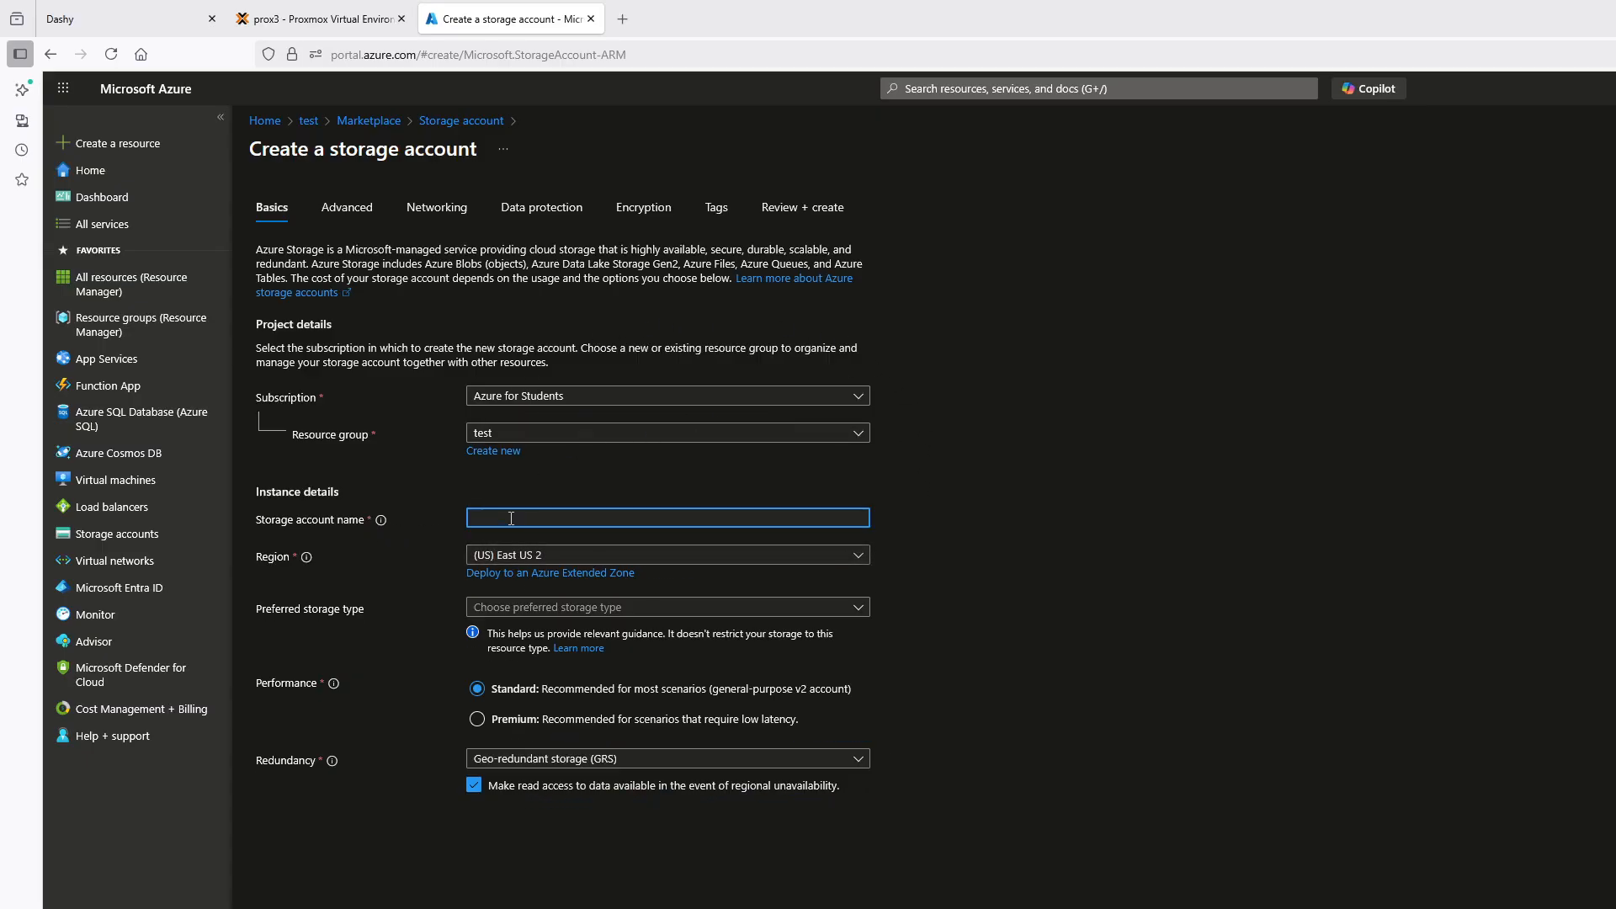
pyautogui.write('test321')
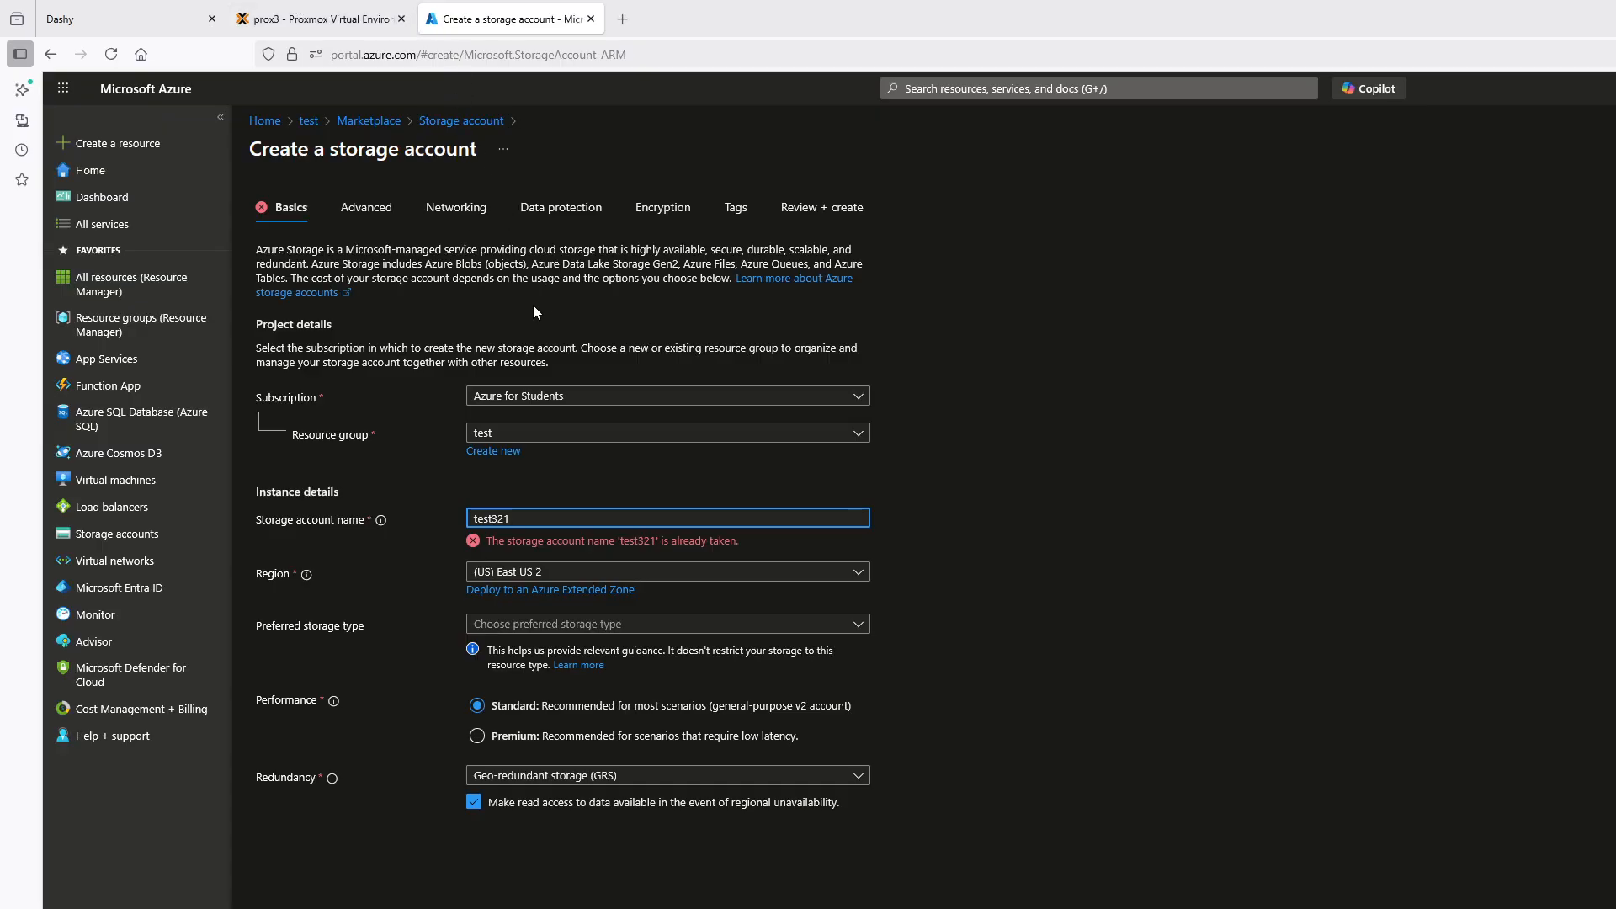
pyautogui.write('13')
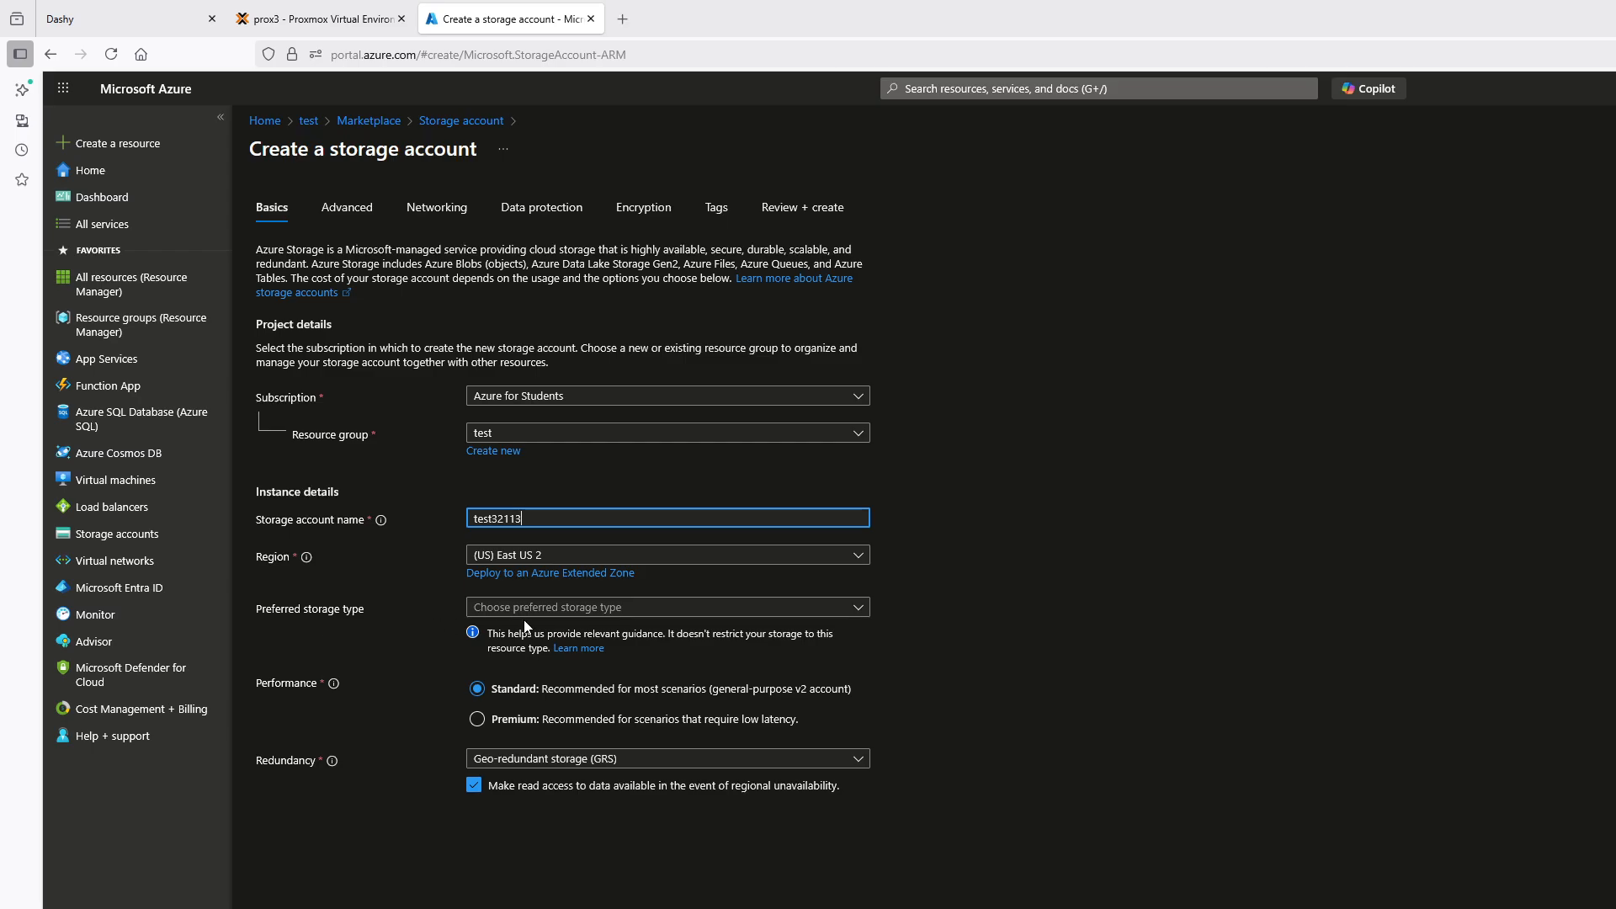
# Set the preferred storage type to Azure Blob Storage or Azure Data Lake Storage Gen 2 and the redundancy to Zone-redundant storage (ZRS)
pyautogui.click(625, 609)
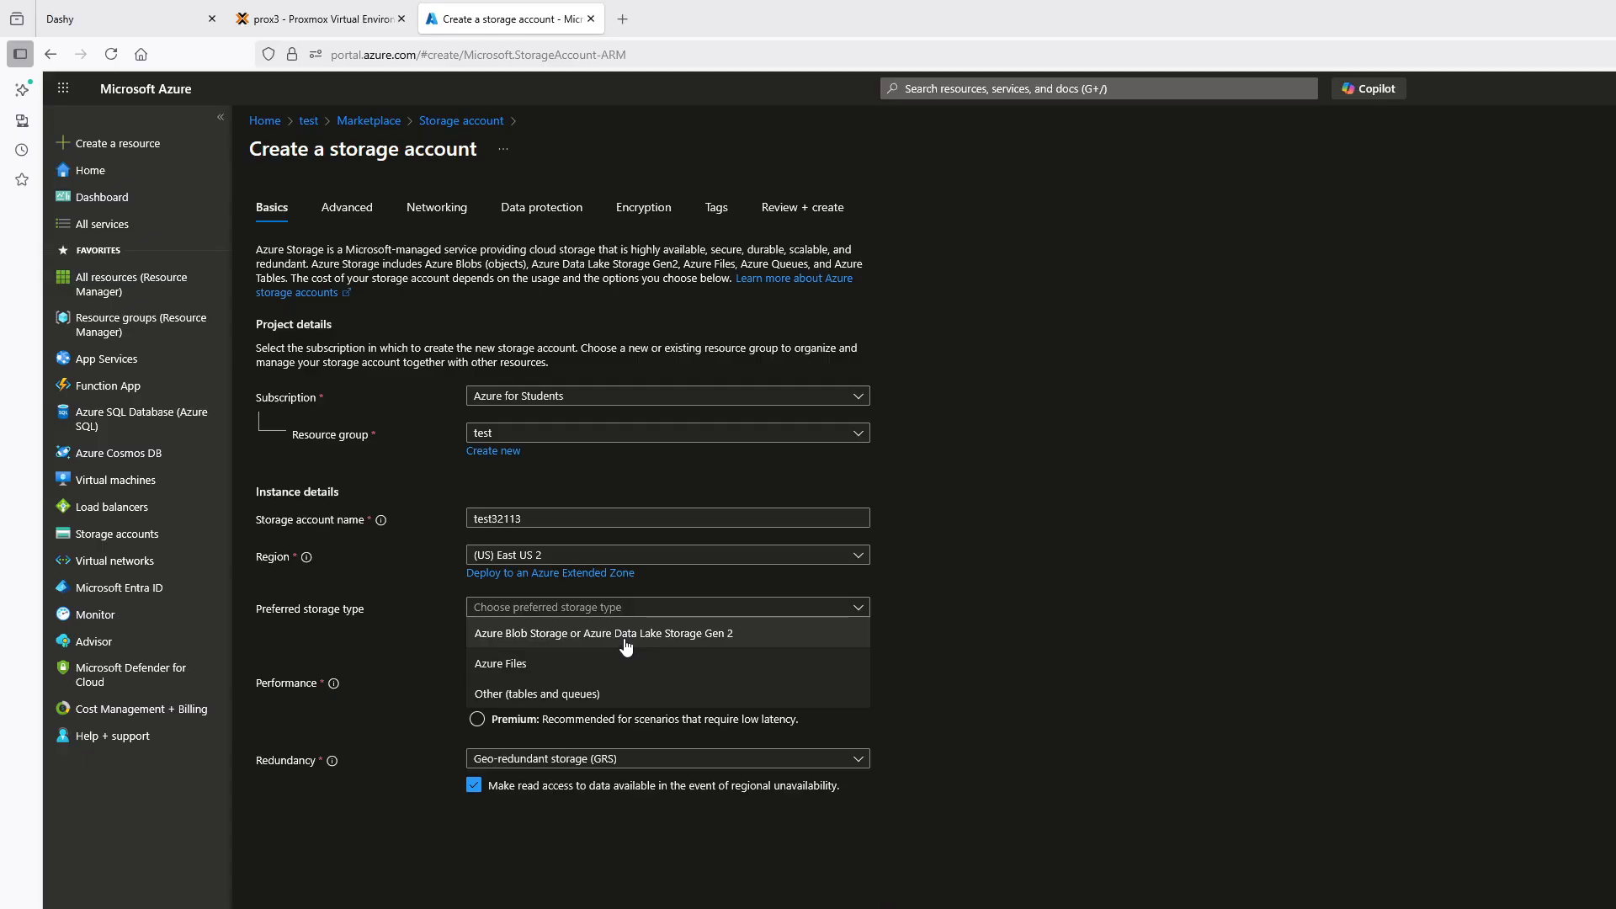
pyautogui.click(626, 649)
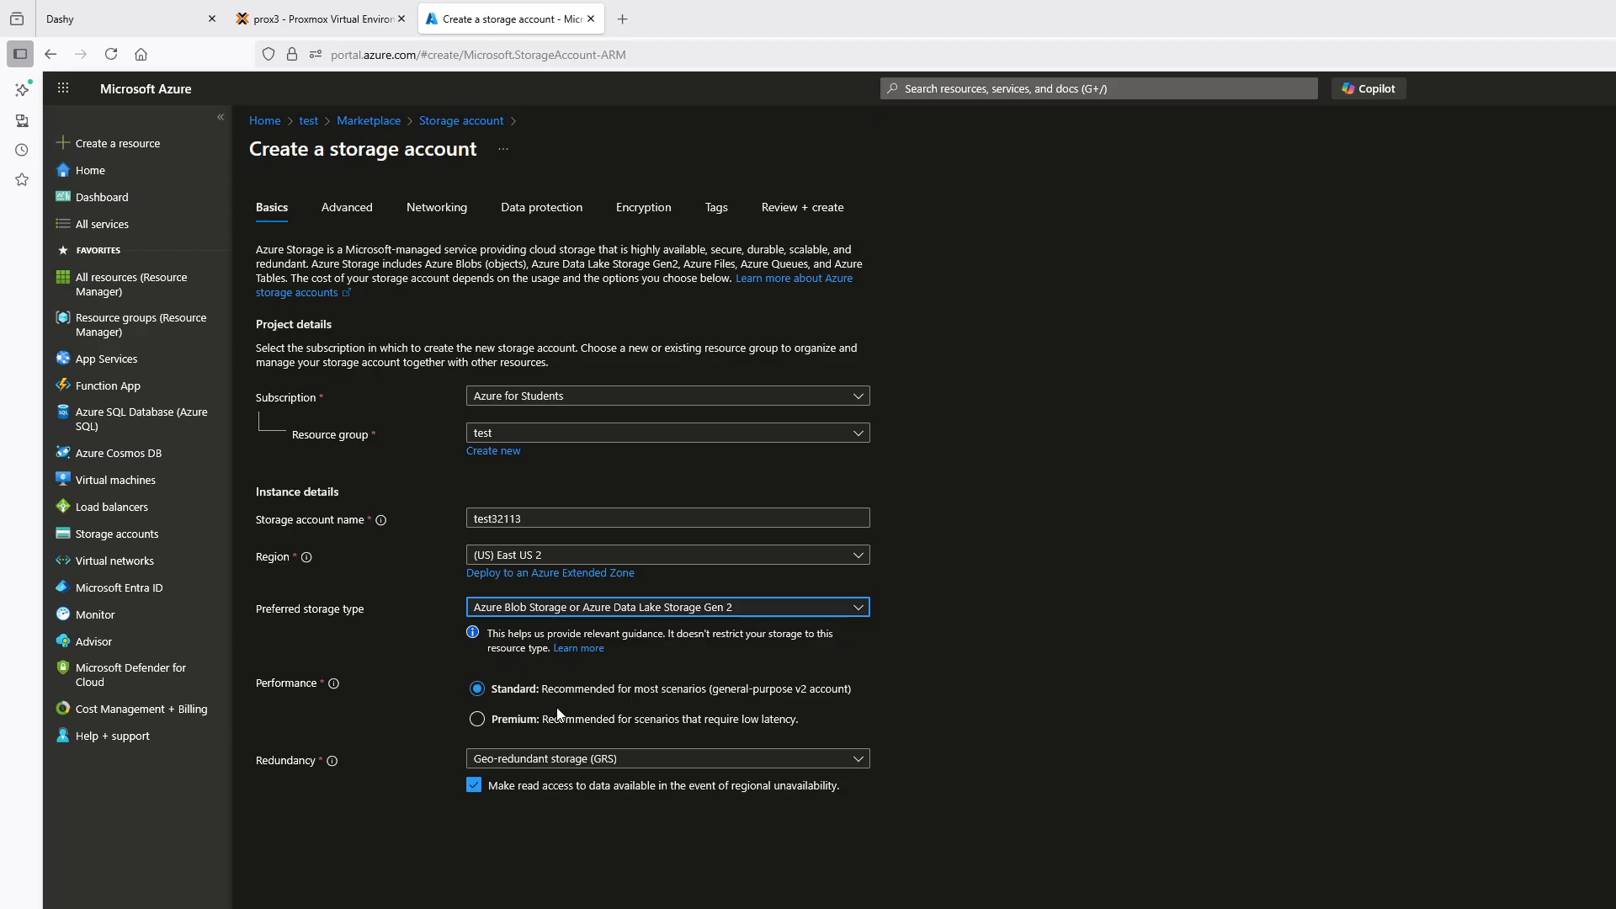
pyautogui.click(631, 760)
pyautogui.click(627, 904)
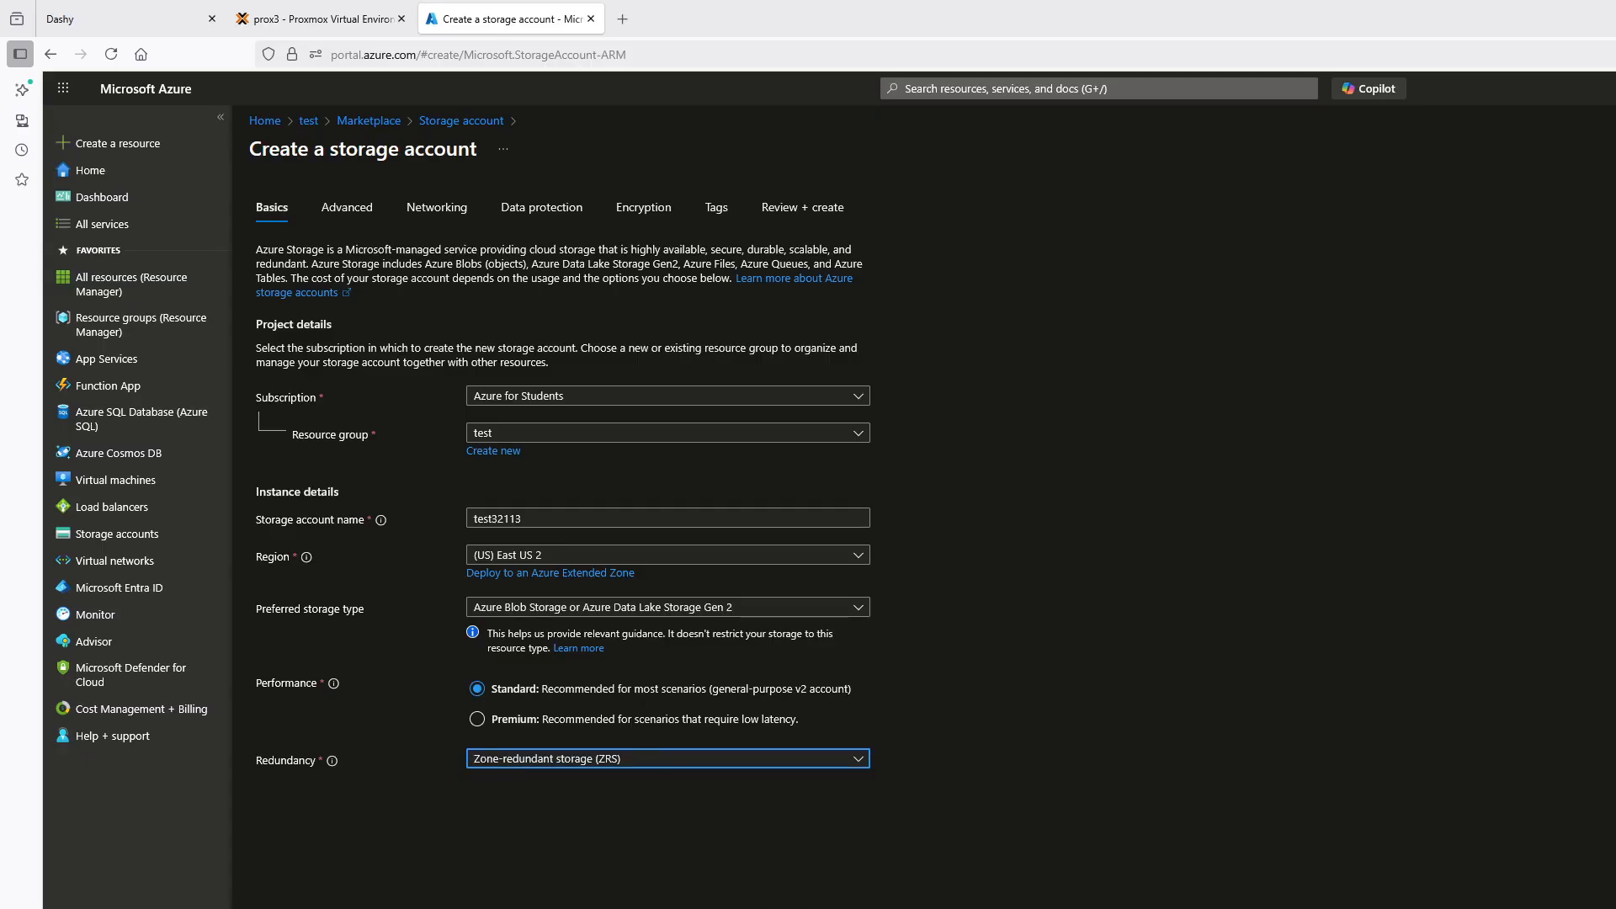
# Check the storage account's Advanced settings against the hierarchical namespace note in Sublime Text, and minimize the note
pyautogui.click(347, 208)
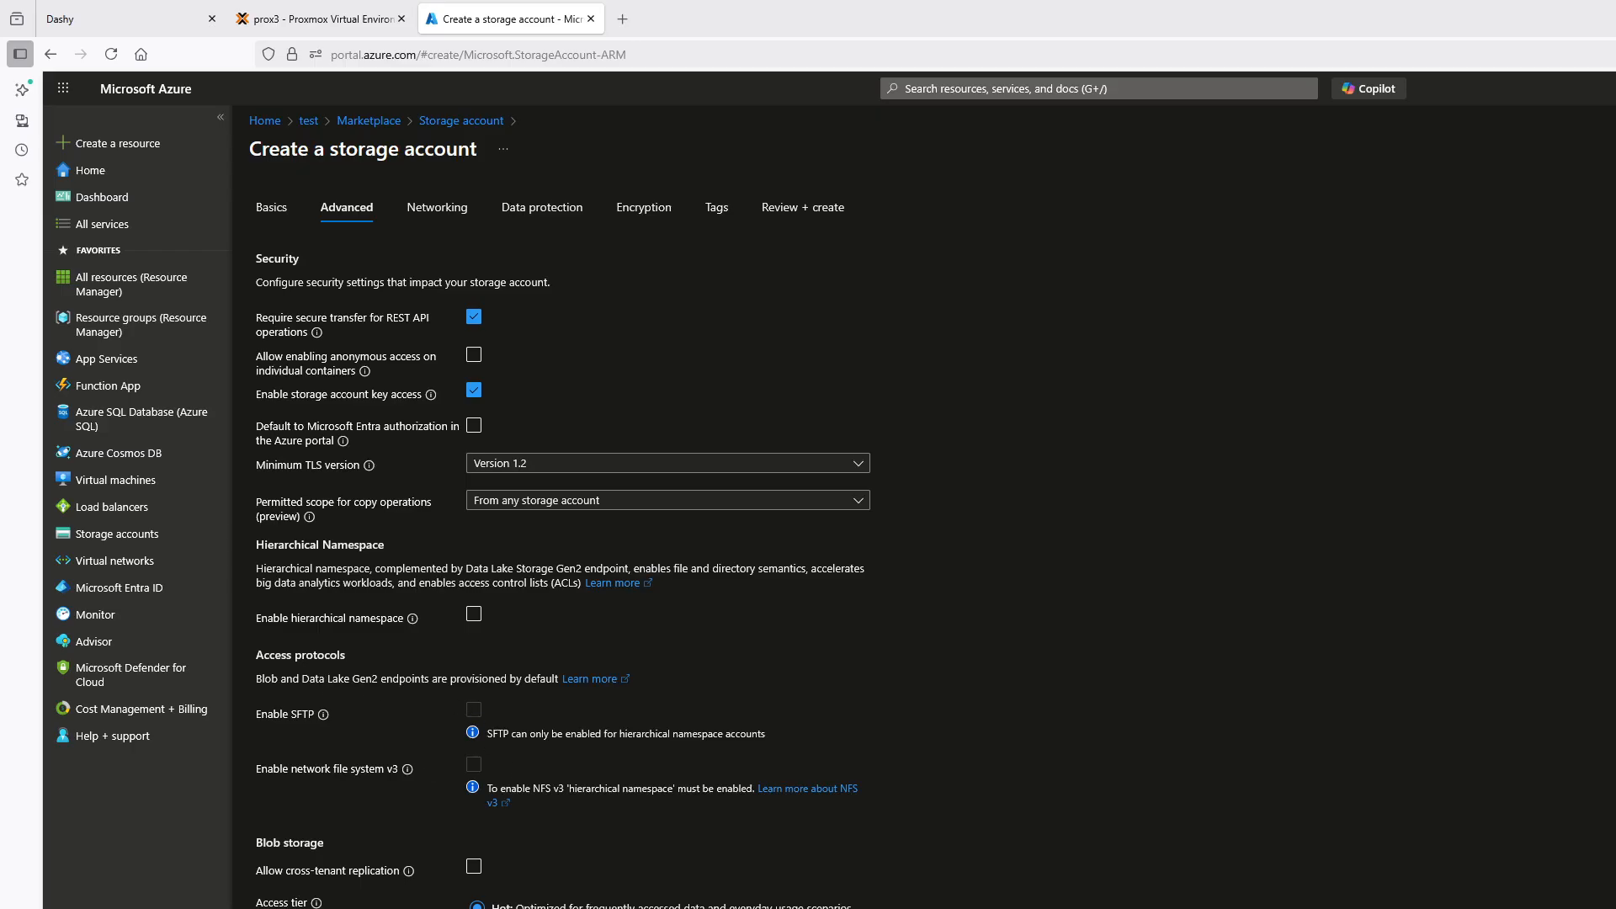
pyautogui.hotkey('alt', 'Tab')
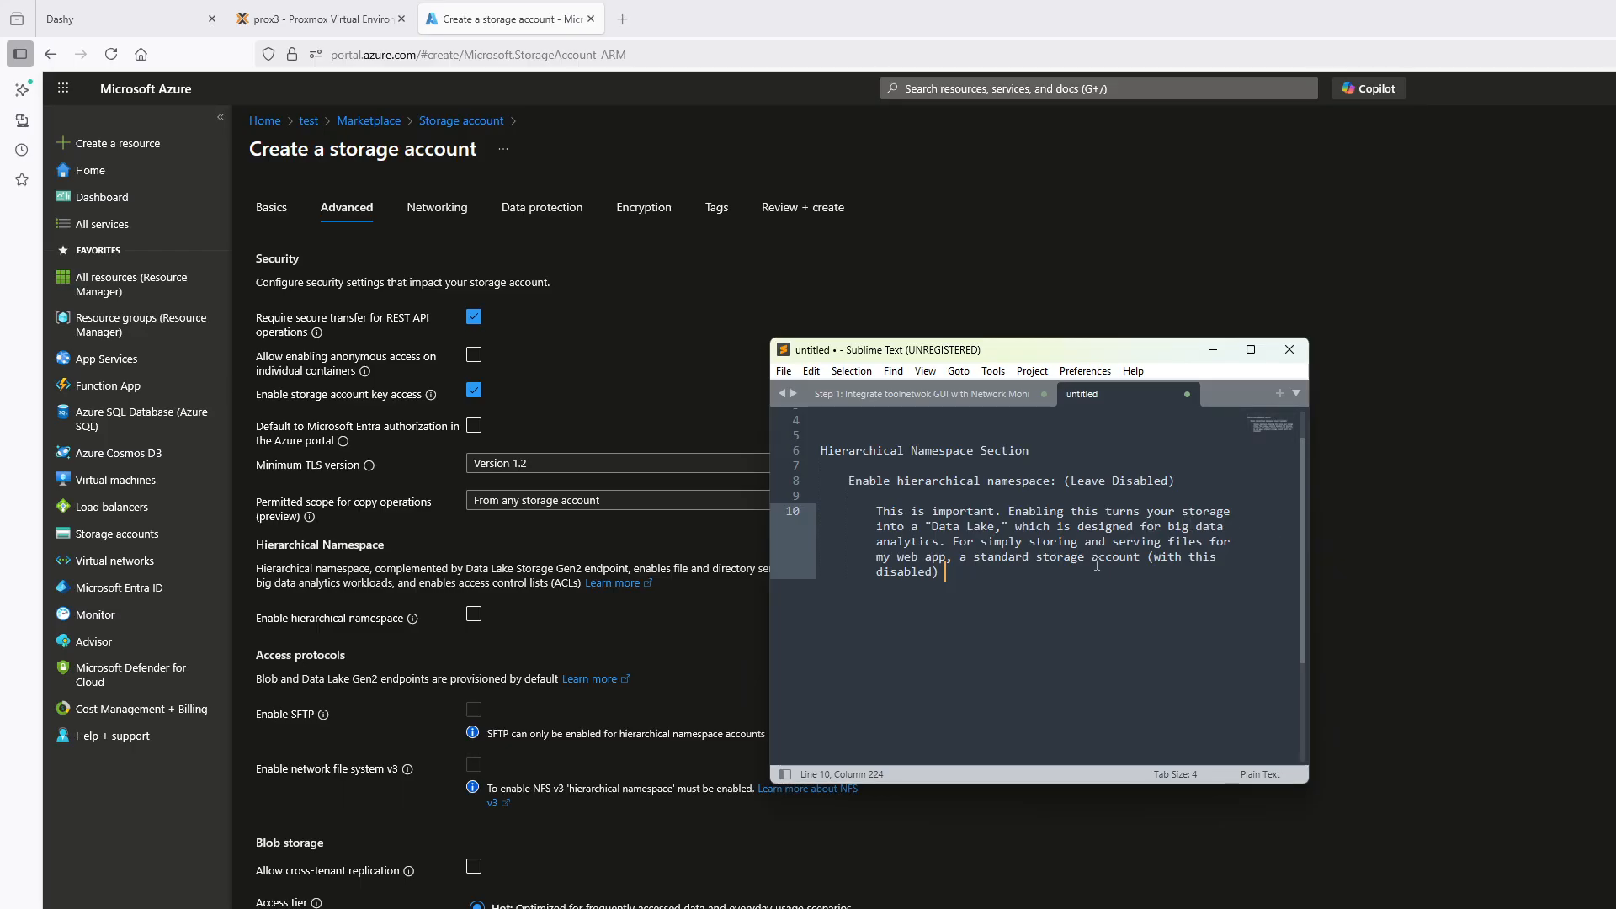
pyautogui.click(1214, 351)
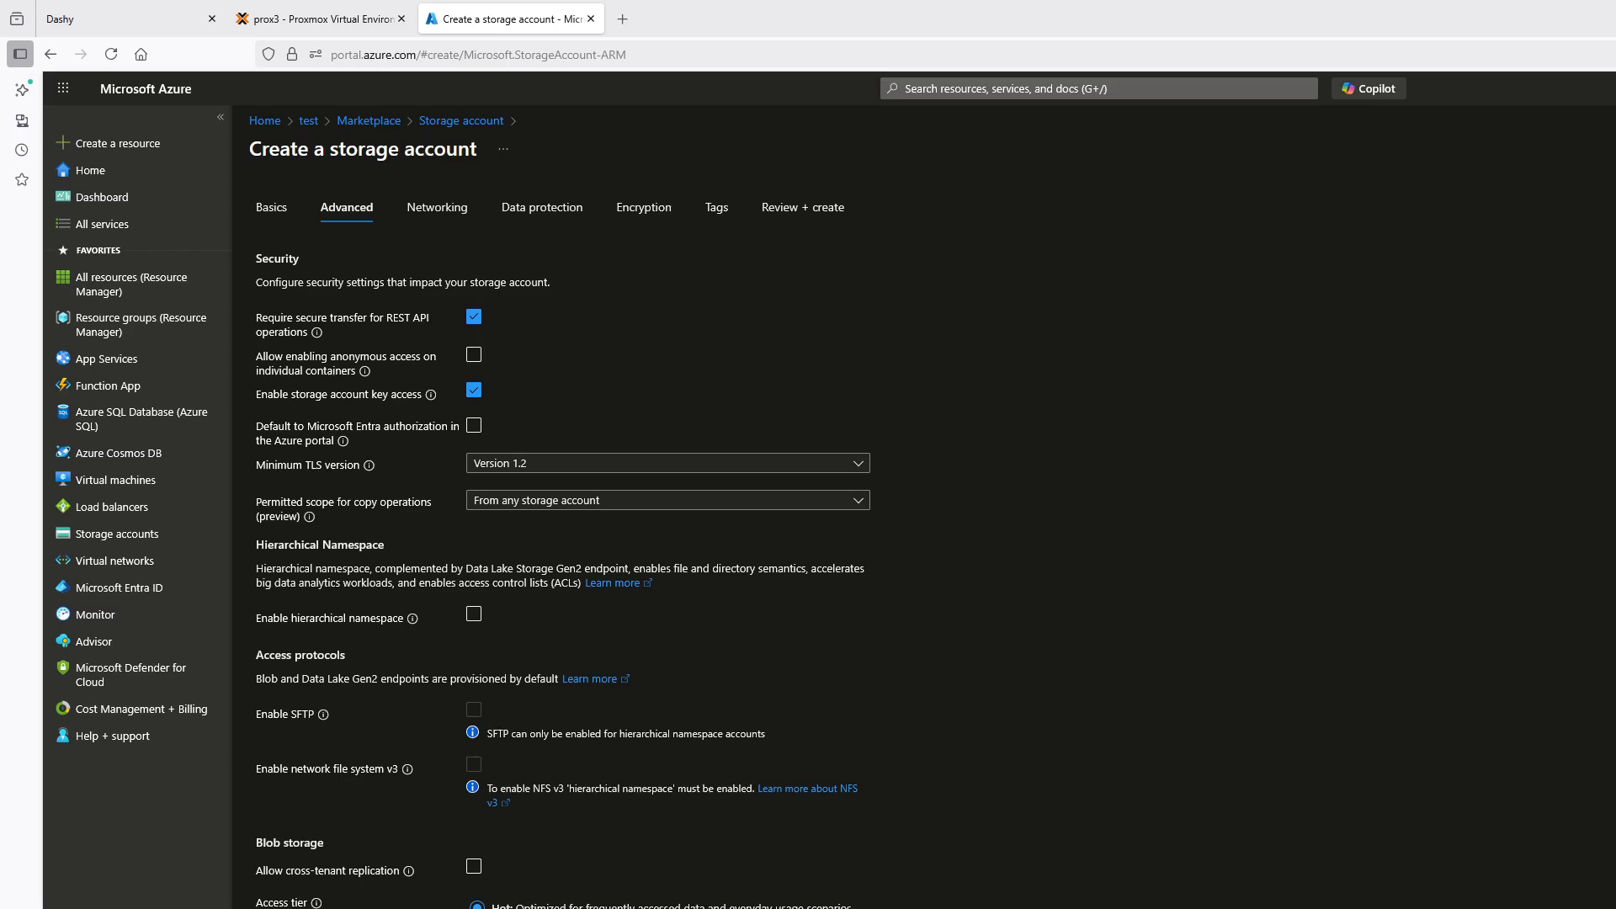
# Check the storage account's data protection, encryption and configuration summary, and return to the portal home without creating it
pyautogui.click(437, 207)
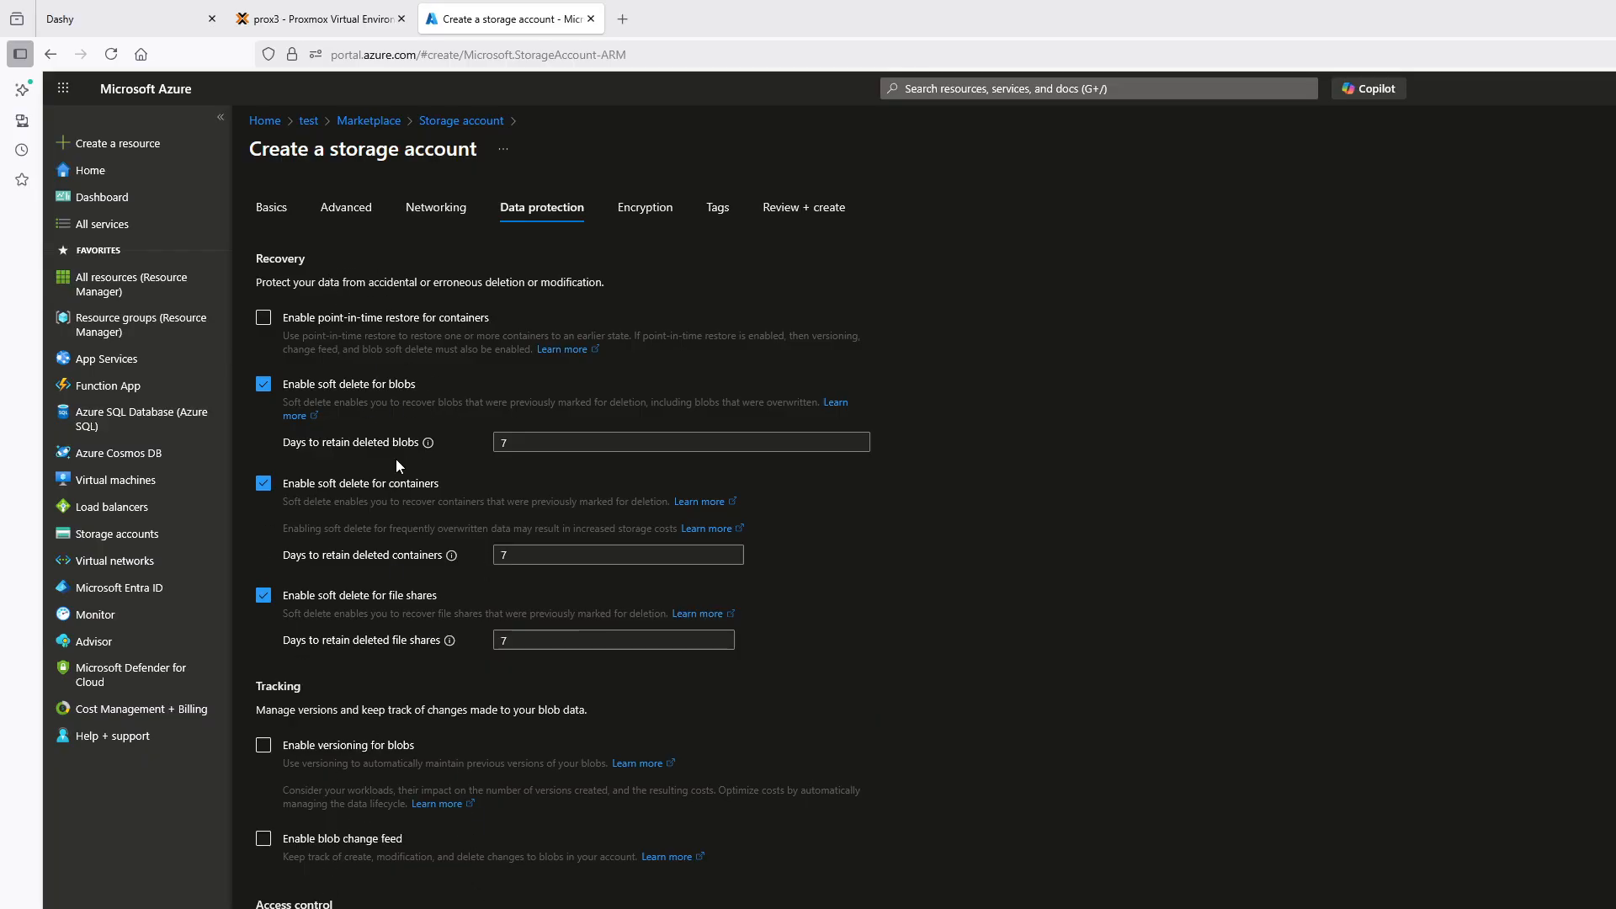
pyautogui.click(362, 908)
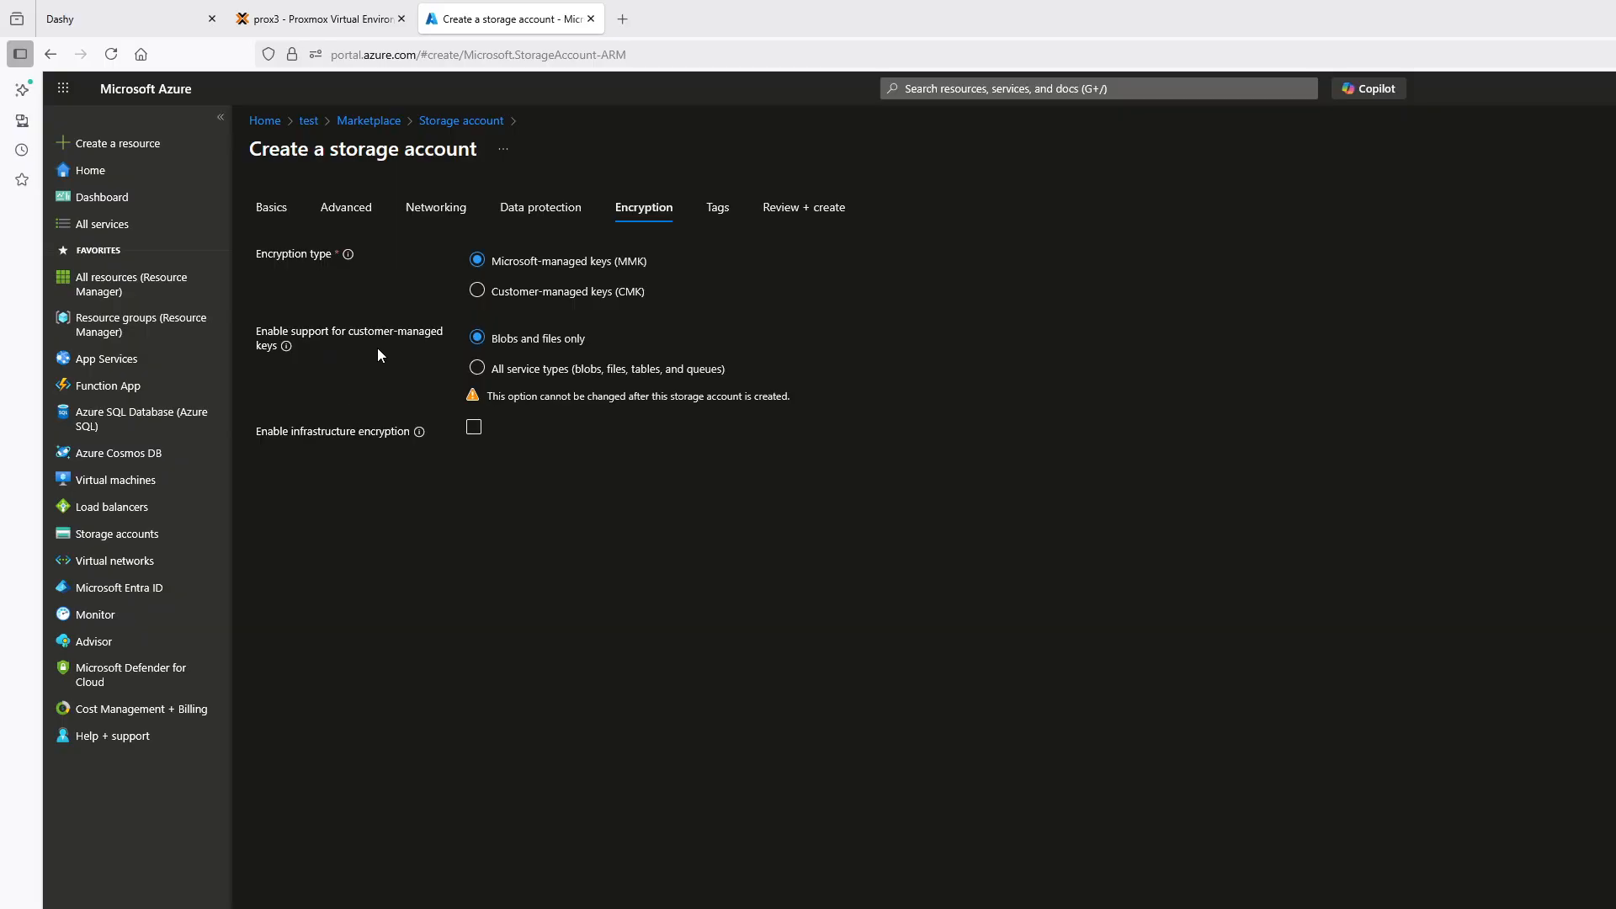
pyautogui.click(474, 426)
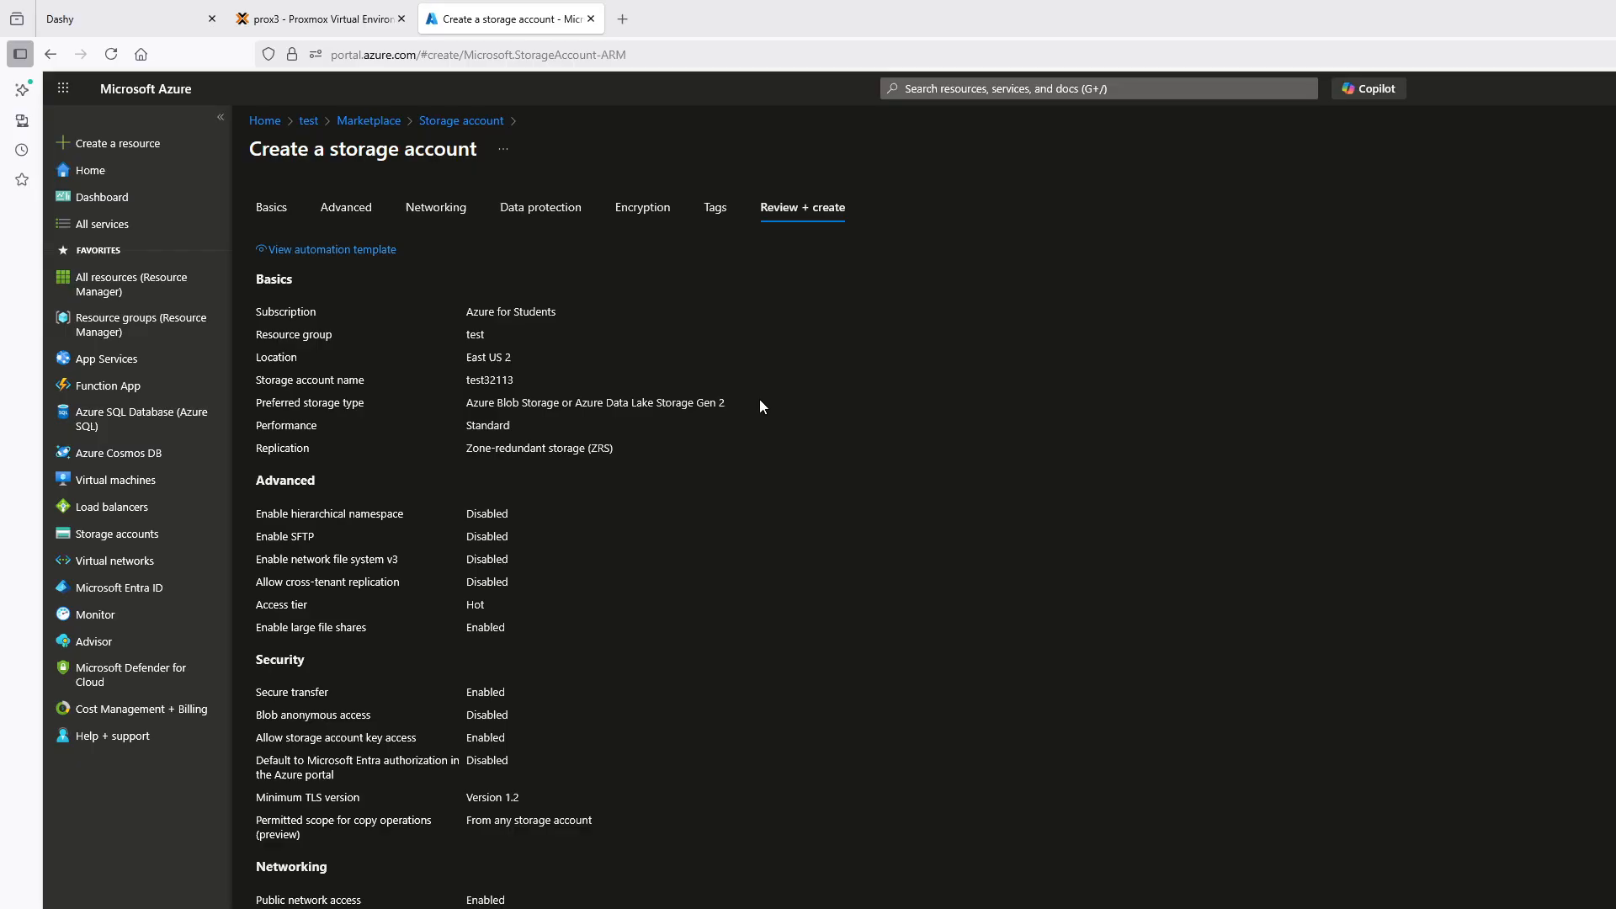
pyautogui.click(96, 170)
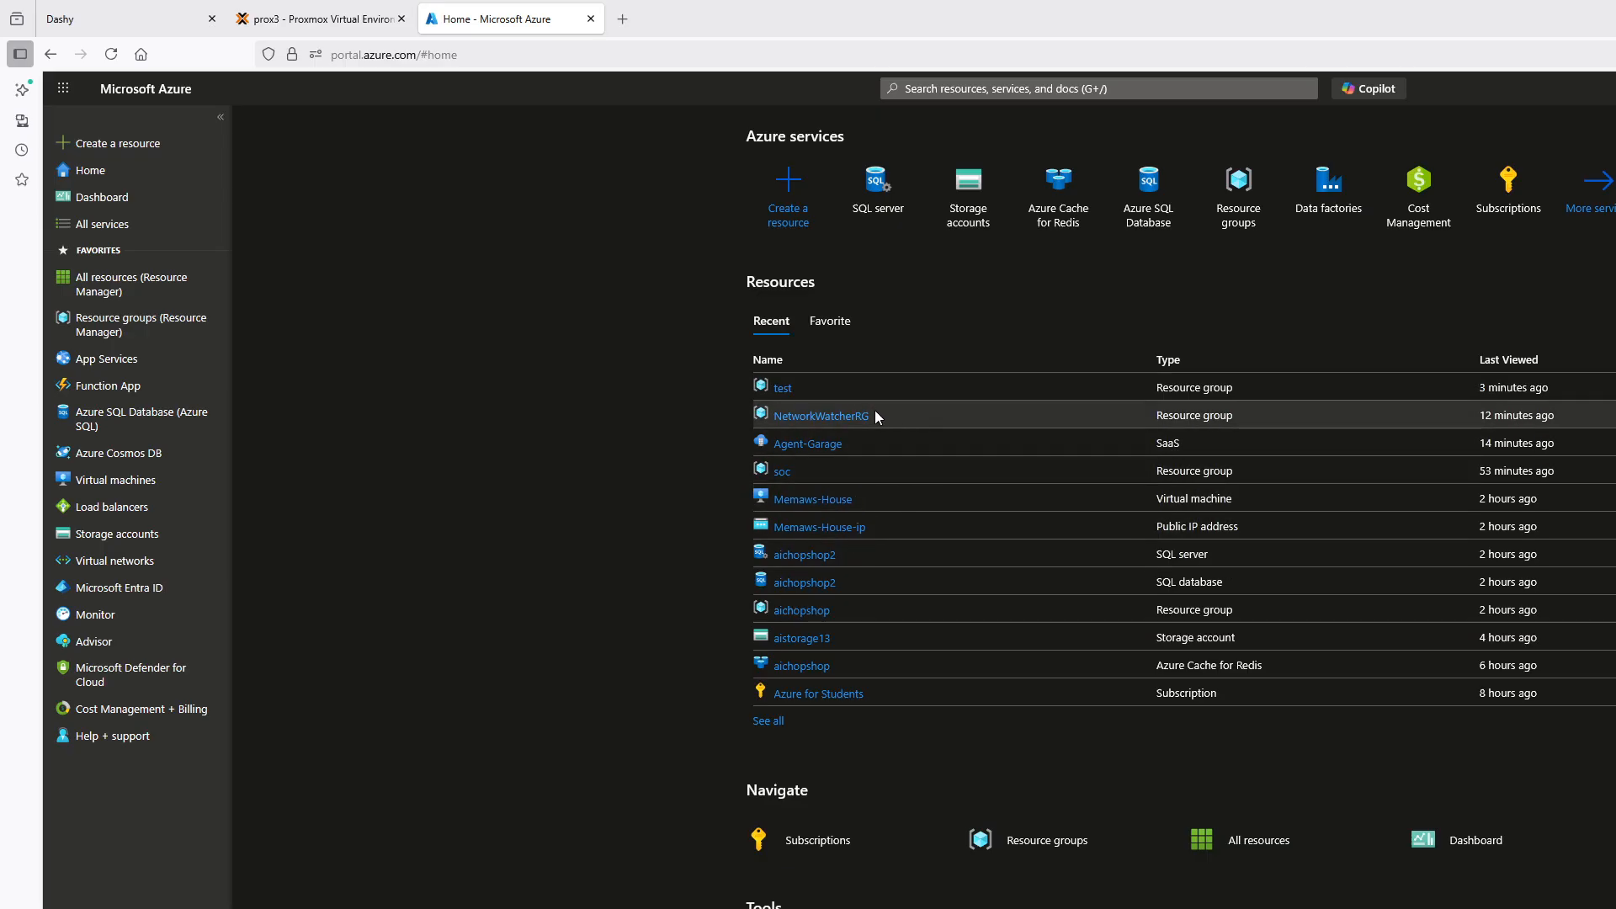
# Look through the resources in the soc and aichopshop resource groups, and return to the portal home
pyautogui.click(778, 471)
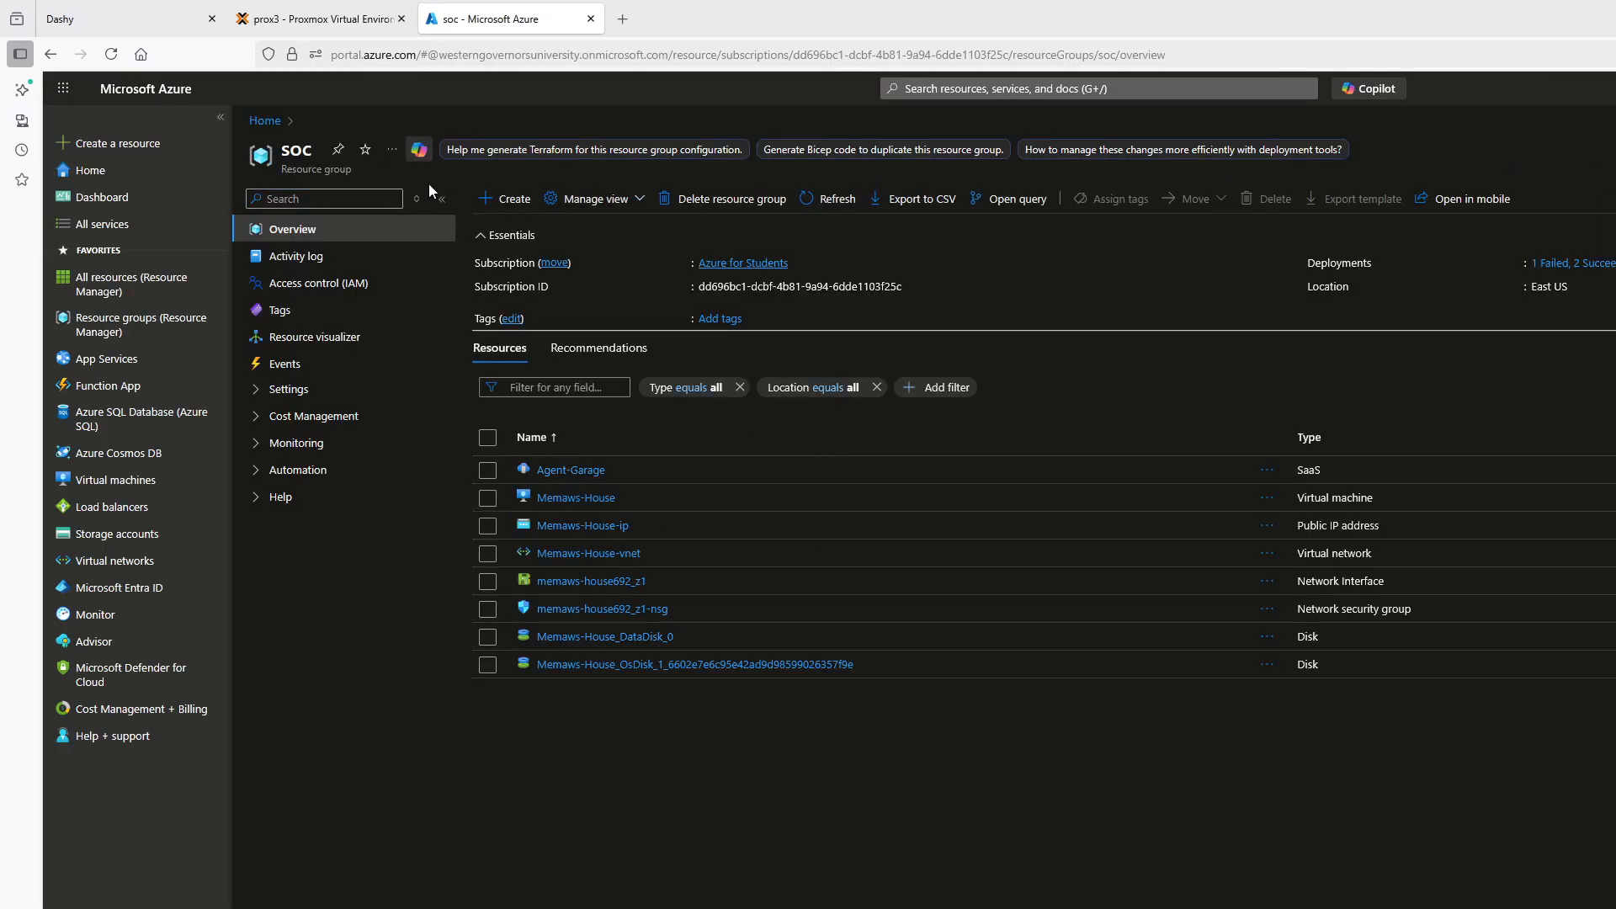
pyautogui.click(123, 180)
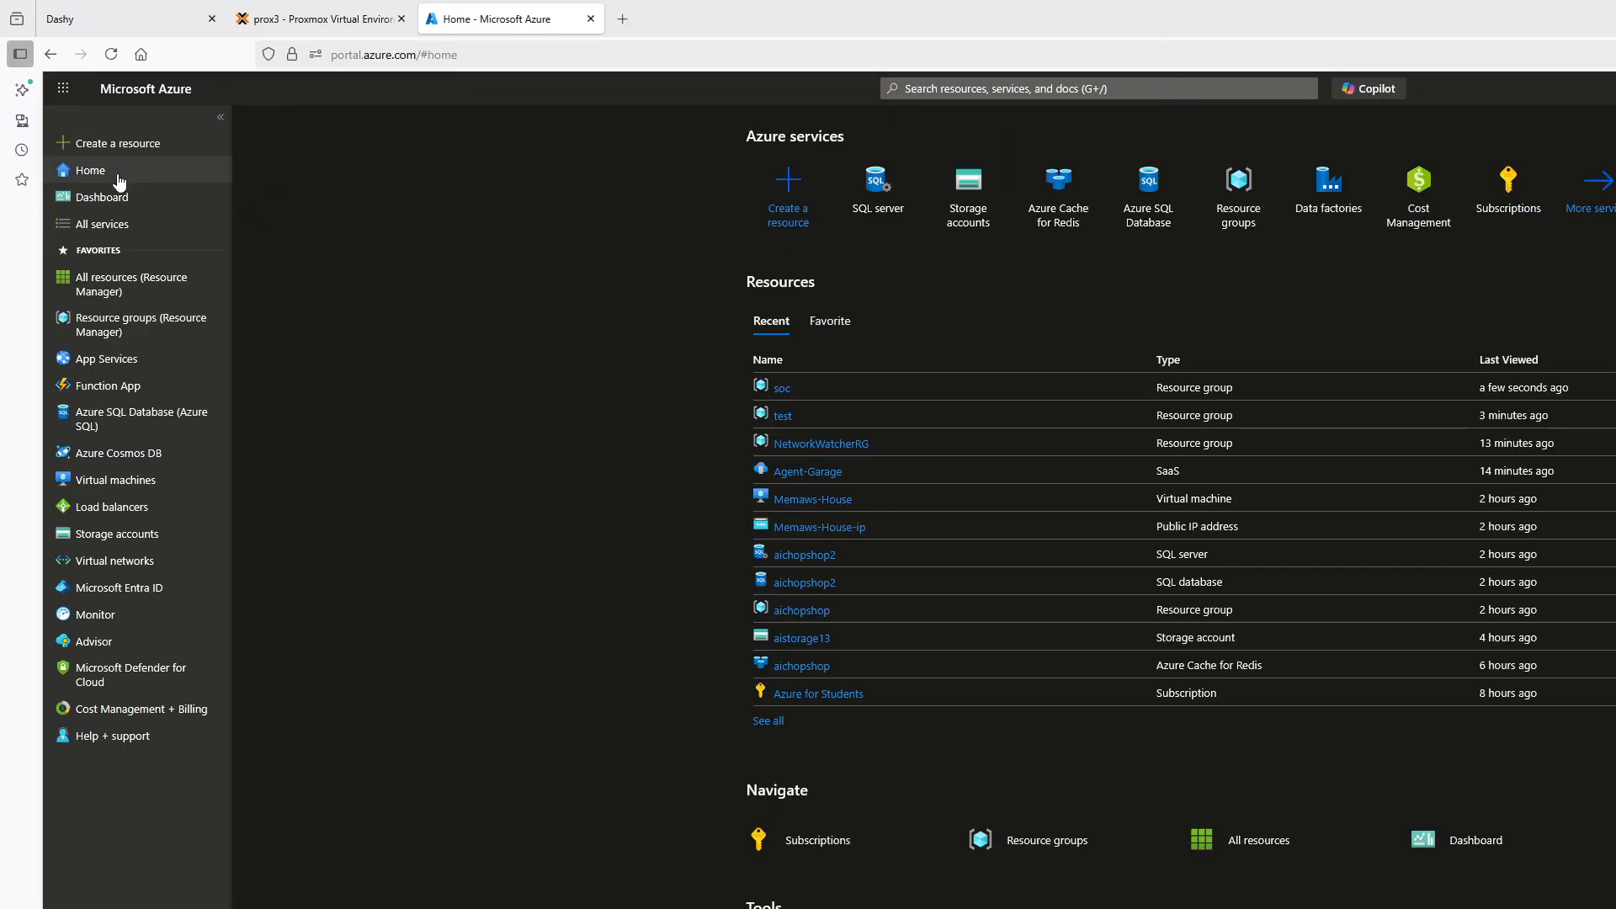
pyautogui.click(802, 612)
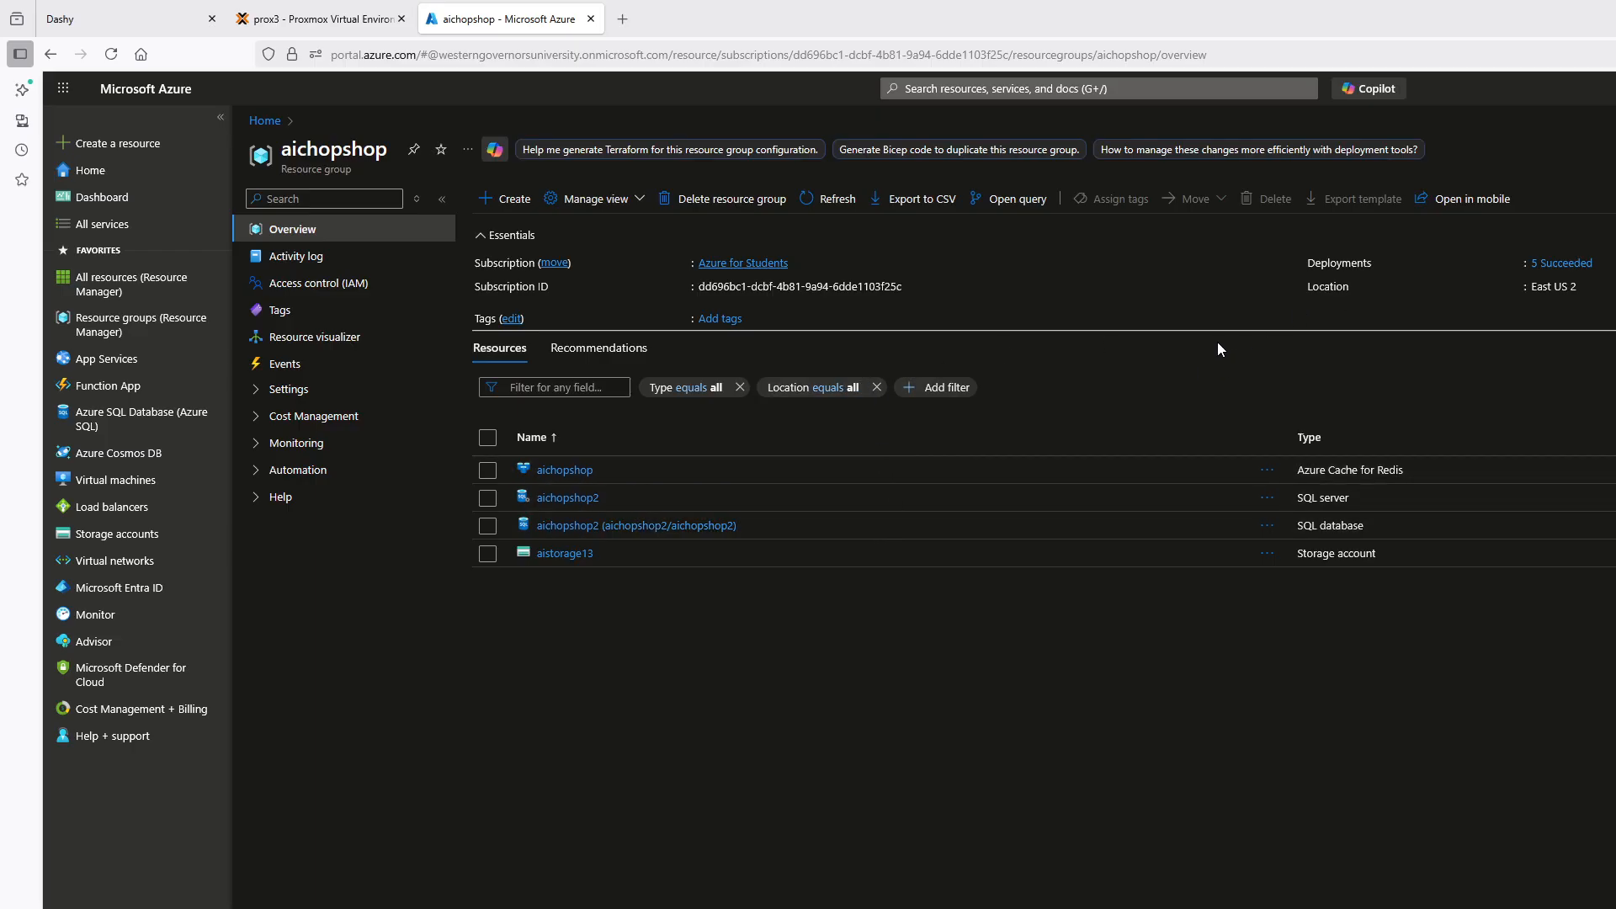
pyautogui.click(90, 170)
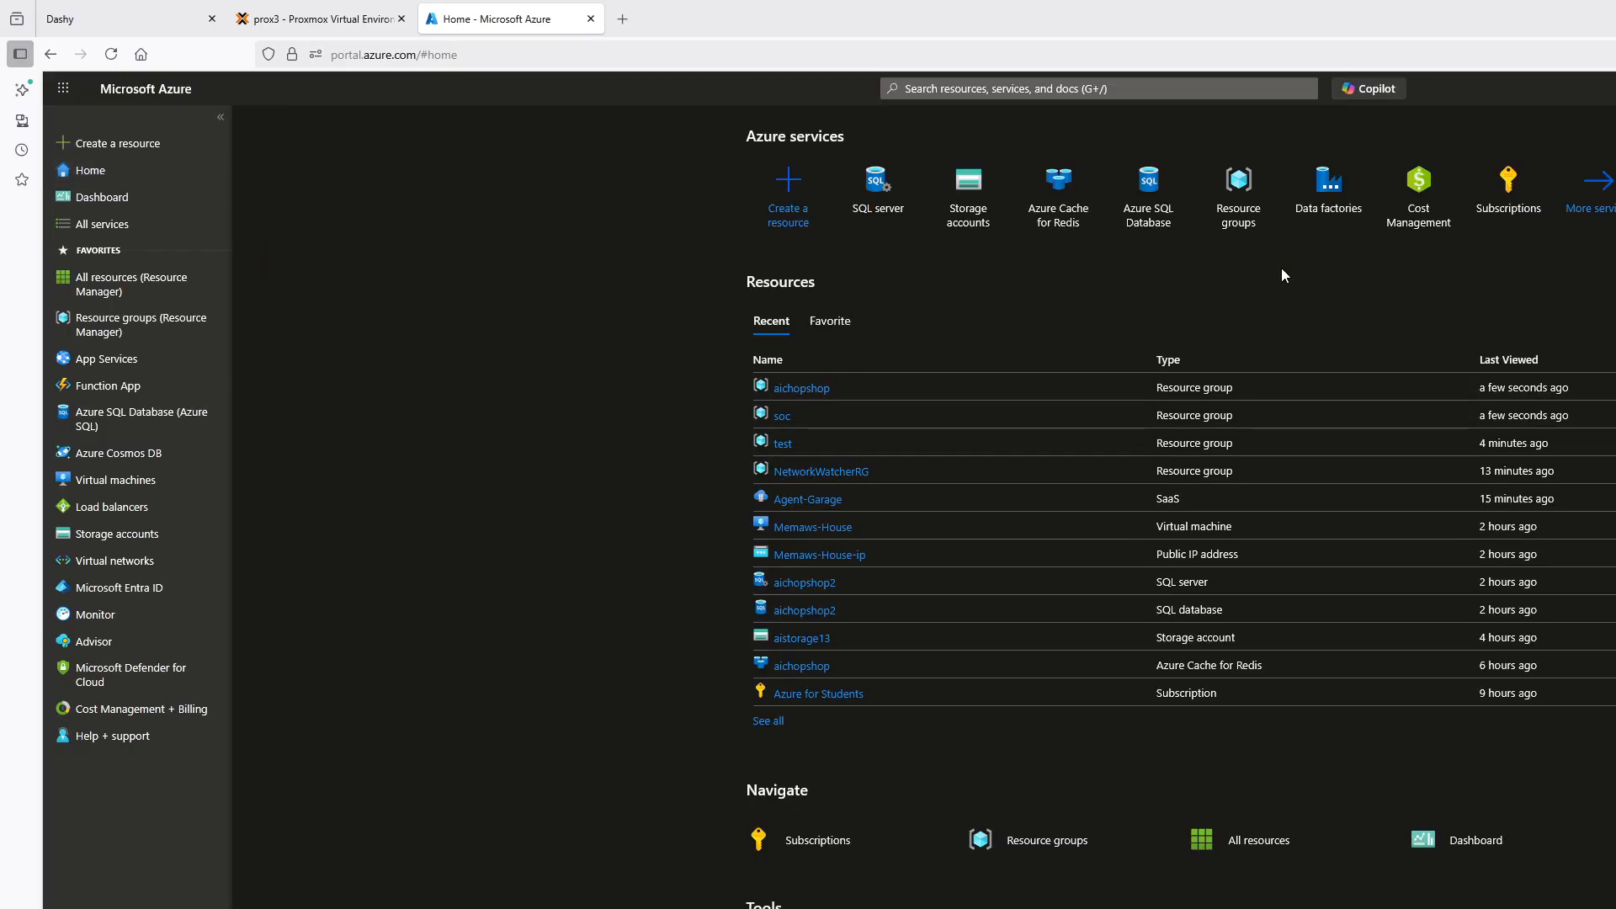
# Start creating a new resource and search the services and Marketplace for "vm"
pyautogui.click(791, 200)
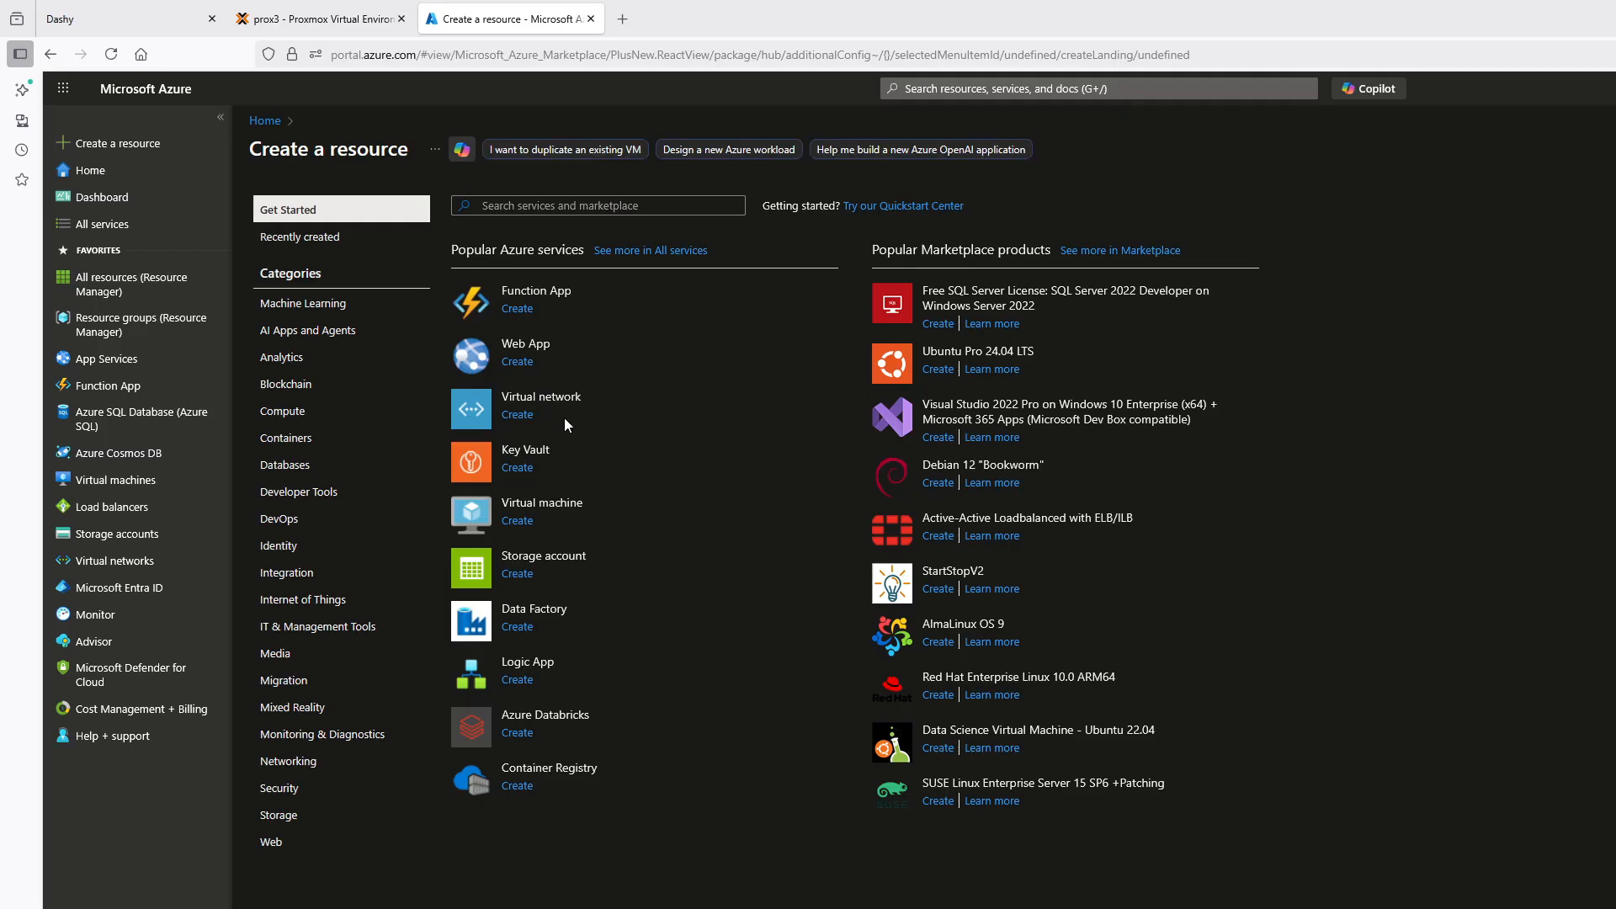
pyautogui.click(567, 210)
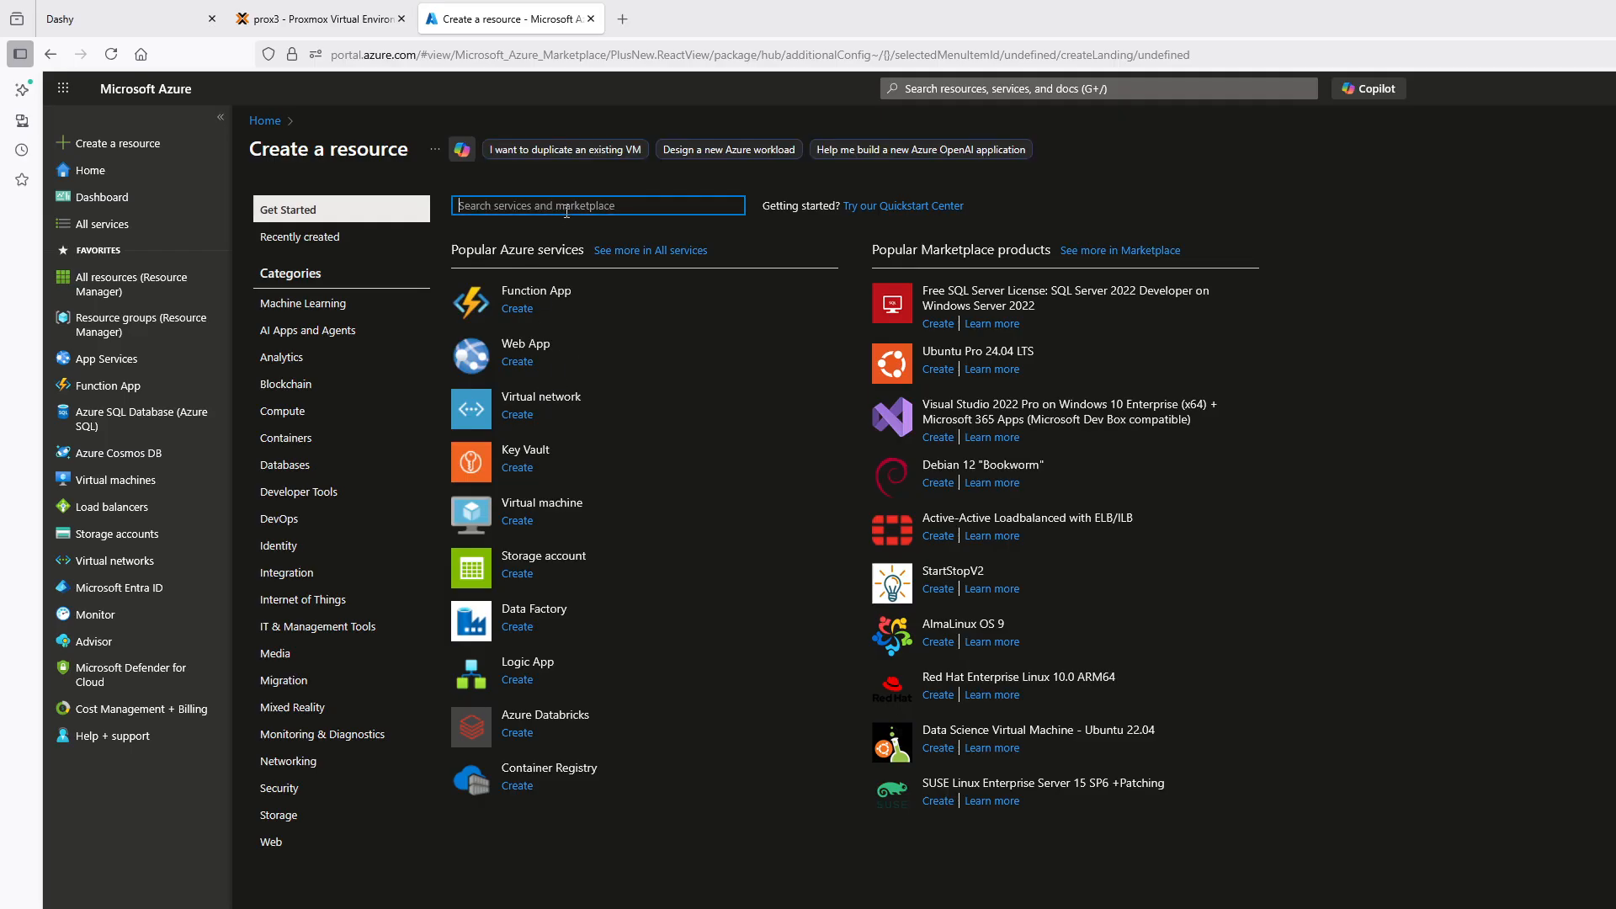
pyautogui.write('vm')
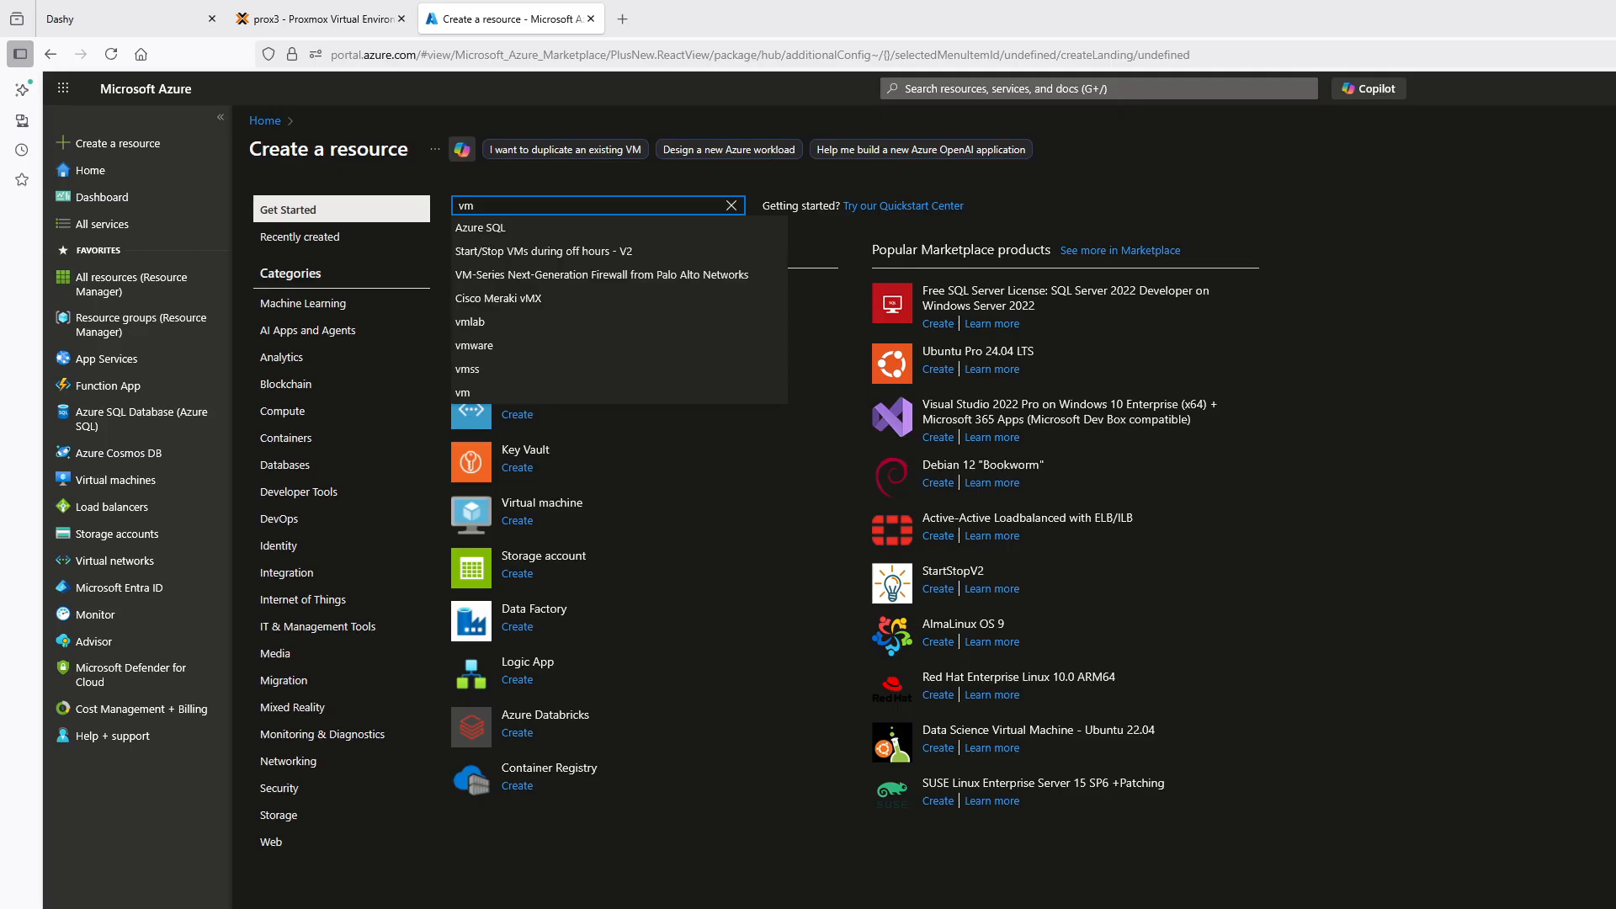
pyautogui.press('Return')
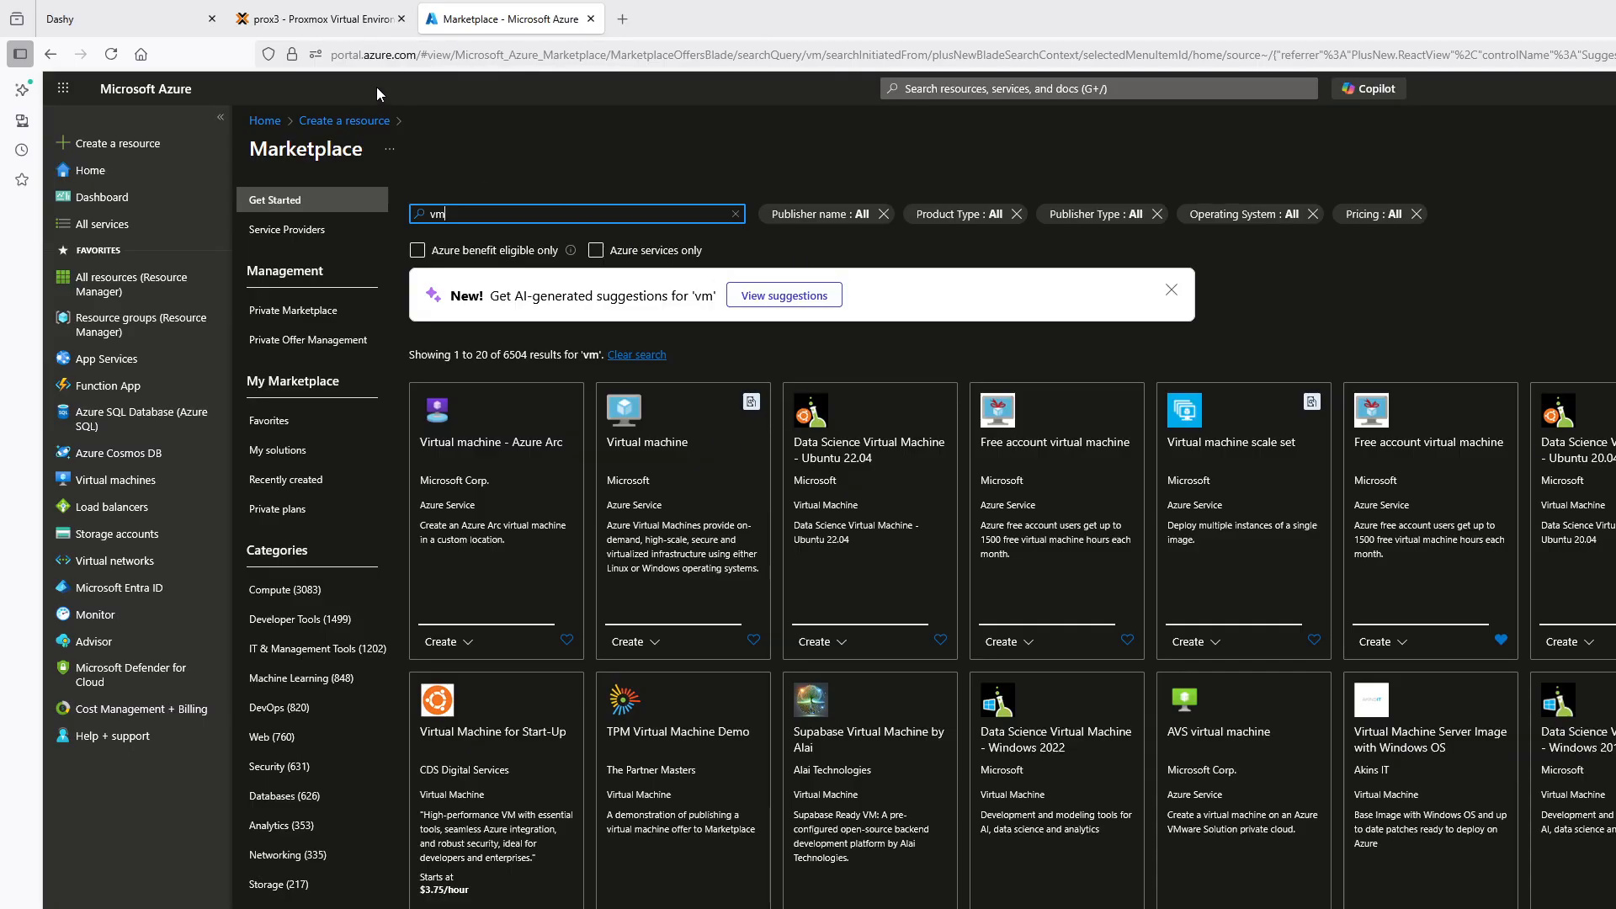
# Switch to Proxmox, show the console of virtual machine 101 (kalipurp) and unlock its session with the account password
pyautogui.click(303, 22)
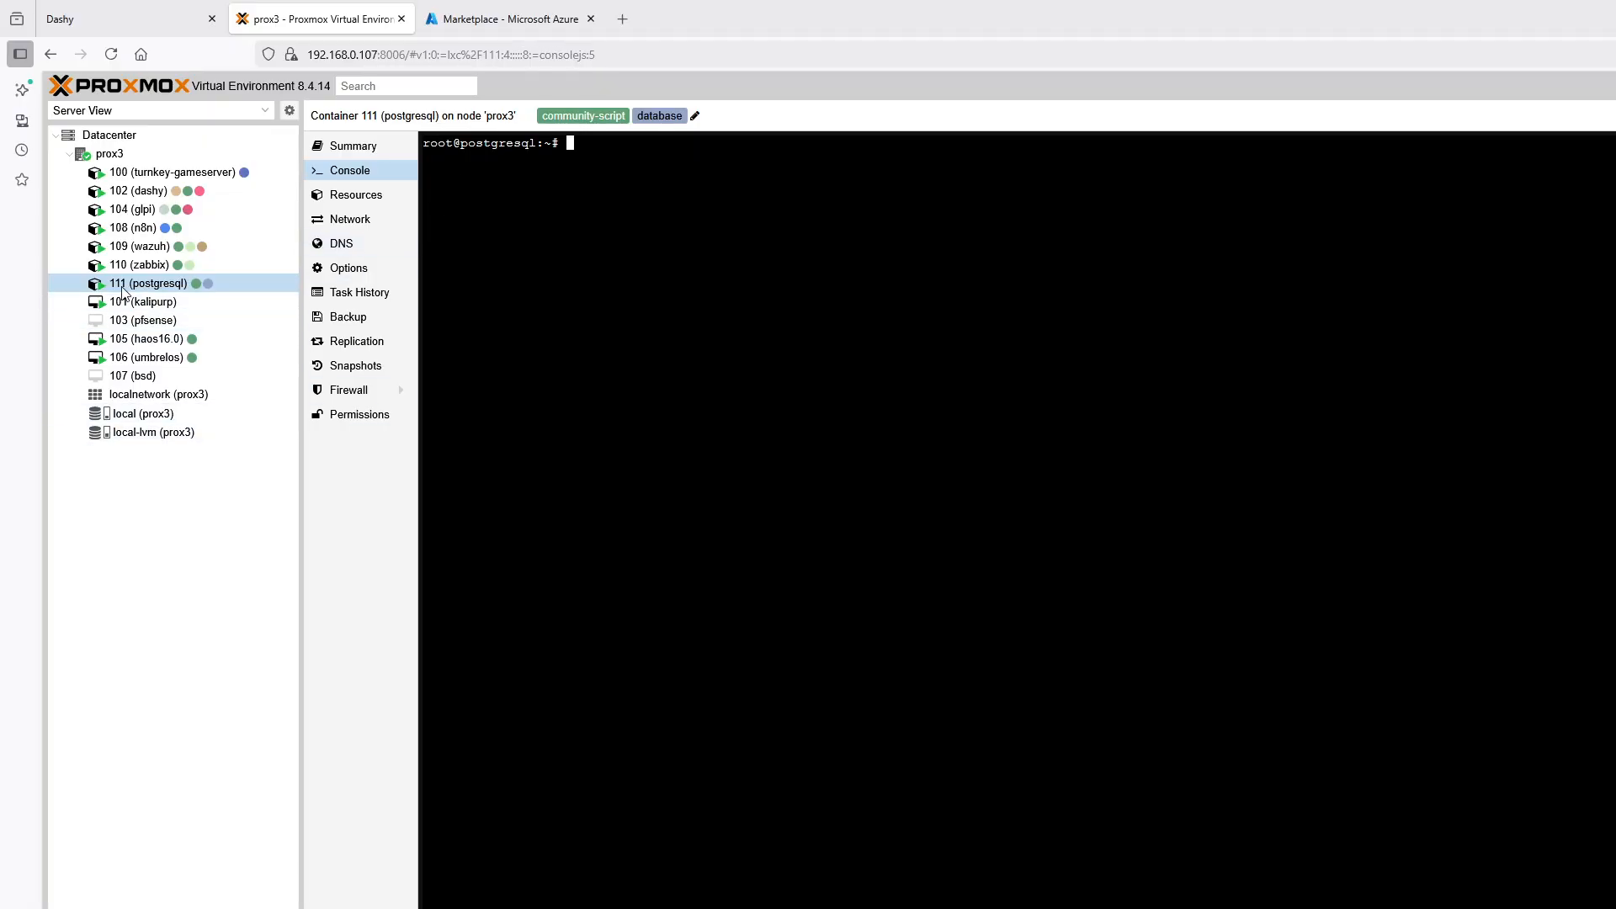
pyautogui.click(158, 302)
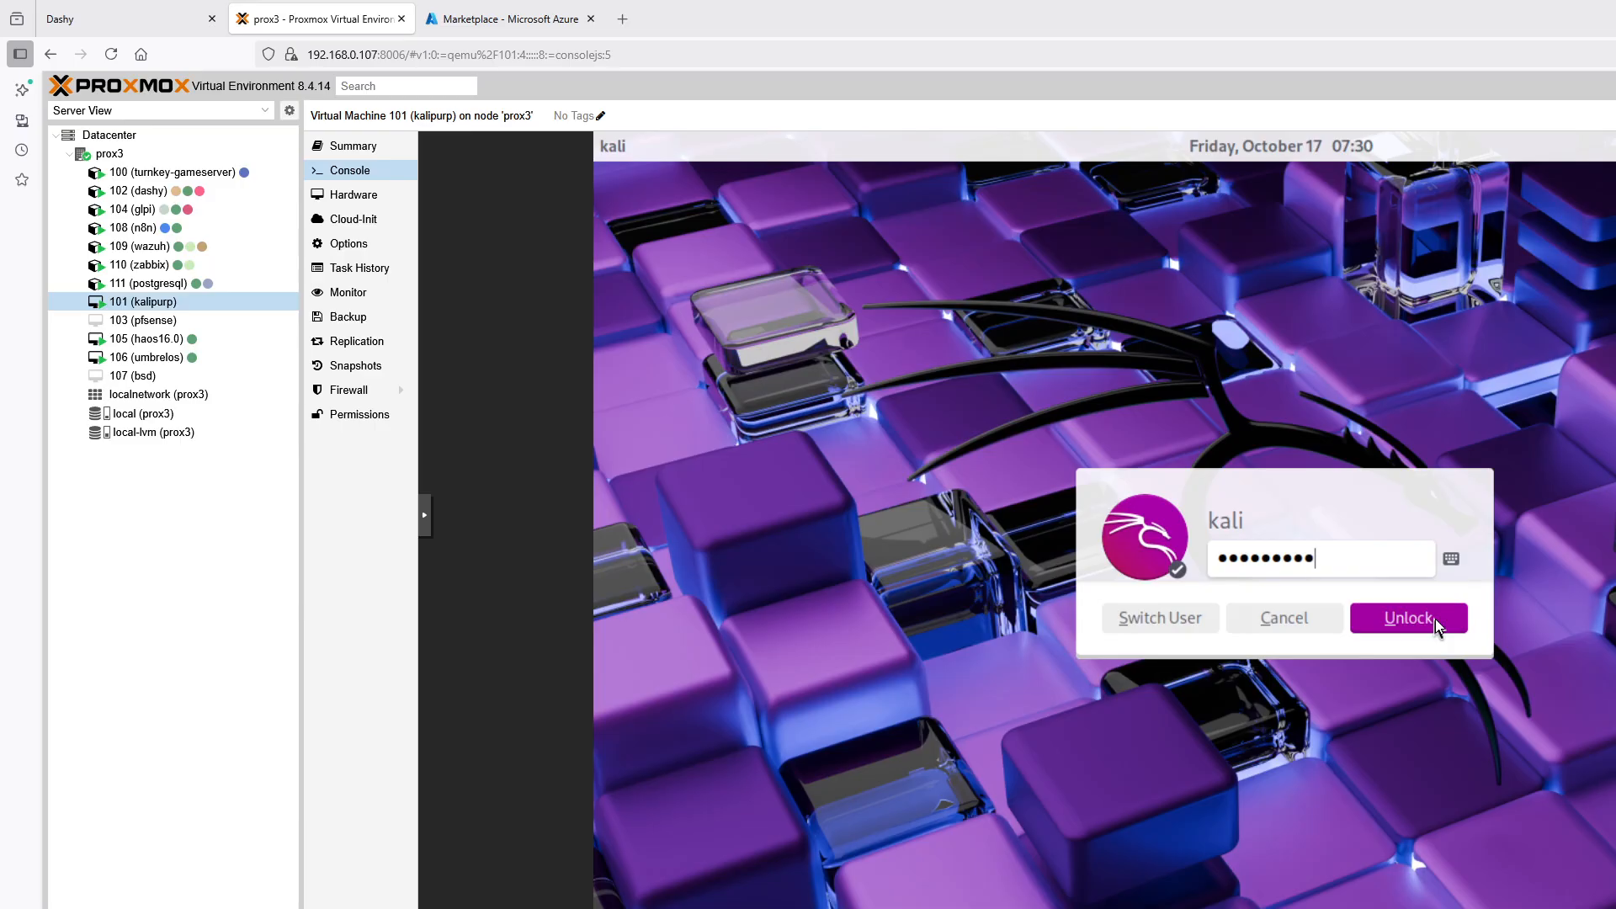
pyautogui.click(1436, 619)
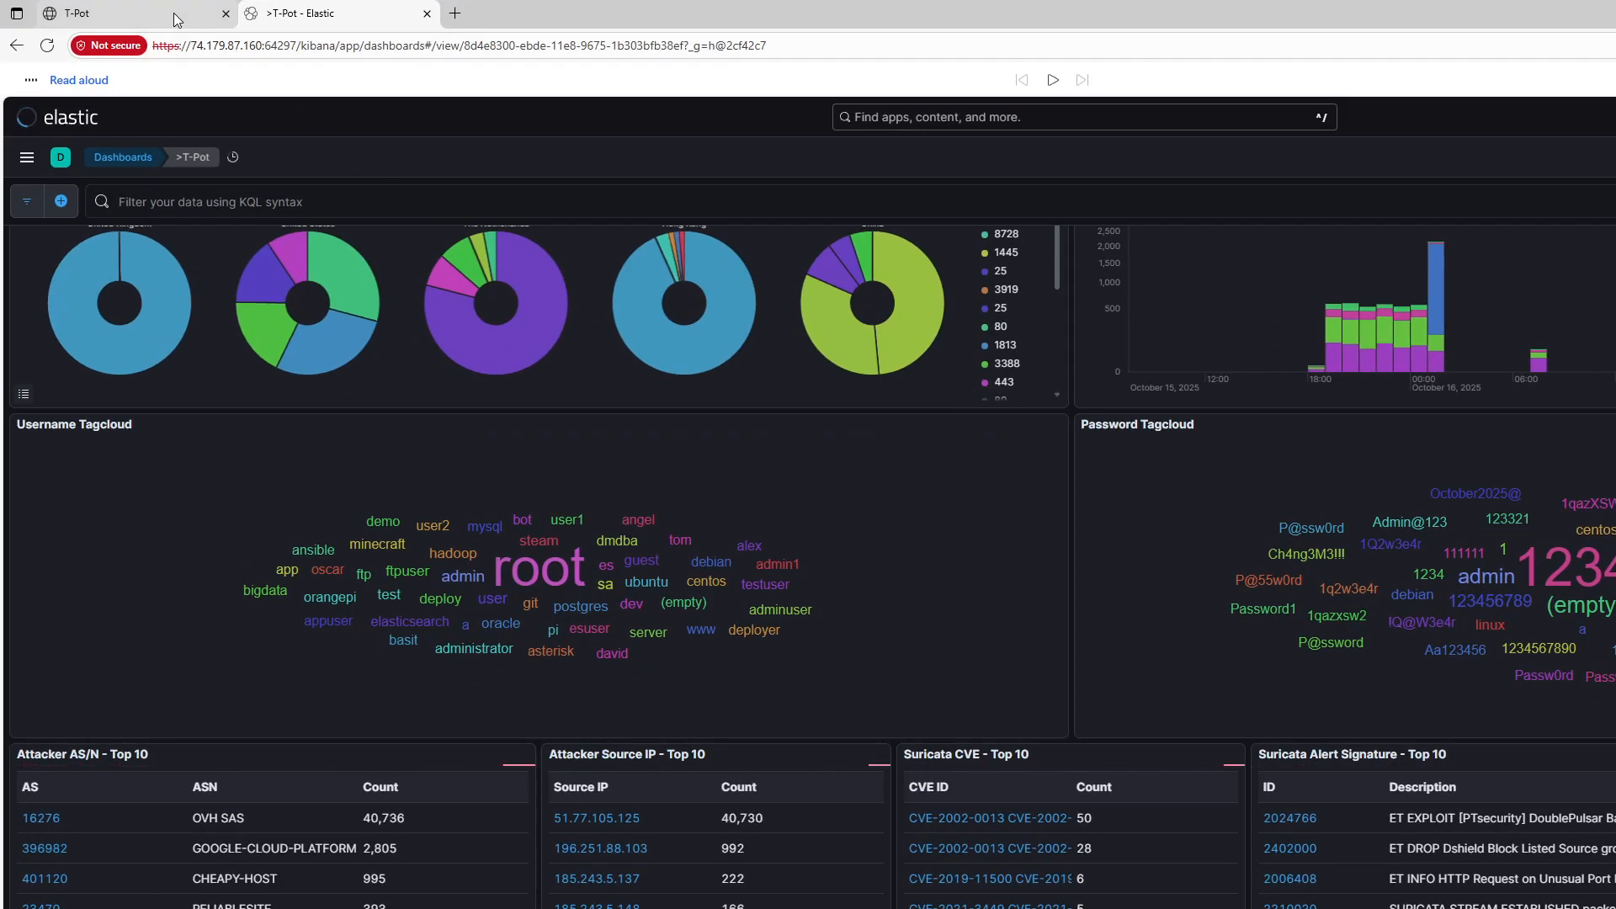
# Examine the T-Pot landing page and the honeypot attack charts on the T-Pot dashboard in Elastic
pyautogui.click(126, 13)
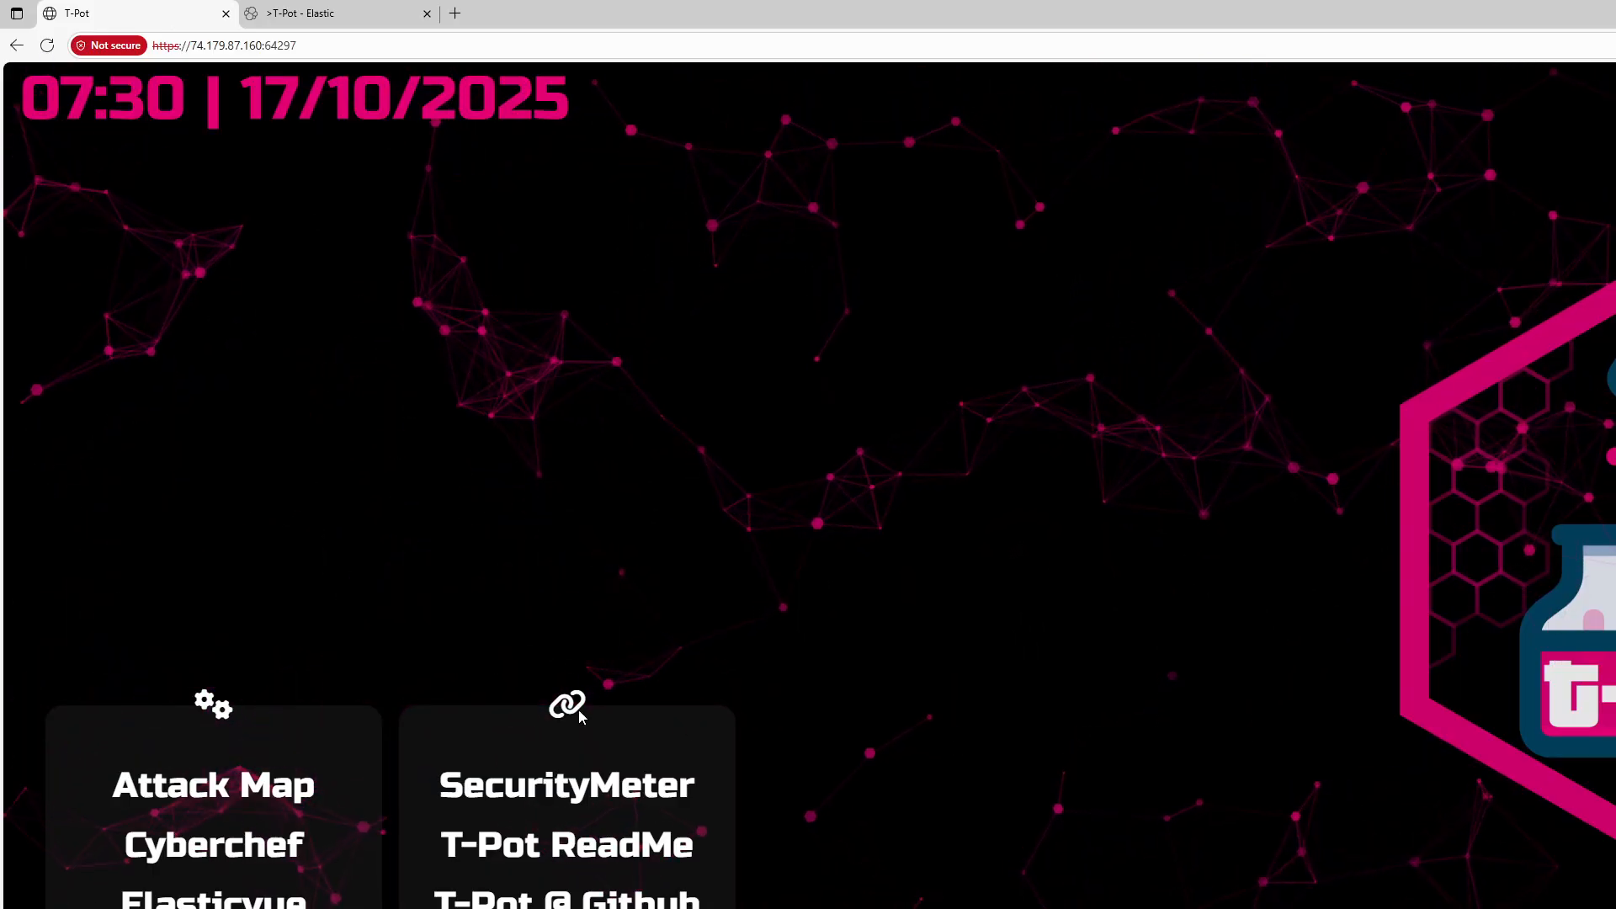
pyautogui.click(359, 19)
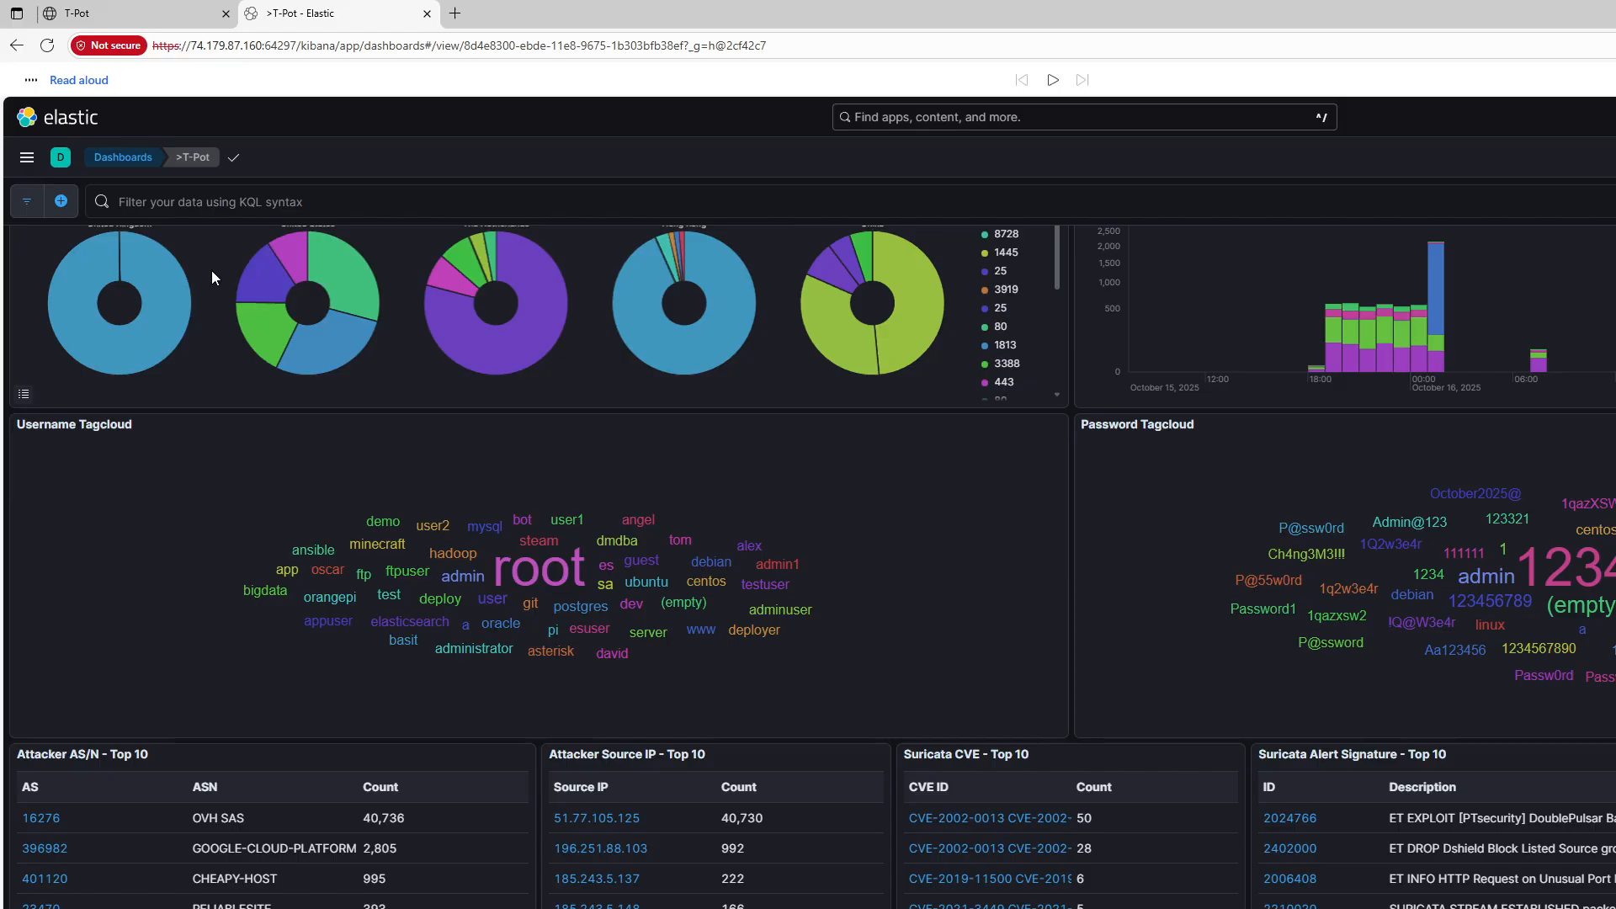
pyautogui.scroll(6, 568, 553)
pyautogui.scroll(5, 599, 595)
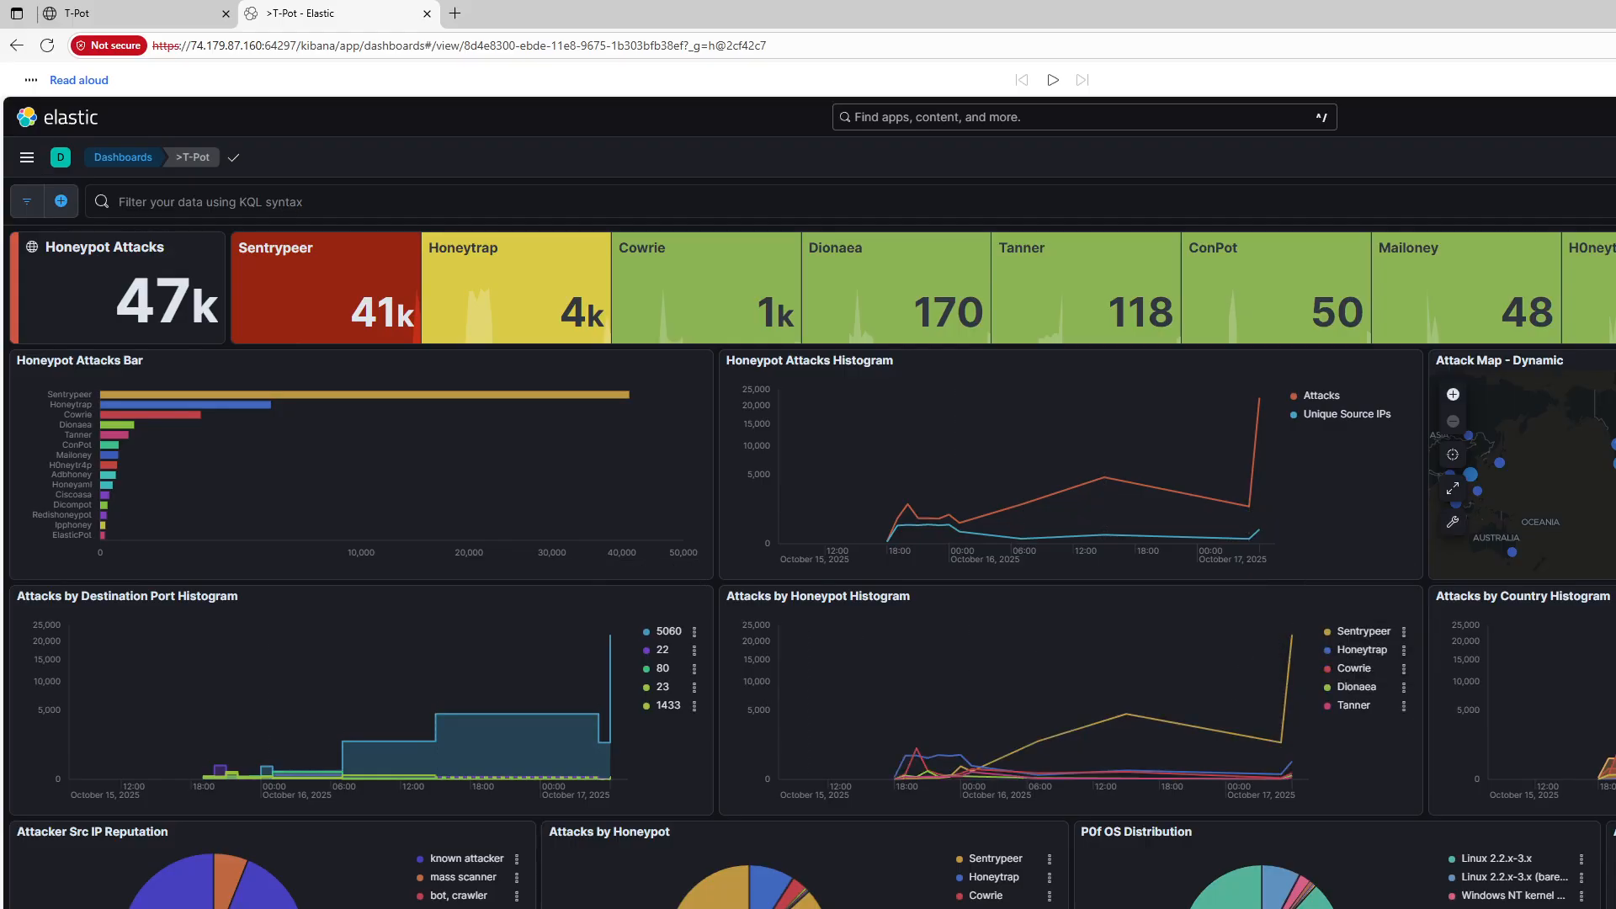
pyautogui.scroll(-2, 1240, 686)
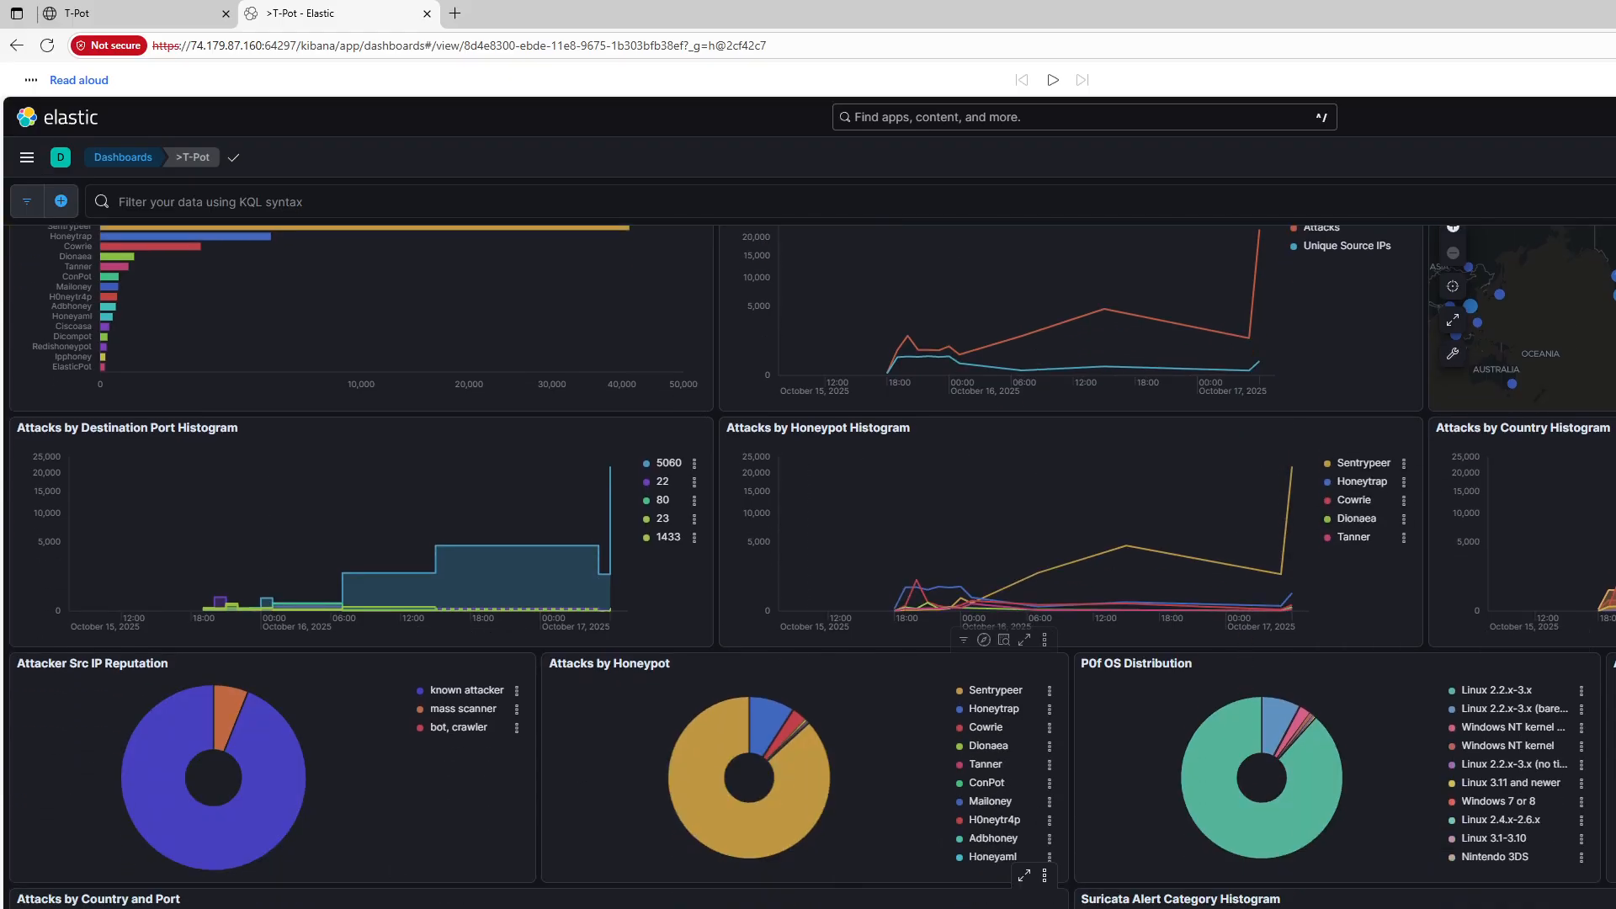
pyautogui.scroll(-8, 751, 824)
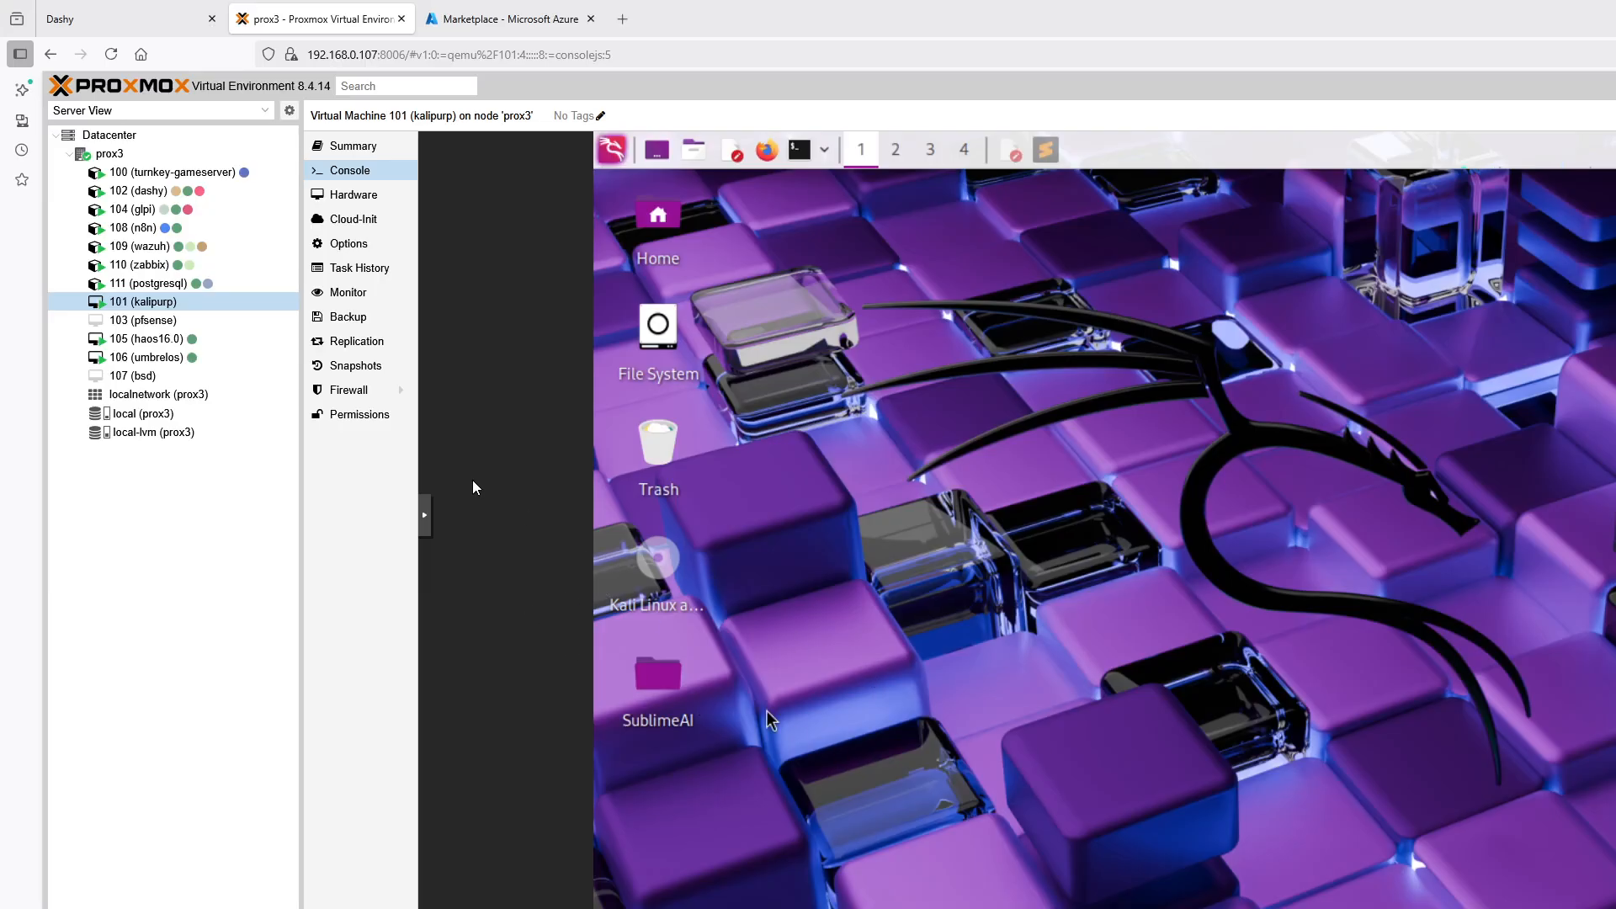
# View the console of container 109 (wazuh) in Proxmox, and return to the Azure Marketplace results for "vm"
pyautogui.click(163, 246)
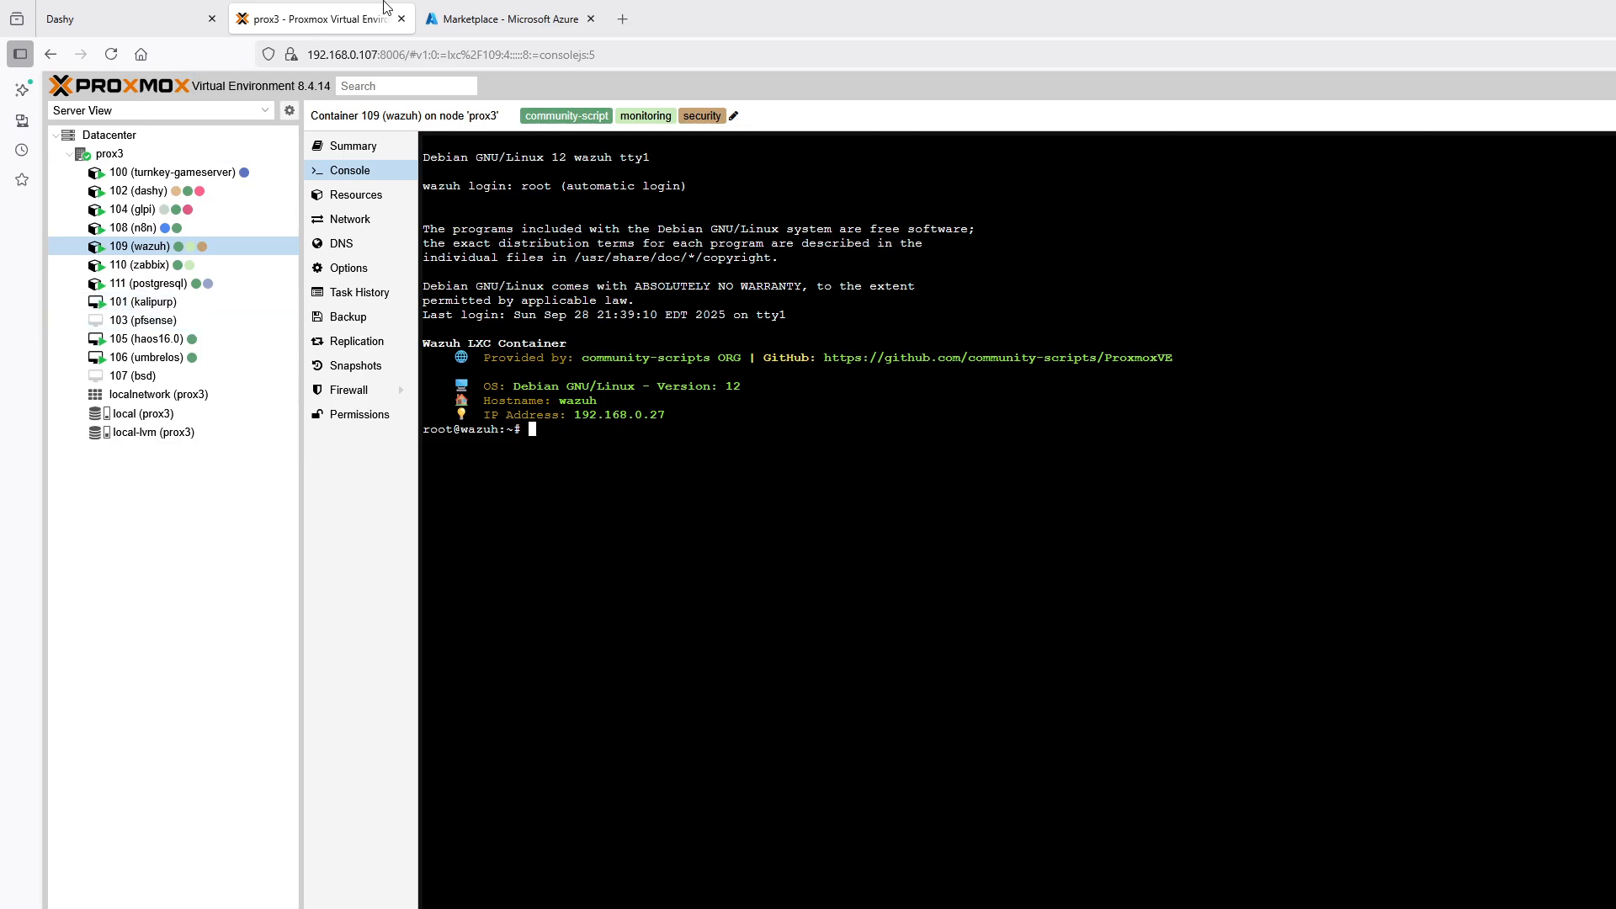
pyautogui.click(505, 19)
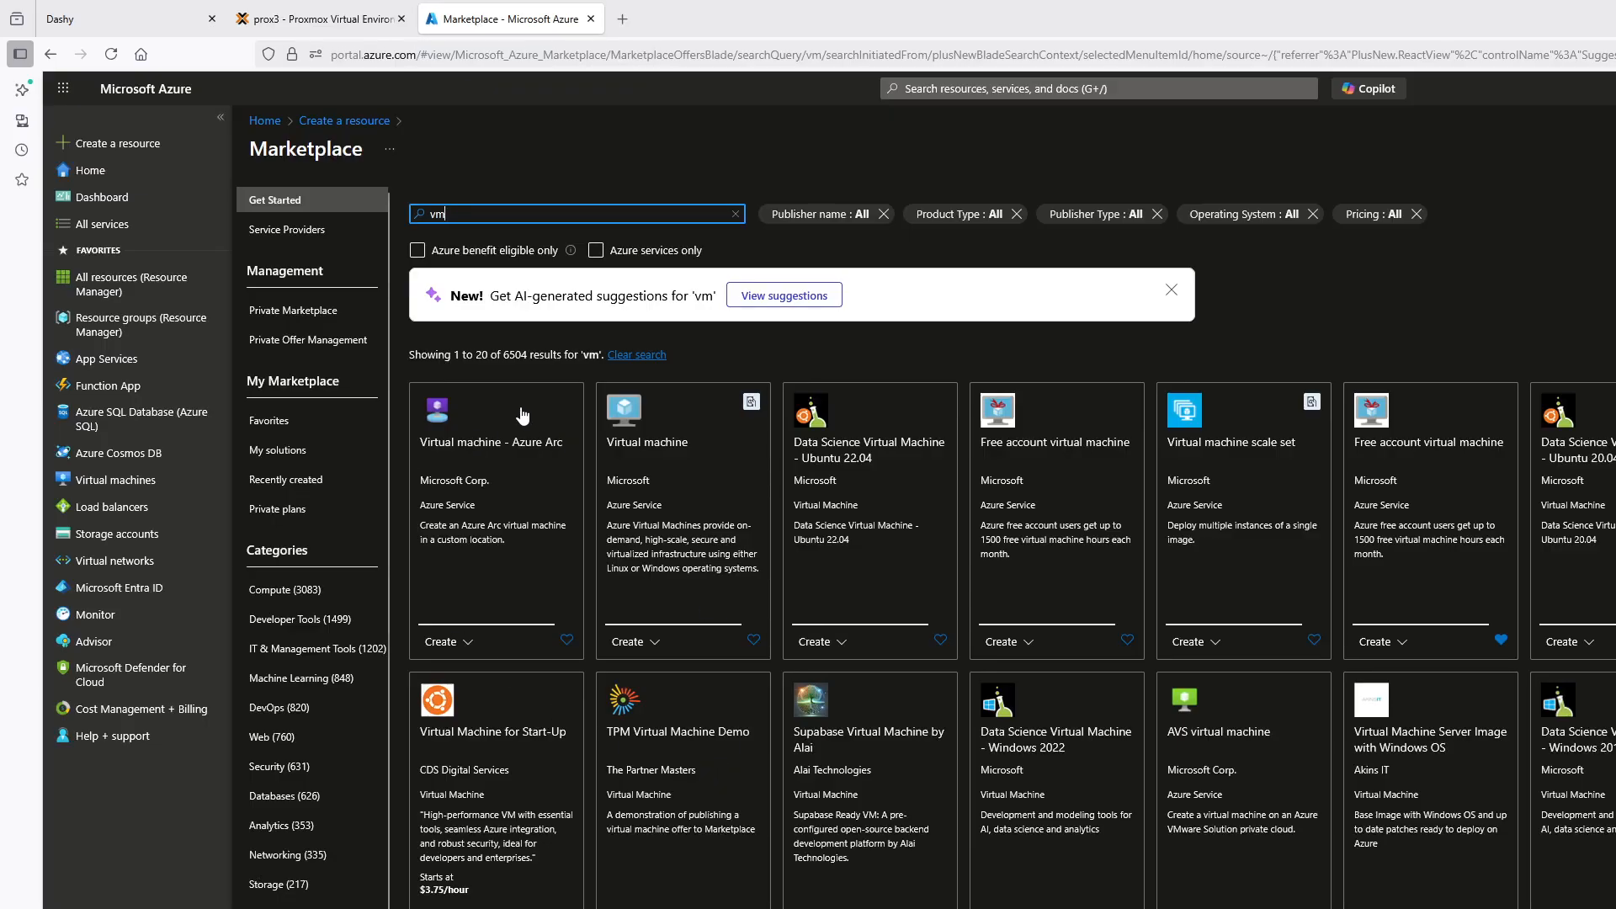